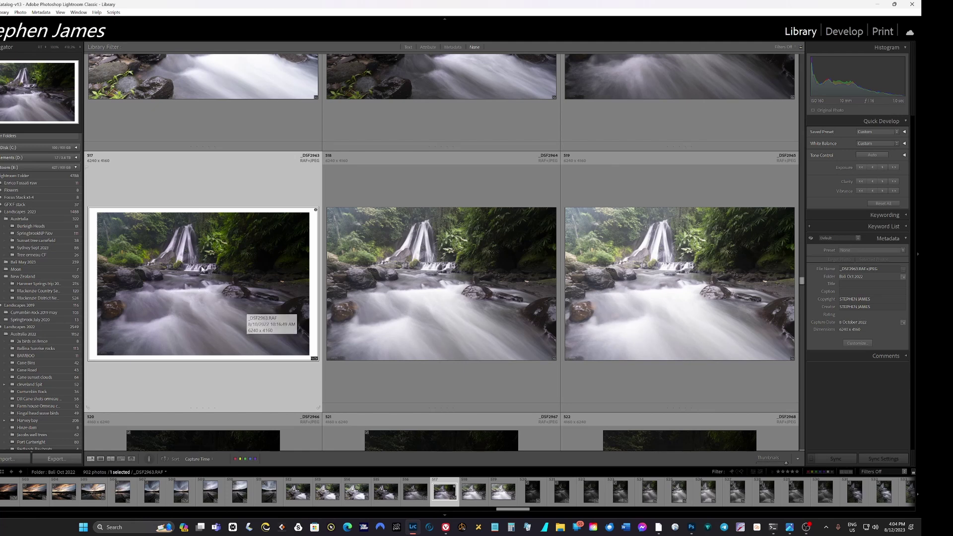
Apply the Default Settings preset to the selected waterfall photo _DSF2963.RAF.
{"action": "left_click", "coordinate": [871, 133]}
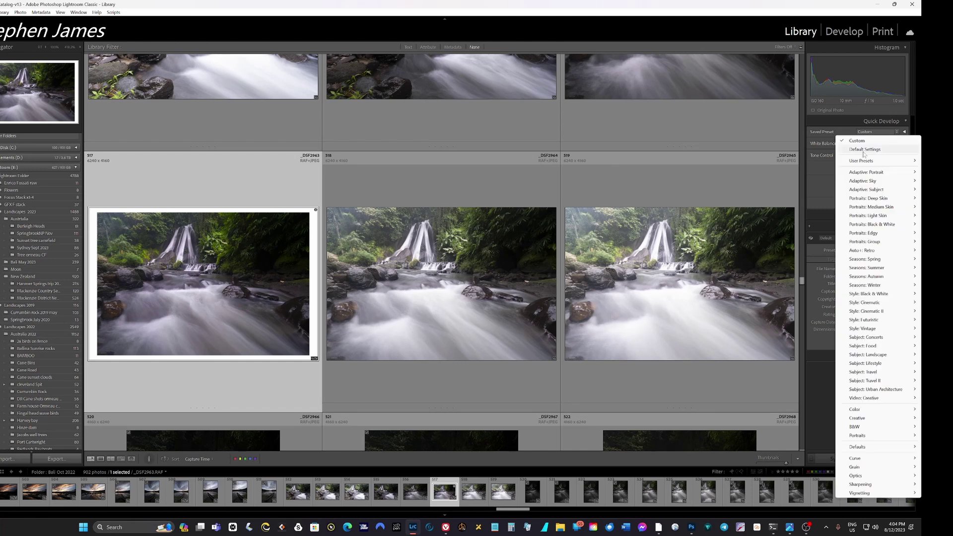
{"action": "left_click", "coordinate": [864, 150]}
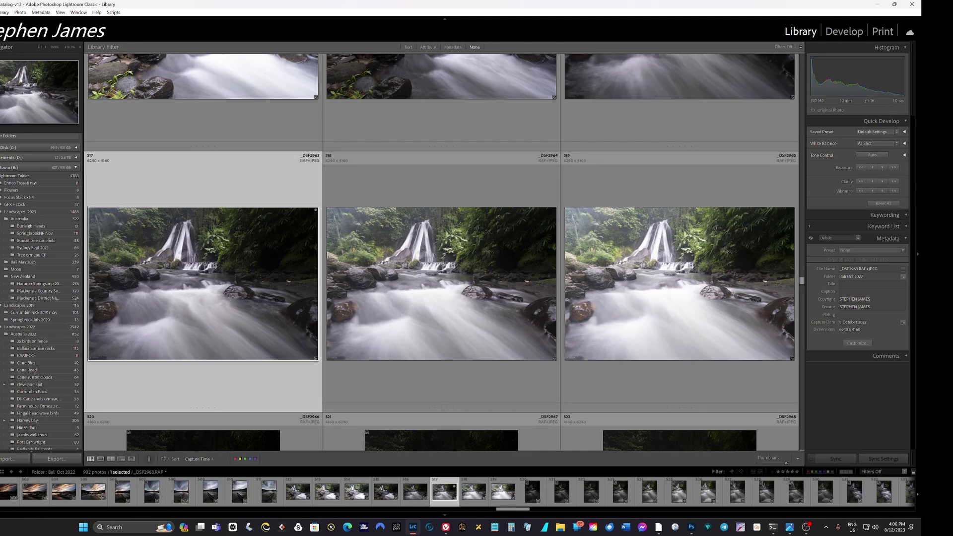
Switch to the web browser, maximize it, and view the painting The Beeches from The Met's Hudson River School essay.
{"action": "key", "text": "alt+Tab"}
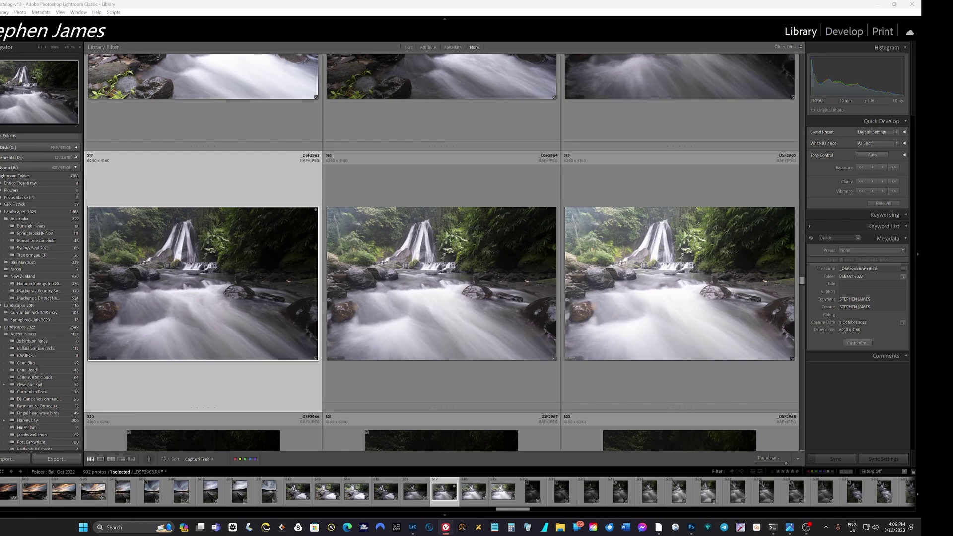
{"action": "key", "text": "alt+Tab"}
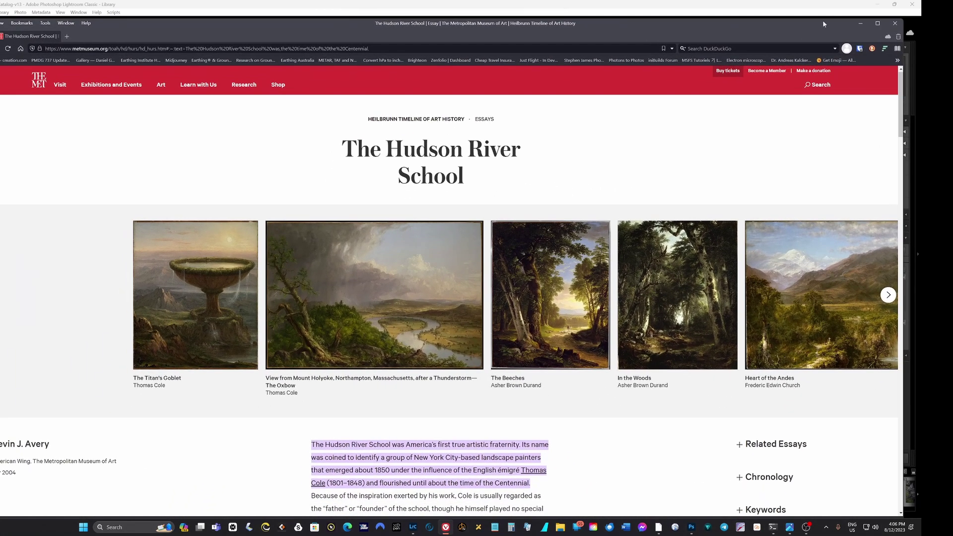
{"action": "left_click", "coordinate": [877, 23]}
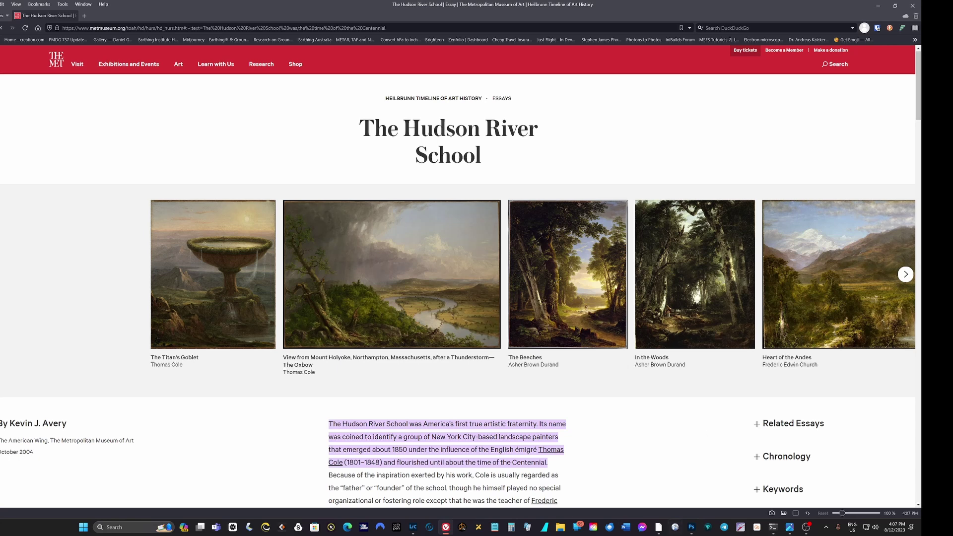
{"action": "left_click", "coordinate": [568, 274]}
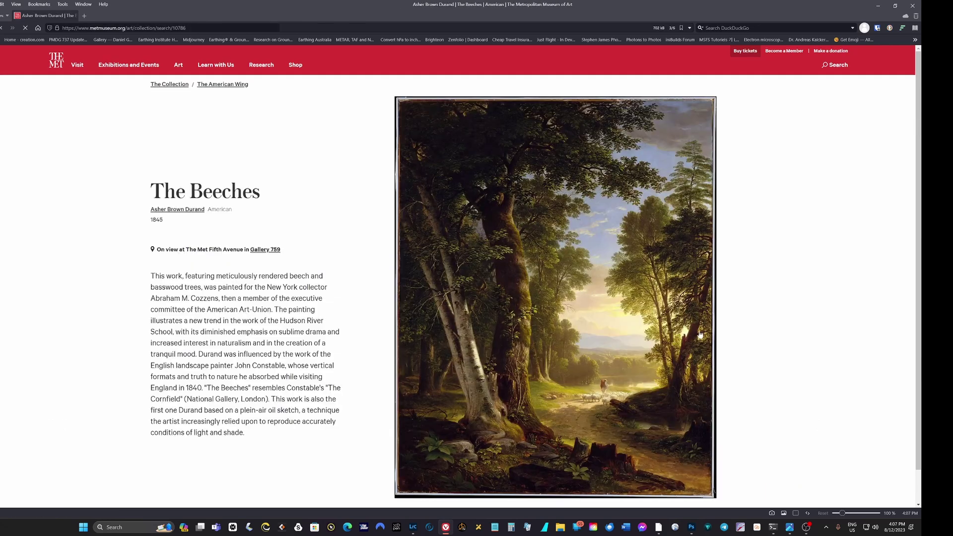
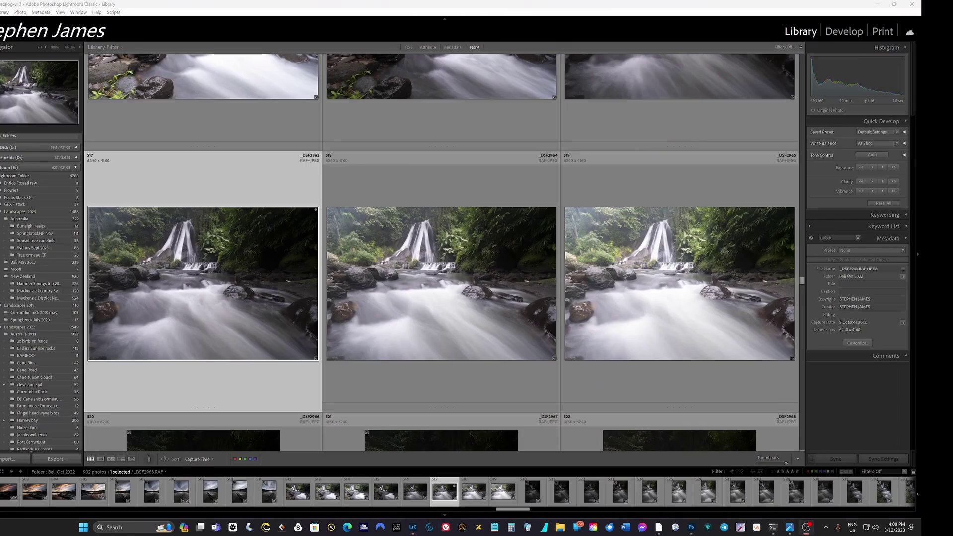
Switch to the Photos viewer and examine the golden lake-and-mountain photo and the mossy multi-tier waterfall photo full size, closing each.
{"action": "left_click_drag", "start_coordinate": [952, 199], "coordinate": [667, 98]}
{"action": "left_click", "coordinate": [668, 98]}
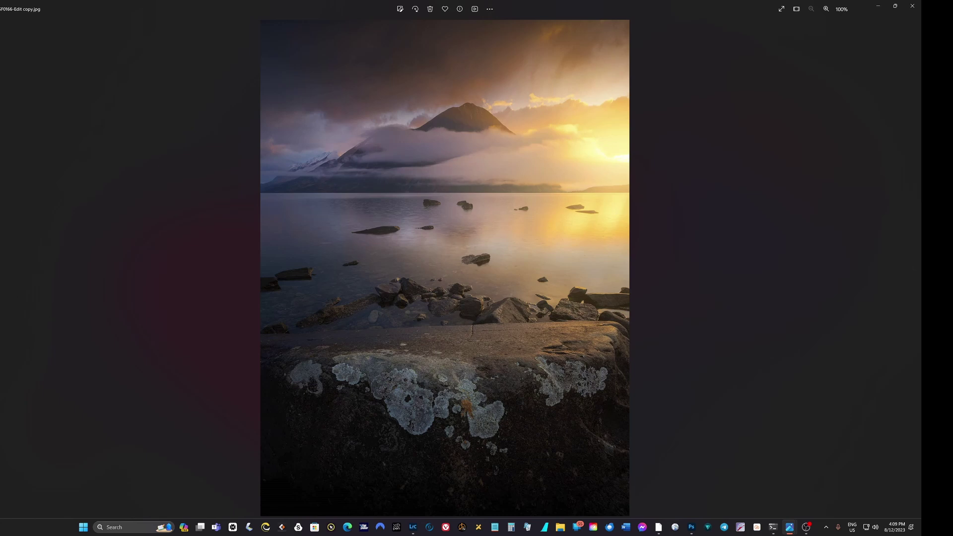
{"action": "left_click", "coordinate": [912, 6]}
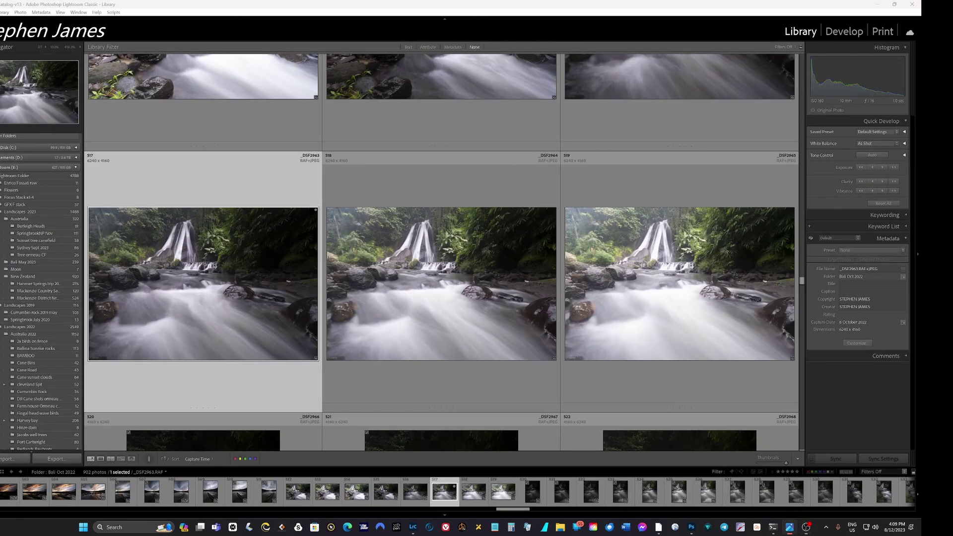
{"action": "key", "text": "alt+Tab"}
{"action": "left_click", "coordinate": [662, 134]}
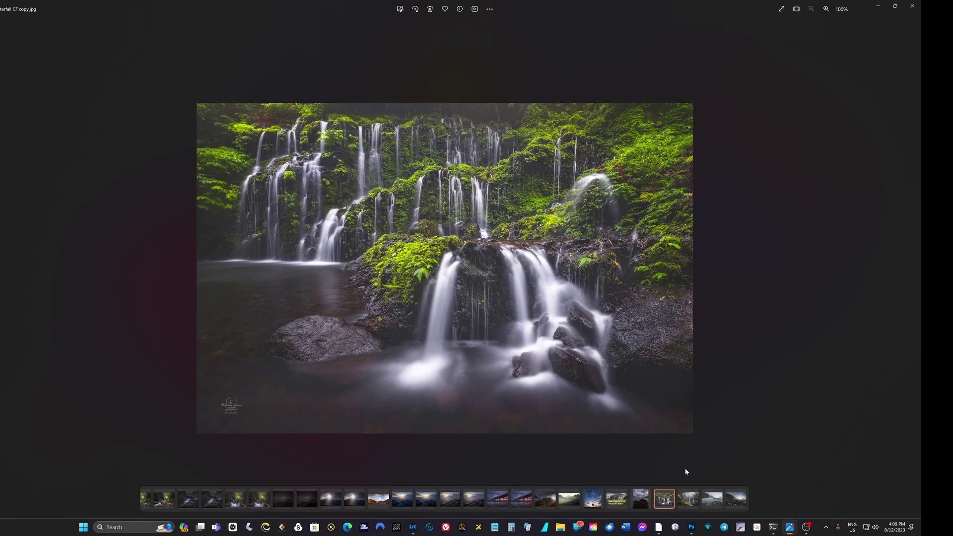
{"action": "left_click", "coordinate": [912, 6]}
Examine the turquoise river photo _DSF0018-Edit copy.jpg and the rocky lake photo Untitled-1 copy.jpg maximized, inspecting the latter up close.
{"action": "left_click", "coordinate": [789, 528]}
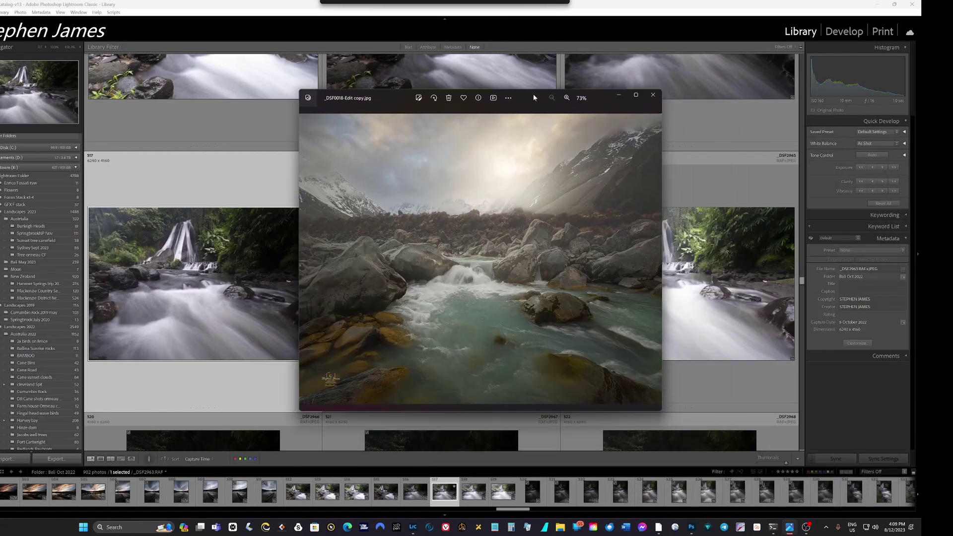
{"action": "left_click", "coordinate": [634, 97]}
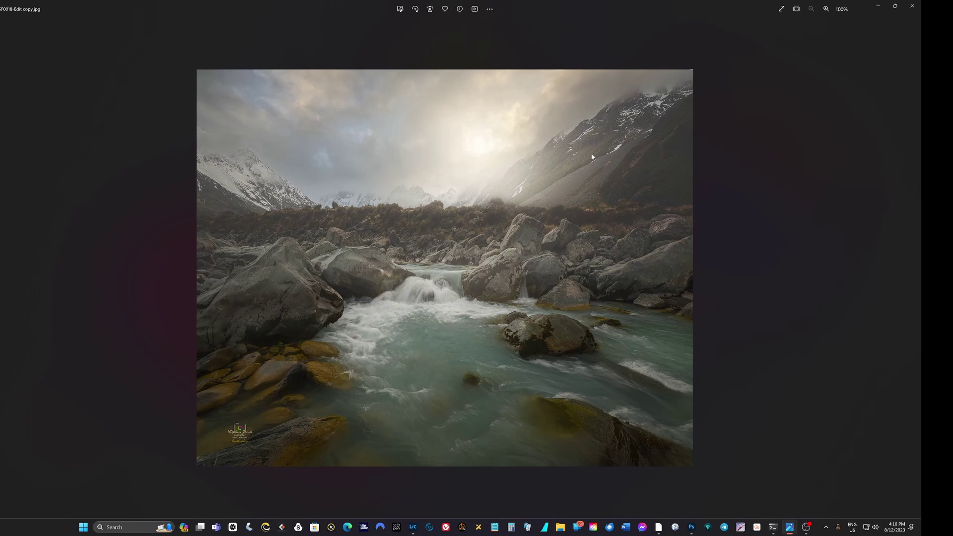
{"action": "left_click", "coordinate": [912, 5]}
{"action": "left_click", "coordinate": [789, 527]}
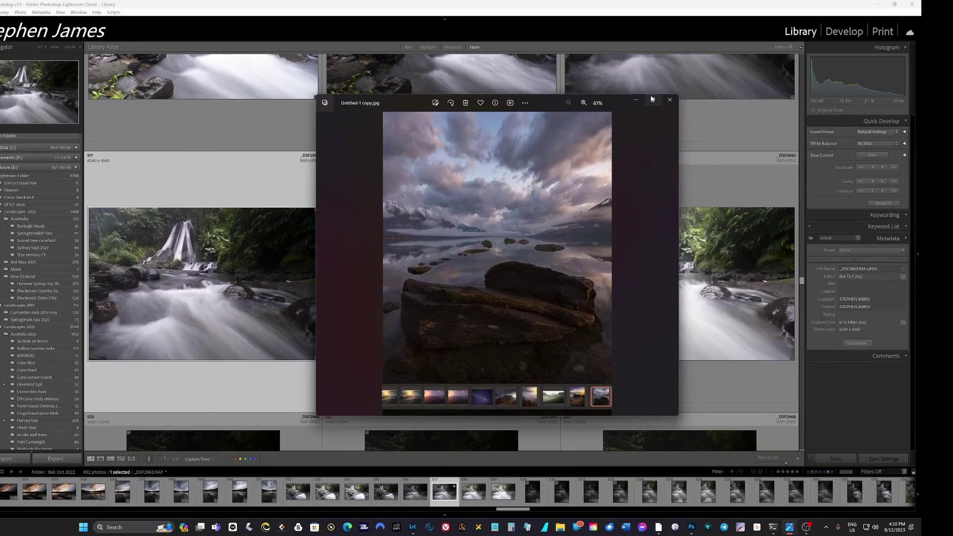
{"action": "left_click", "coordinate": [652, 99]}
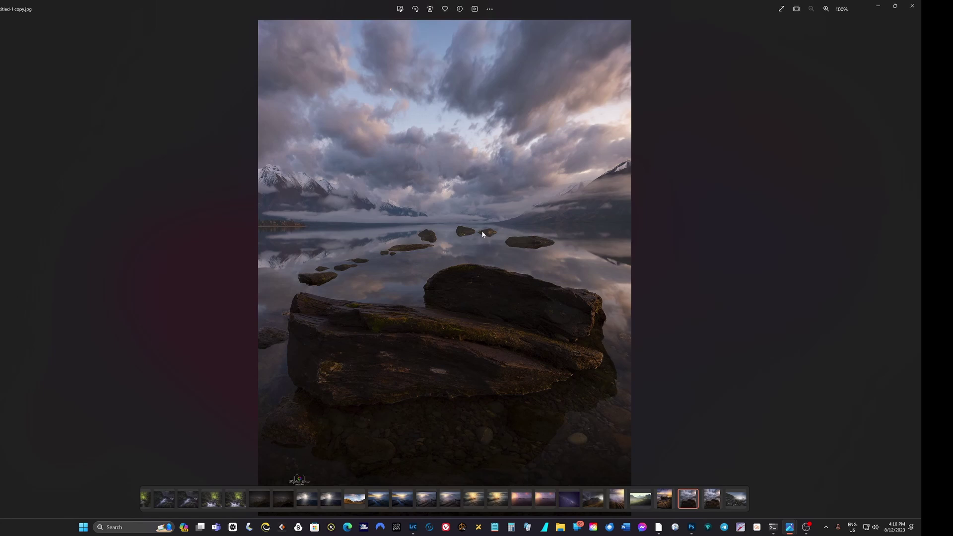
{"action": "scroll", "coordinate": [486, 221], "scroll_direction": "up", "scroll_amount": 1}
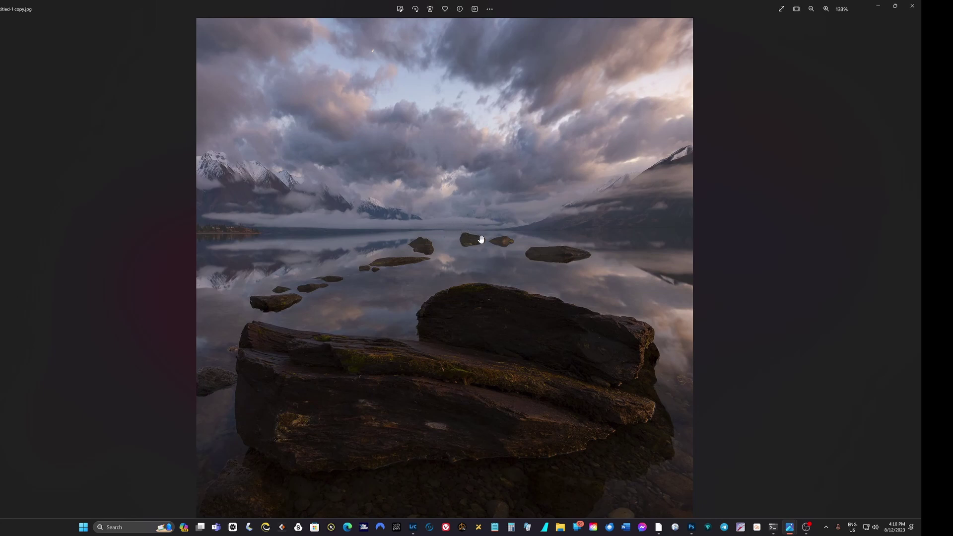
{"action": "scroll", "coordinate": [472, 237], "scroll_direction": "down", "scroll_amount": 1}
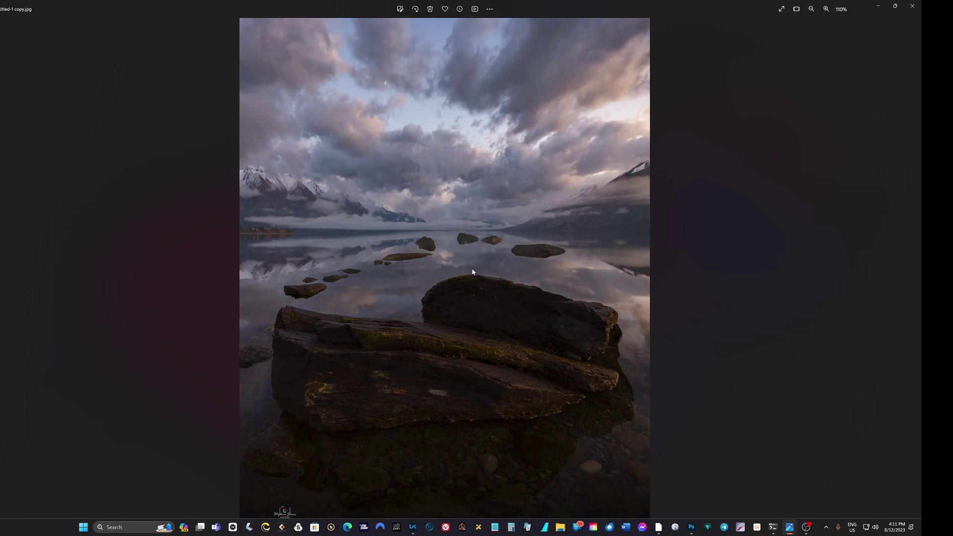
{"action": "scroll", "coordinate": [471, 272], "scroll_direction": "down", "scroll_amount": 1}
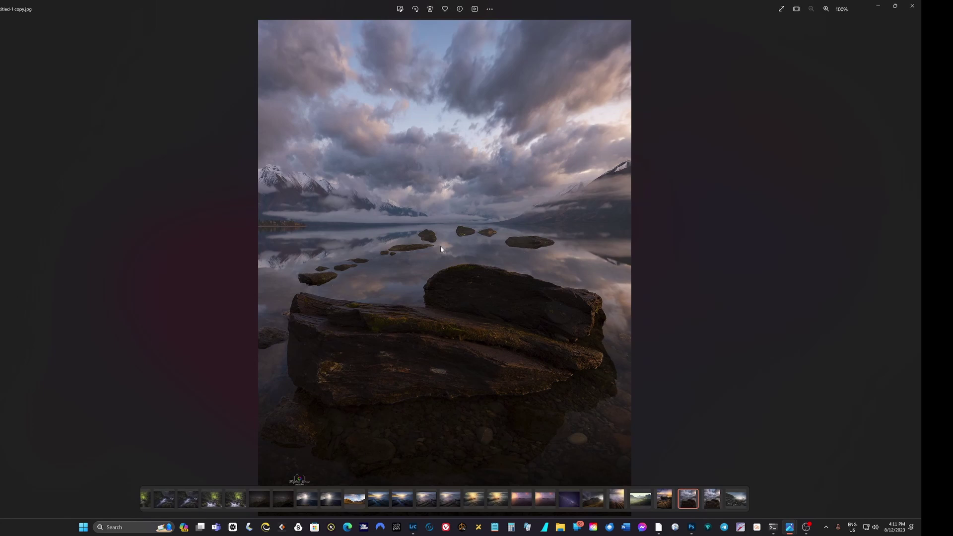
{"action": "left_click", "coordinate": [912, 6]}
Examine the sunset sea temple photo 22 copy.jpg and the orange-grass lakeshore photo _DSF0143-Edit copy.jpg maximized, closing each.
{"action": "left_click_drag", "start_coordinate": [951, 206], "coordinate": [481, 109]}
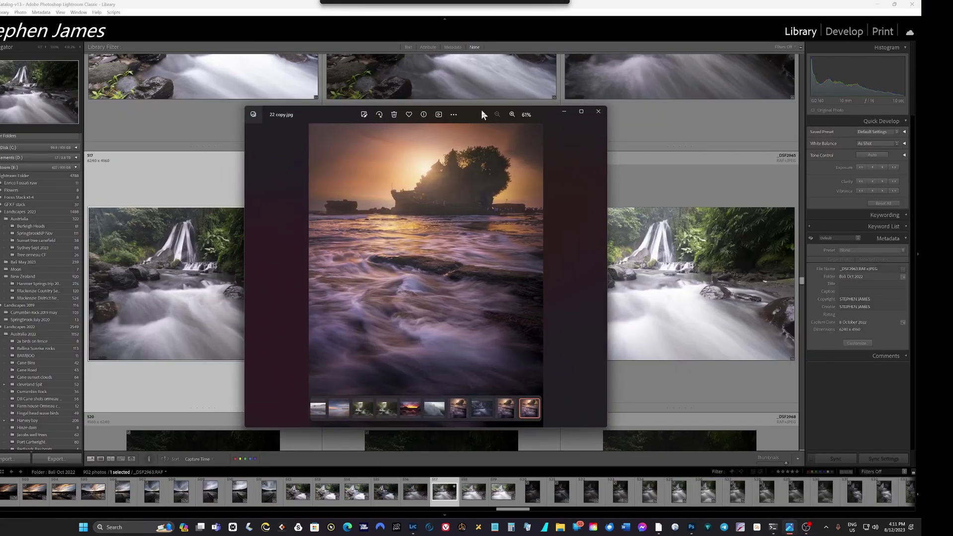
{"action": "left_click", "coordinate": [579, 114]}
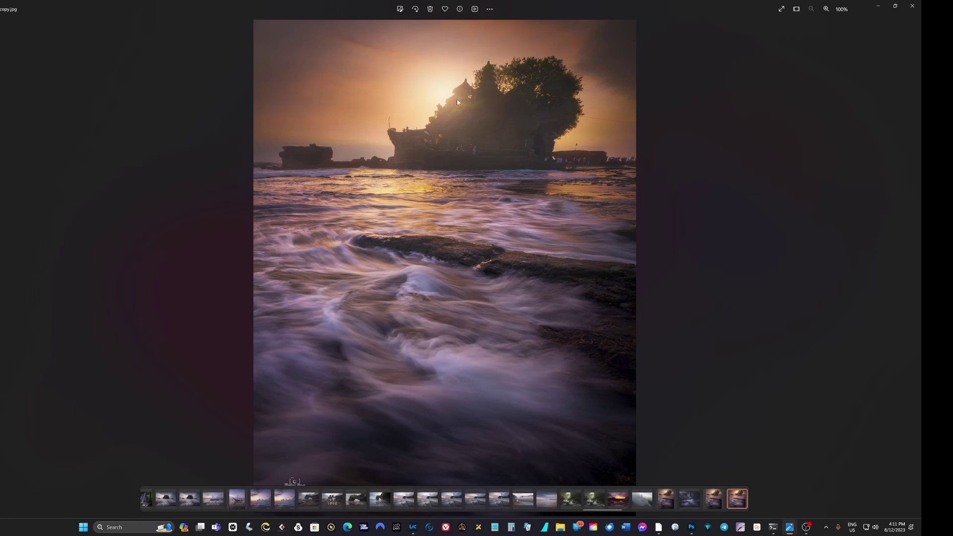
{"action": "left_click", "coordinate": [912, 5]}
{"action": "left_click", "coordinate": [789, 527]}
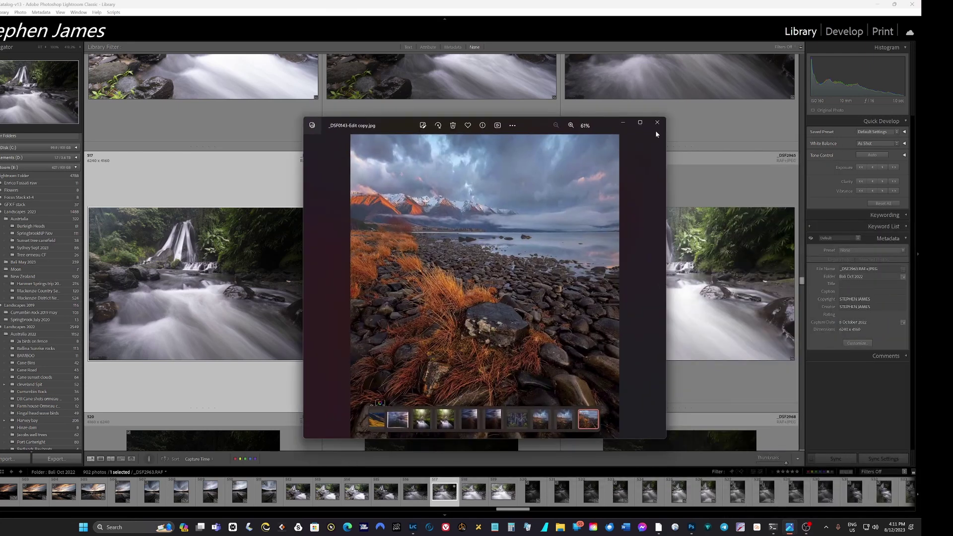
{"action": "left_click", "coordinate": [641, 123]}
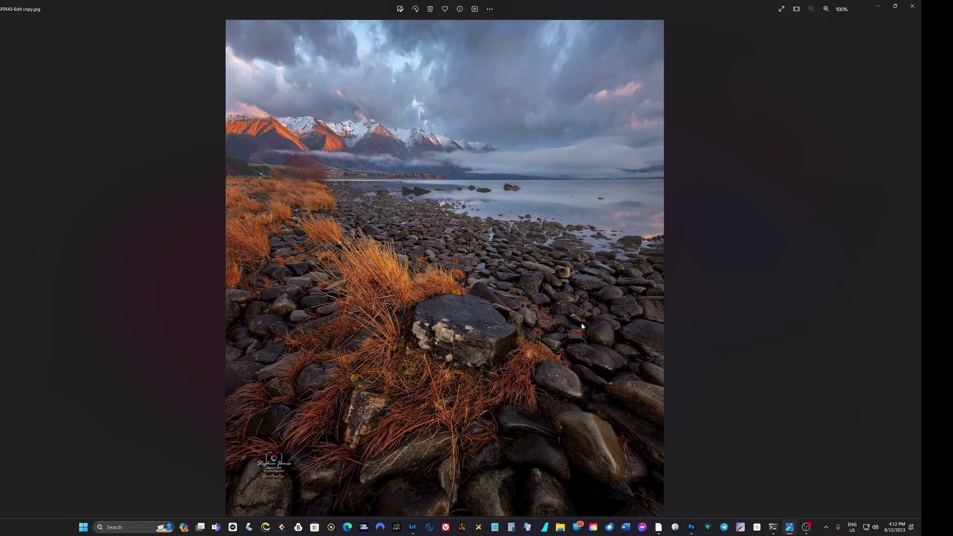
{"action": "left_click", "coordinate": [912, 5]}
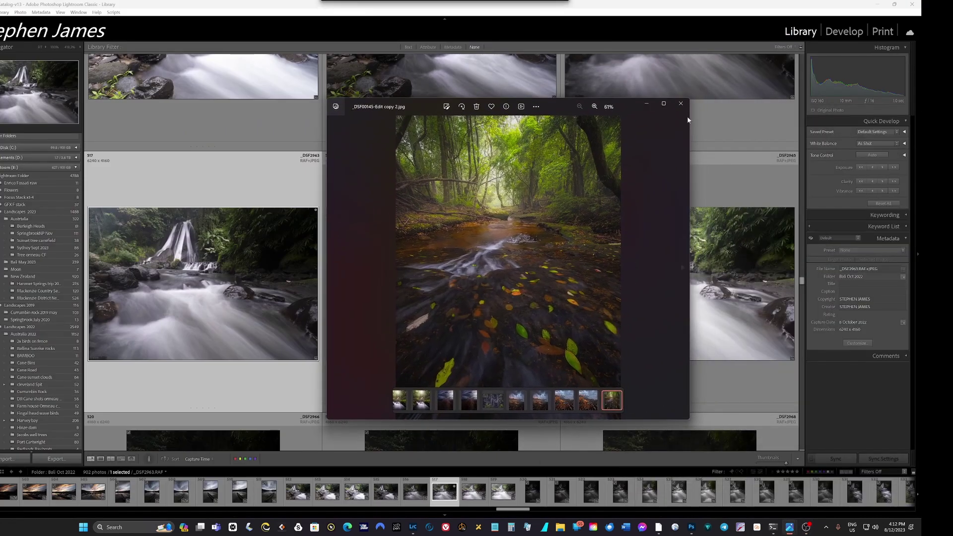
Examine the leaf-strewn creek photo _DSF00145-Edit copy 2.jpg and the forest stream with ferns photo maximized, closing each.
{"action": "double_click", "coordinate": [663, 102]}
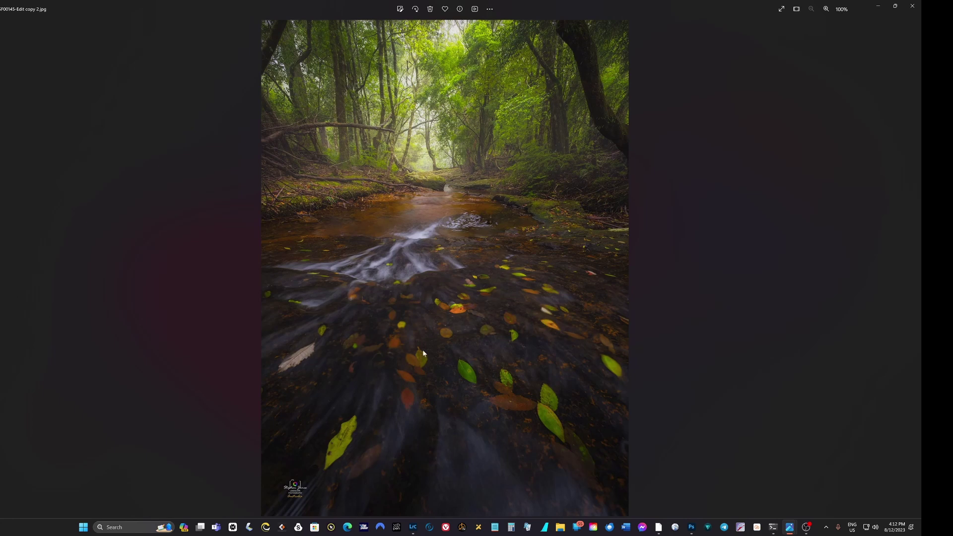
{"action": "left_click", "coordinate": [912, 6]}
{"action": "left_click", "coordinate": [790, 527]}
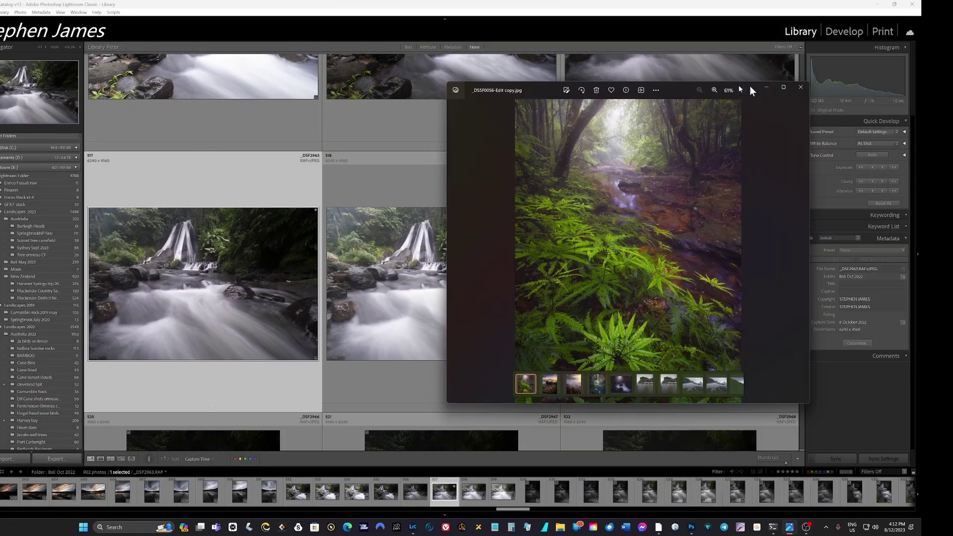
{"action": "left_click", "coordinate": [576, 108]}
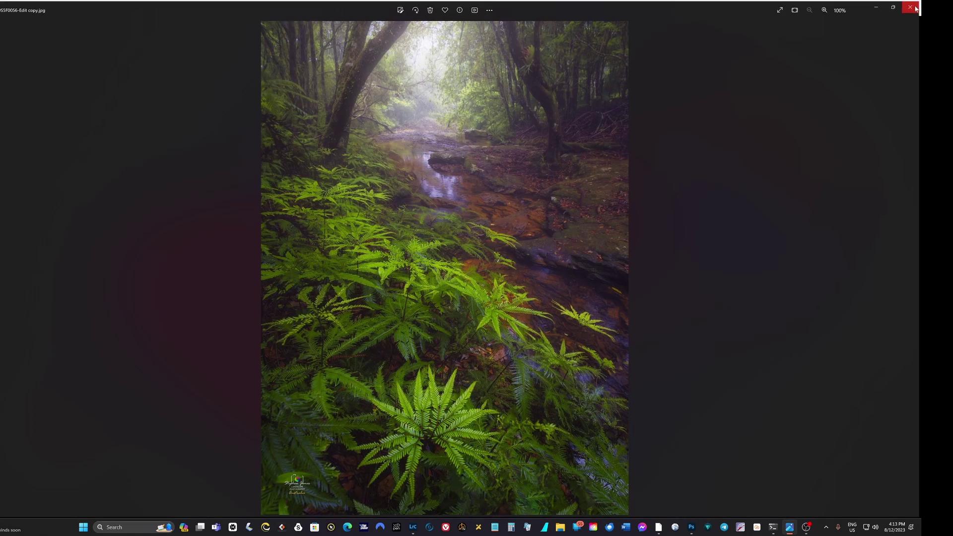
{"action": "left_click", "coordinate": [913, 6]}
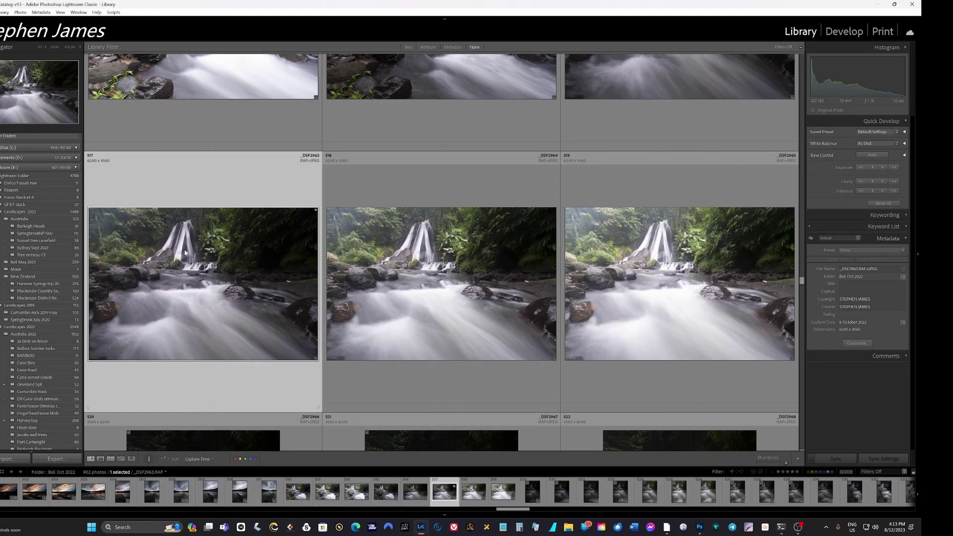
Open the waterfall photo in Develop and raise the red, green and blue primary saturation in Calibration, with green at +41.
{"action": "left_click", "coordinate": [847, 32]}
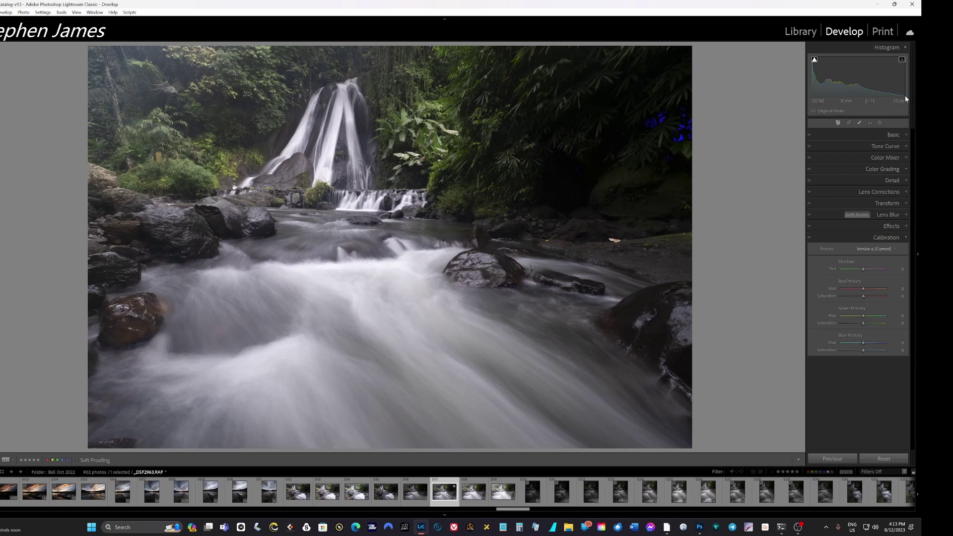
{"action": "left_click_drag", "start_coordinate": [899, 82], "coordinate": [728, 128]}
{"action": "left_click", "coordinate": [864, 296]}
{"action": "left_click_drag", "start_coordinate": [877, 296], "coordinate": [863, 299]}
{"action": "left_click_drag", "start_coordinate": [893, 290], "coordinate": [861, 298]}
{"action": "left_click_drag", "start_coordinate": [879, 353], "coordinate": [866, 356]}
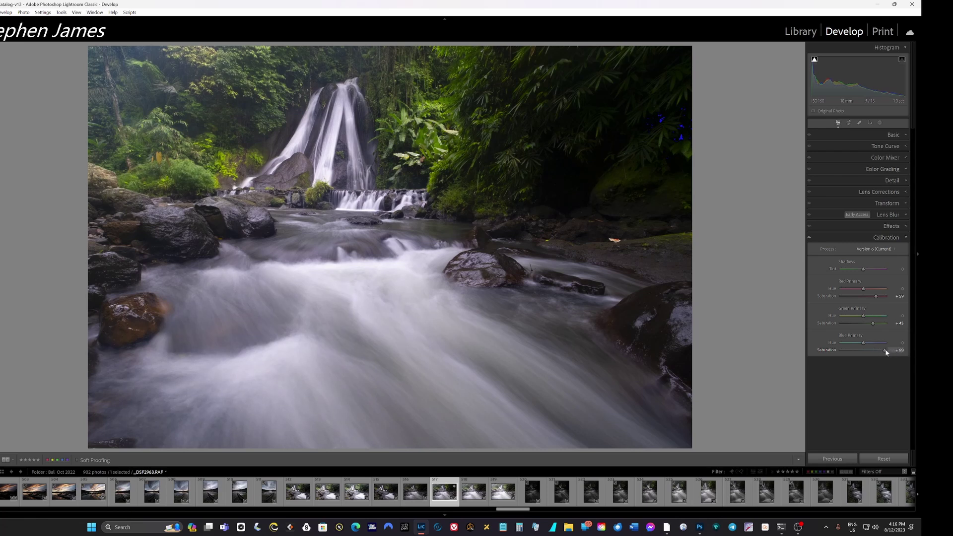
{"action": "left_click_drag", "start_coordinate": [876, 351], "coordinate": [874, 352]}
{"action": "left_click_drag", "start_coordinate": [875, 350], "coordinate": [873, 347]}
Adjust the waterfall photo's basic tone with a custom white balance, Highlights at about -98 and Shadows at about +44.
{"action": "left_click", "coordinate": [892, 139]}
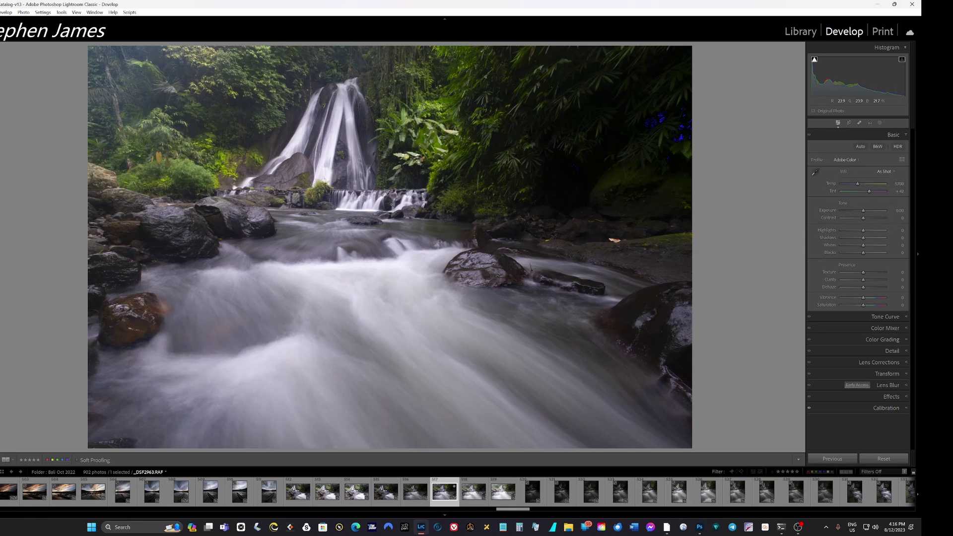
{"action": "mouse_move", "coordinate": [397, 258]}
{"action": "left_mouse_down"}
{"action": "mouse_move", "coordinate": [387, 255]}
{"action": "mouse_move", "coordinate": [400, 253]}
{"action": "left_mouse_up"}
{"action": "left_click_drag", "start_coordinate": [859, 183], "coordinate": [858, 180]}
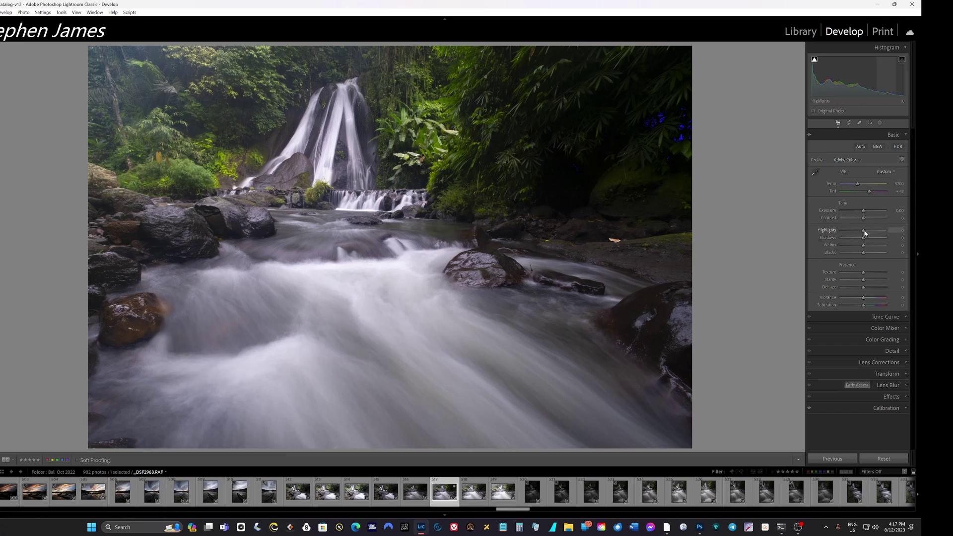
{"action": "mouse_move", "coordinate": [862, 231]}
{"action": "left_mouse_down"}
{"action": "mouse_move", "coordinate": [840, 231]}
{"action": "mouse_move", "coordinate": [871, 234]}
{"action": "left_mouse_up"}
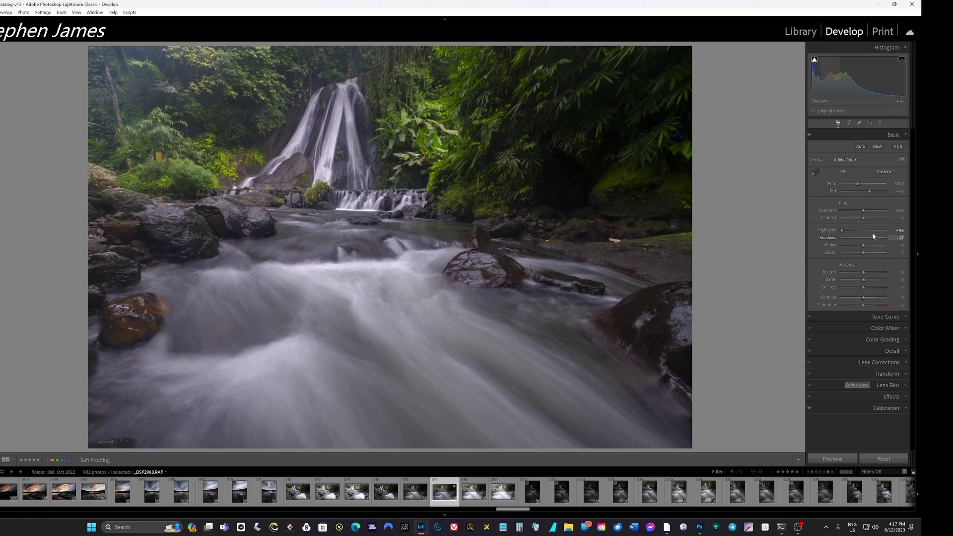
{"action": "left_click_drag", "start_coordinate": [872, 236], "coordinate": [874, 237]}
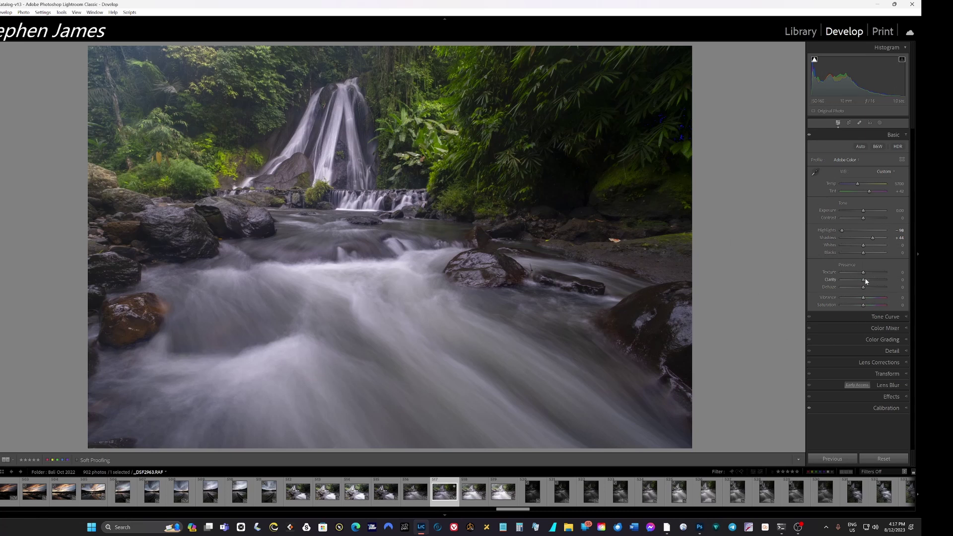
Reduce the waterfall photo's Color Mixer saturation to -22 for aqua and -10 for blue.
{"action": "left_click", "coordinate": [892, 329]}
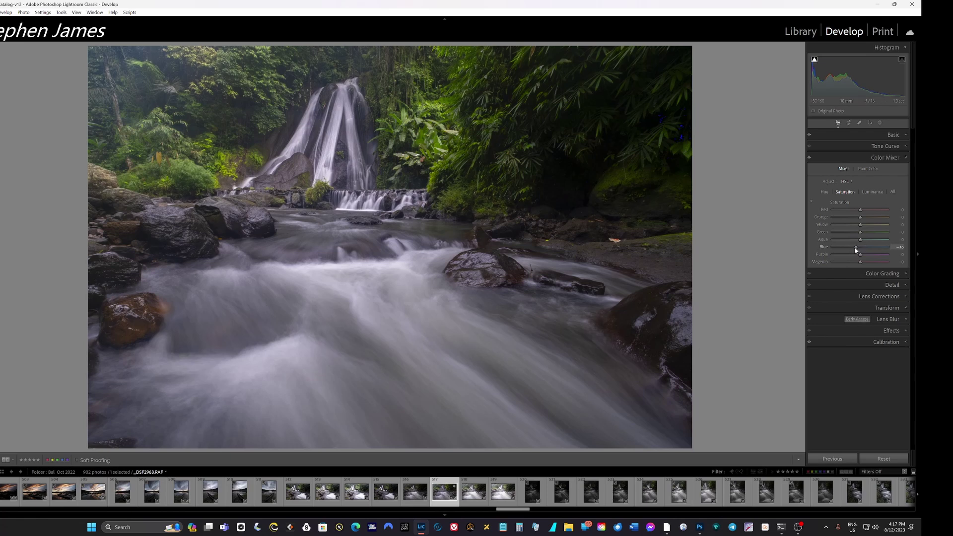
{"action": "left_click_drag", "start_coordinate": [861, 247], "coordinate": [858, 252]}
{"action": "left_click_drag", "start_coordinate": [861, 242], "coordinate": [857, 245]}
{"action": "left_click_drag", "start_coordinate": [855, 243], "coordinate": [854, 244]}
{"action": "left_click", "coordinate": [892, 191]}
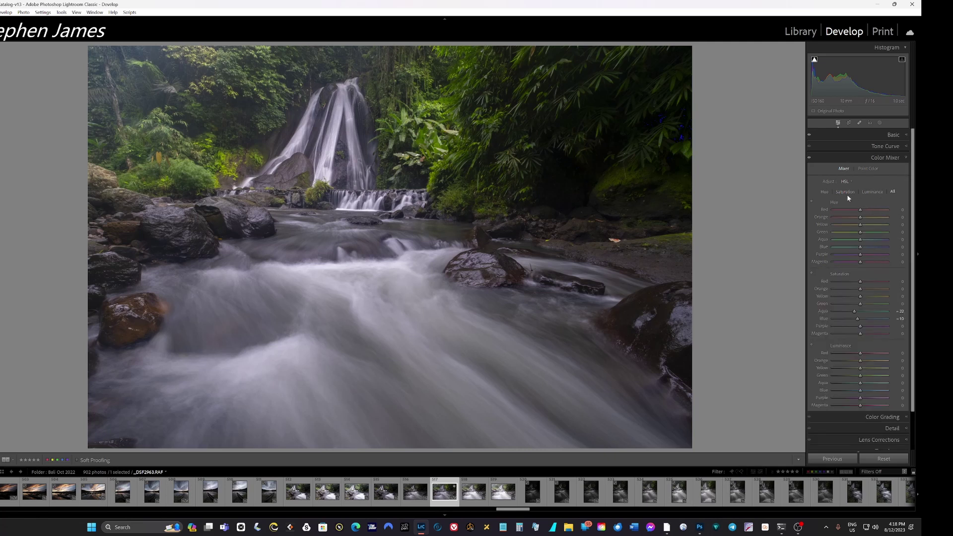
{"action": "left_click", "coordinate": [844, 193]}
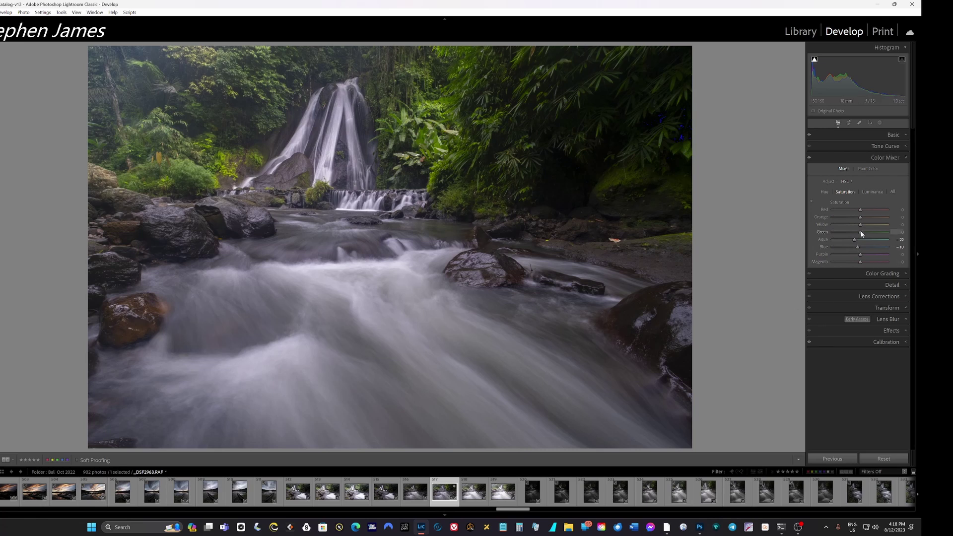
Raise the green luminance of the waterfall photo to about +33 in the Color Mixer.
{"action": "left_click_drag", "start_coordinate": [862, 234], "coordinate": [859, 225]}
{"action": "left_click_drag", "start_coordinate": [864, 227], "coordinate": [863, 228]}
{"action": "left_click_drag", "start_coordinate": [861, 233], "coordinate": [873, 230]}
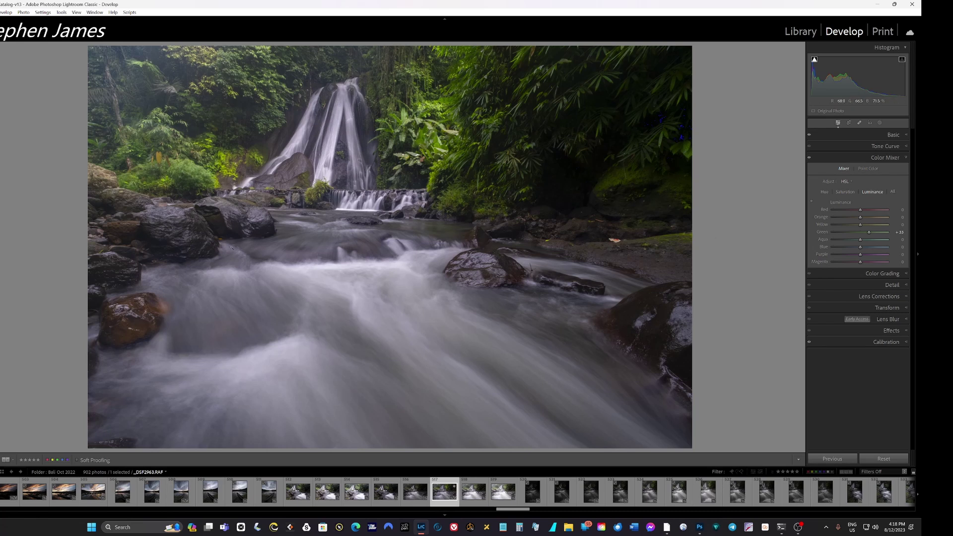
Sharpen the waterfall photo with Amount at about 50, Radius 0.5, Detail 100 and Masking at about 59.
{"action": "left_click", "coordinate": [900, 287]}
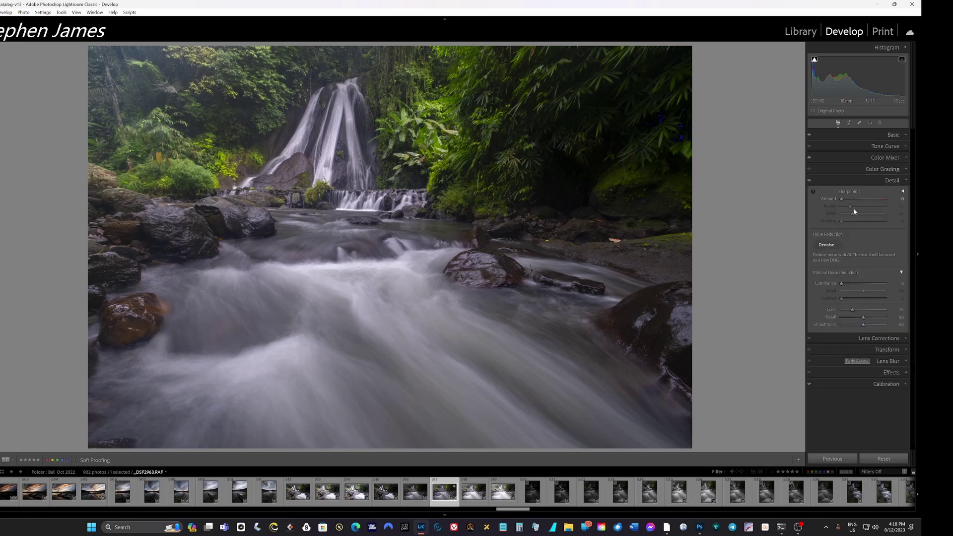
{"action": "left_click_drag", "start_coordinate": [844, 198], "coordinate": [884, 213]}
{"action": "key", "text": "alt"}
{"action": "left_click_drag", "start_coordinate": [851, 204], "coordinate": [855, 199]}
{"action": "key", "text": "alt"}
{"action": "left_click_drag", "start_coordinate": [842, 222], "coordinate": [867, 217]}
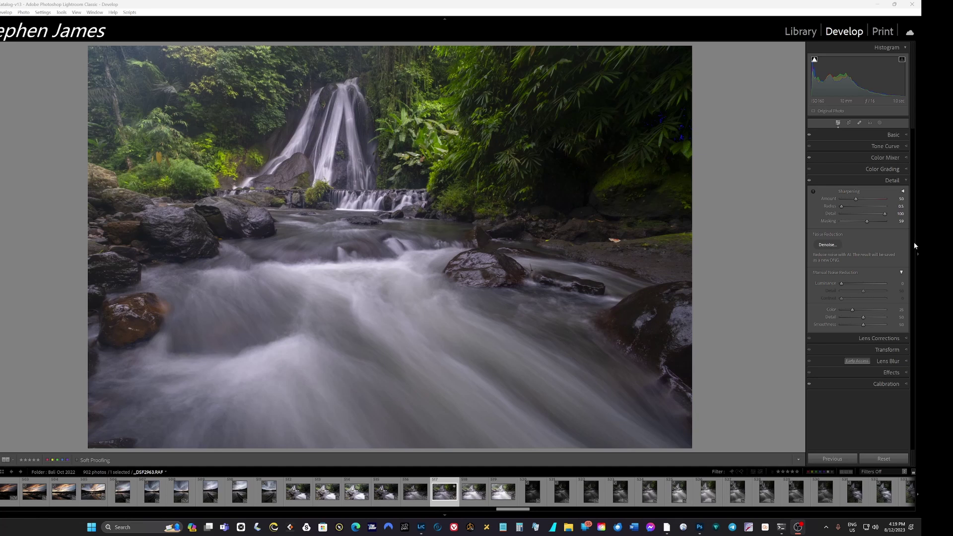
Transform the waterfall photo with Scale at 96 and Aspect at about +13.
{"action": "left_click", "coordinate": [893, 350]}
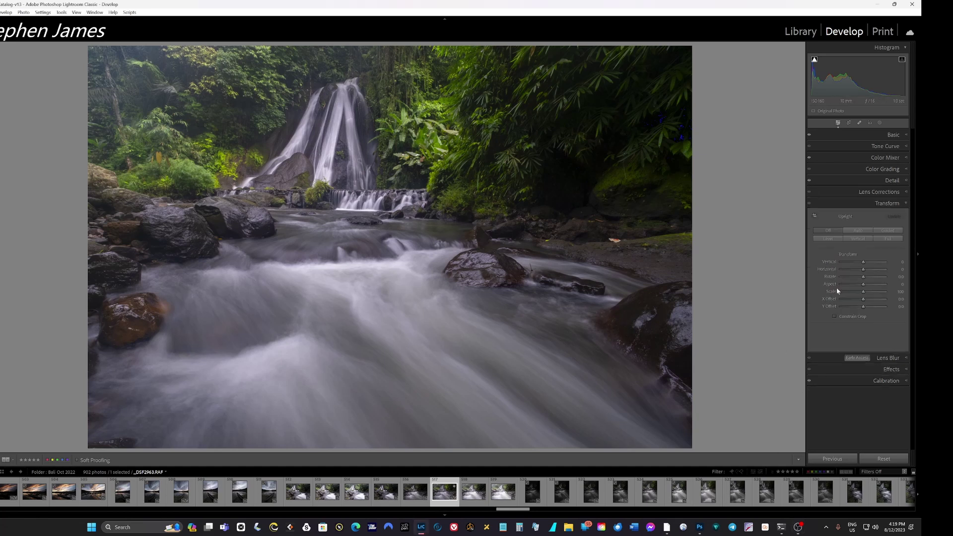
{"action": "left_click_drag", "start_coordinate": [863, 292], "coordinate": [861, 294]}
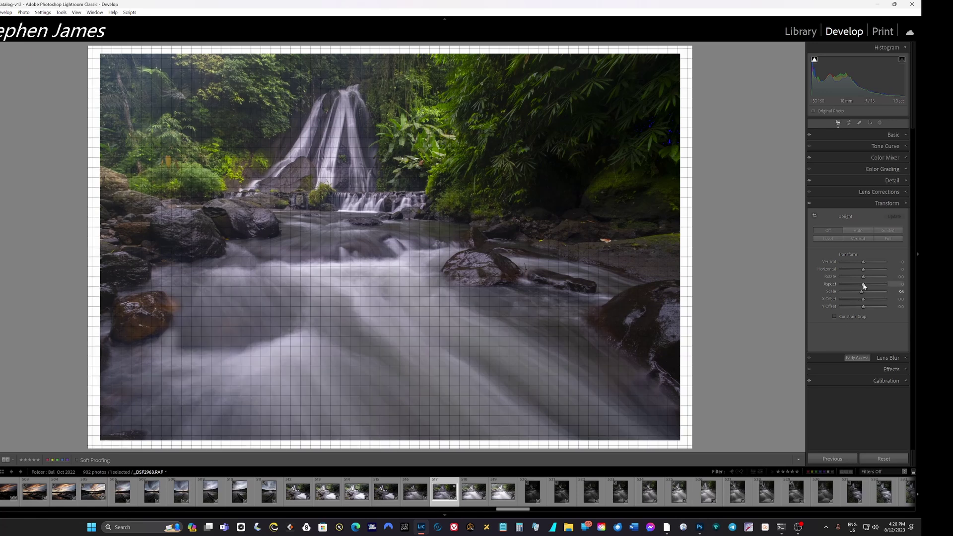
{"action": "left_click_drag", "start_coordinate": [864, 286], "coordinate": [871, 283]}
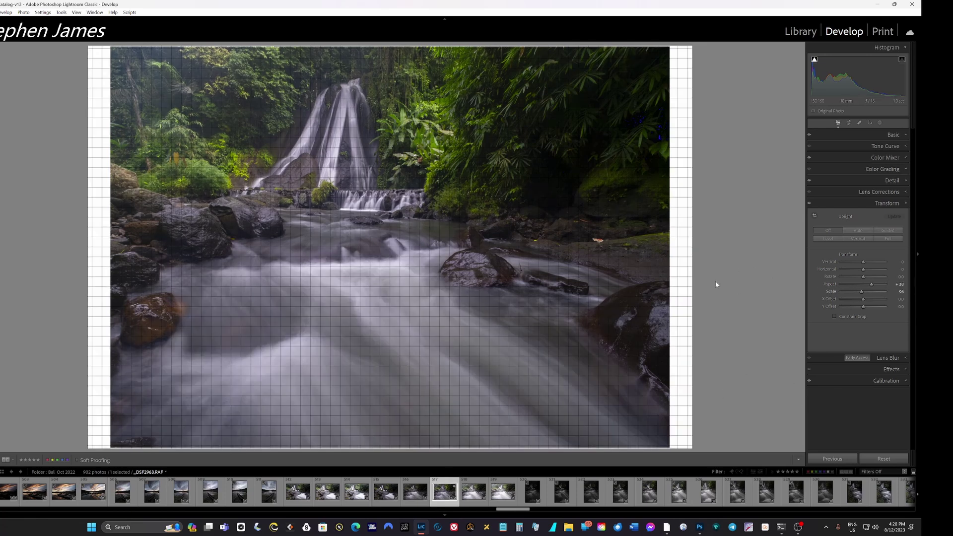
{"action": "left_click_drag", "start_coordinate": [872, 285], "coordinate": [870, 284]}
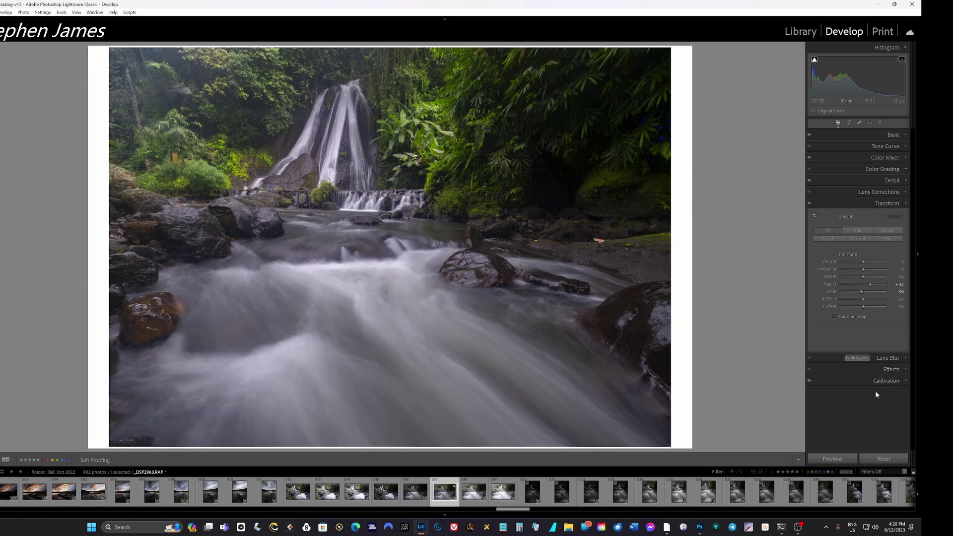
Open the adjusted waterfall photo in Photoshop, fit it within the maximized window and flatten the image.
{"action": "right_click", "coordinate": [412, 262]}
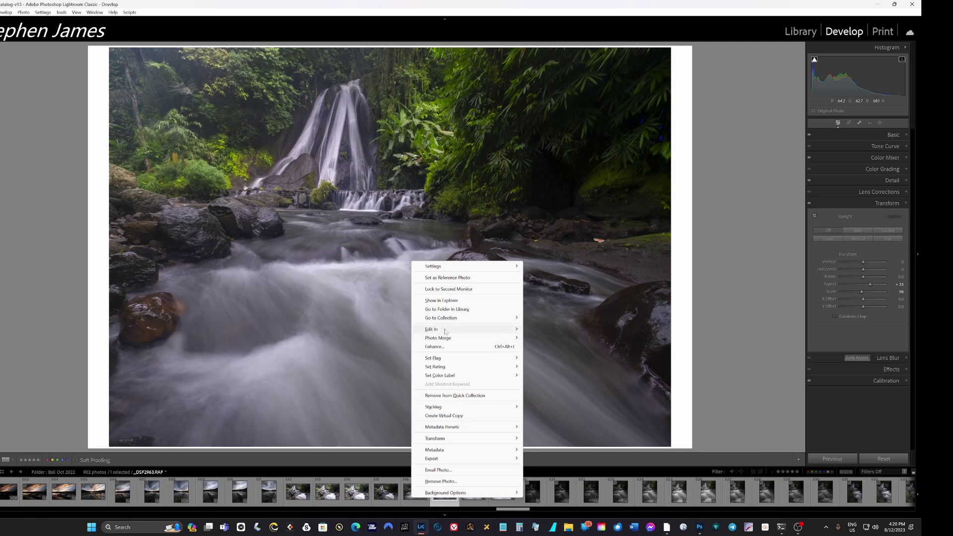
{"action": "mouse_move", "coordinate": [445, 332]}
{"action": "left_click", "coordinate": [564, 330]}
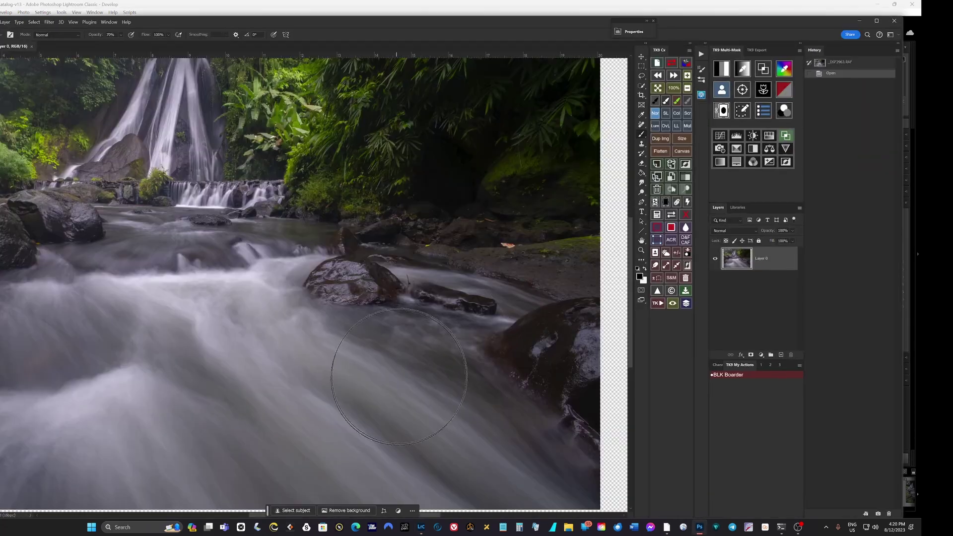
{"action": "left_click", "coordinate": [877, 21]}
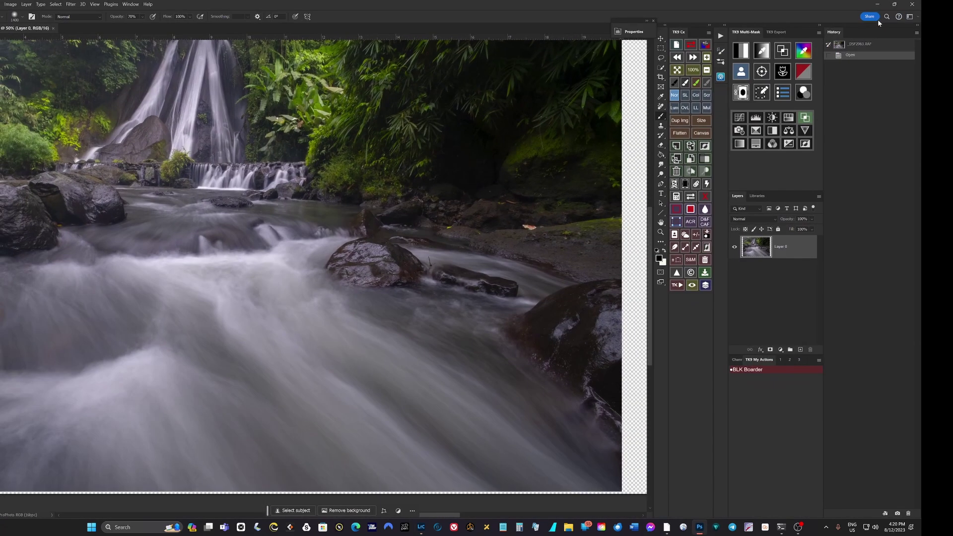
{"action": "key", "text": "ctrl+0"}
{"action": "key", "text": "h"}
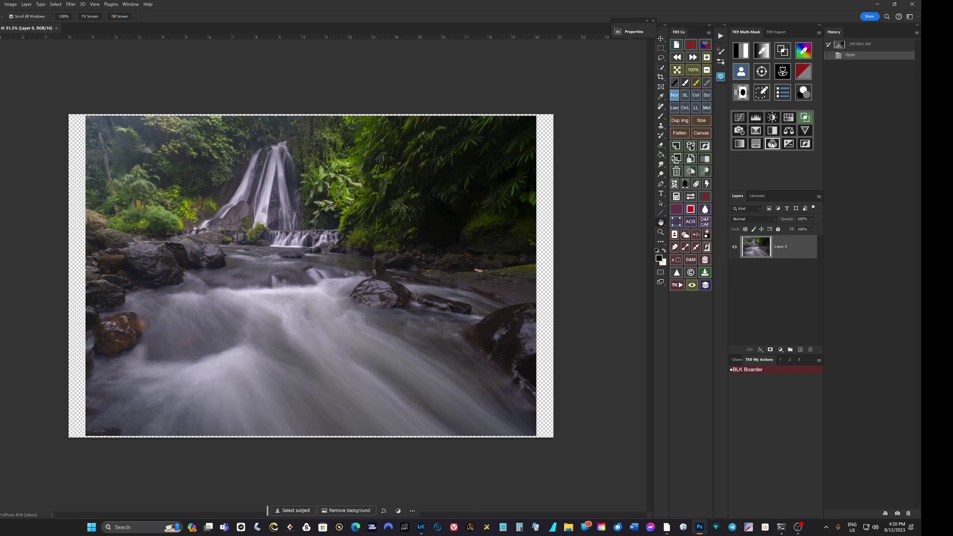
{"action": "left_click", "coordinate": [683, 136]}
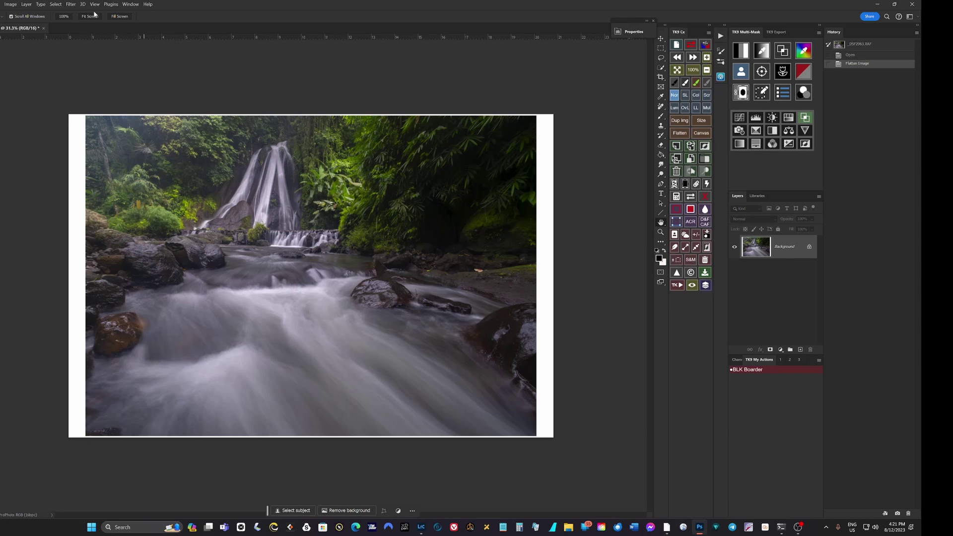
{"action": "left_click", "coordinate": [56, 4]}
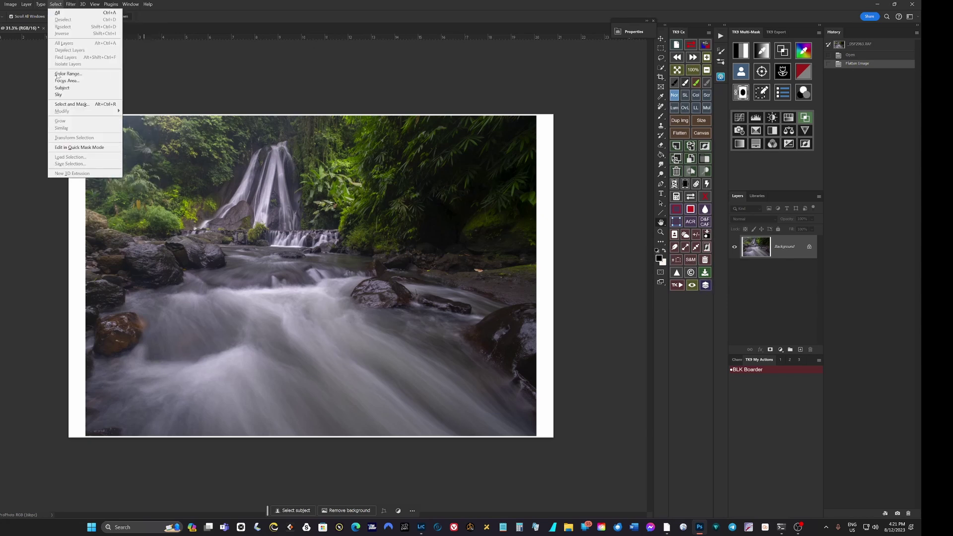
{"action": "mouse_move", "coordinate": [106, 3]}
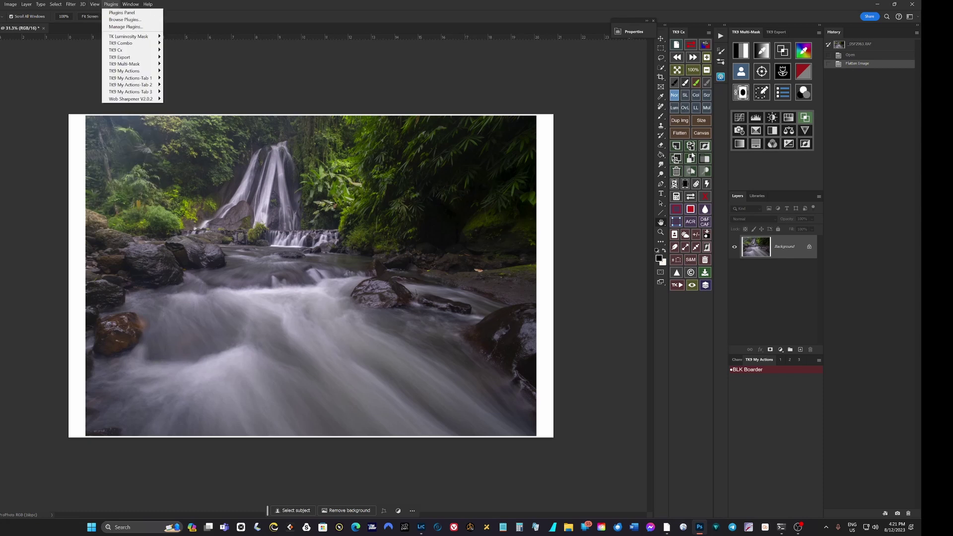
{"action": "left_click", "coordinate": [68, 4]}
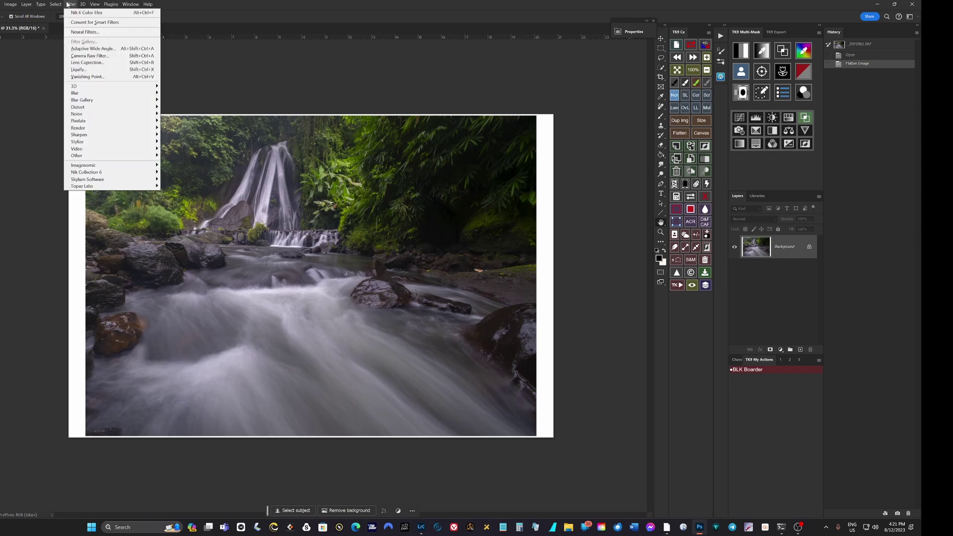
{"action": "mouse_move", "coordinate": [106, 113]}
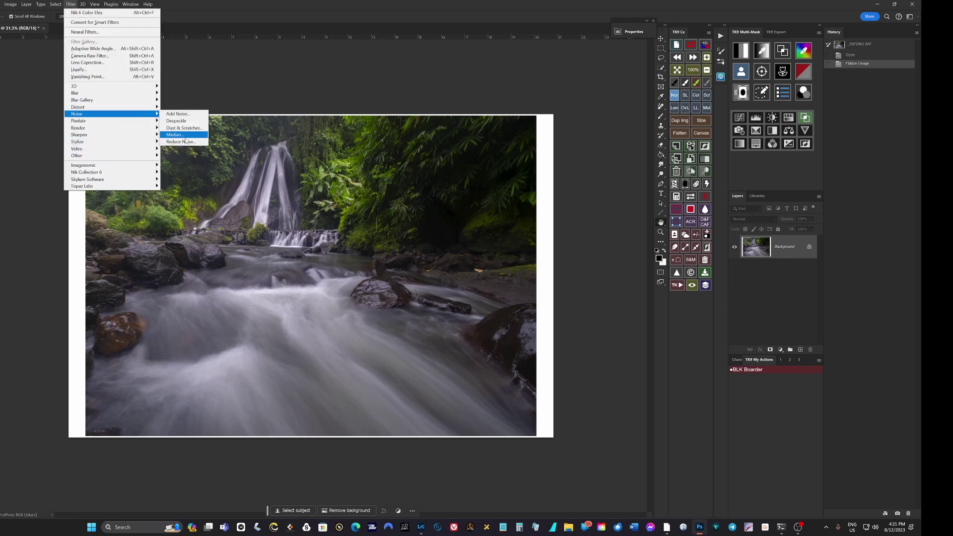
{"action": "left_click", "coordinate": [663, 200]}
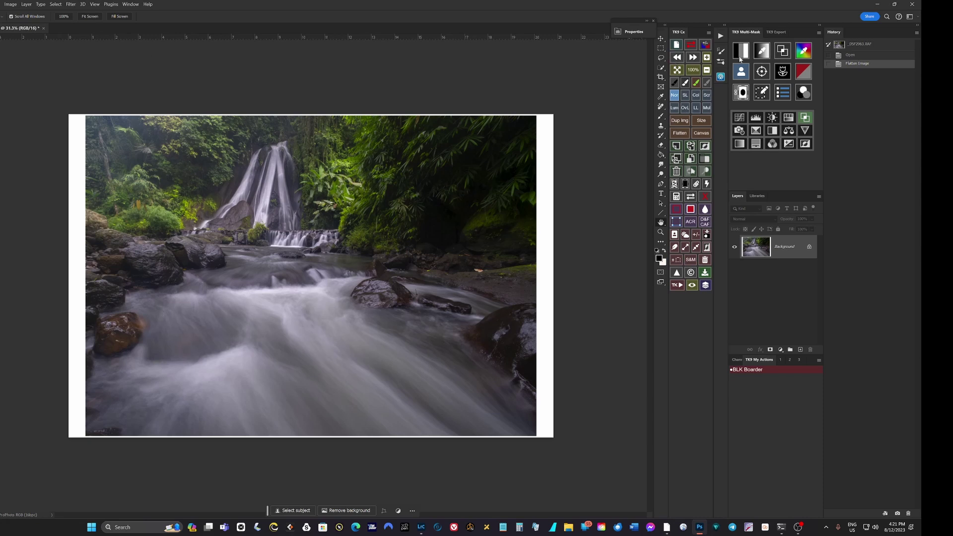
{"action": "scroll", "coordinate": [584, 334], "scroll_direction": "down", "scroll_amount": 1}
{"action": "scroll", "coordinate": [597, 341], "scroll_direction": "up", "scroll_amount": 2}
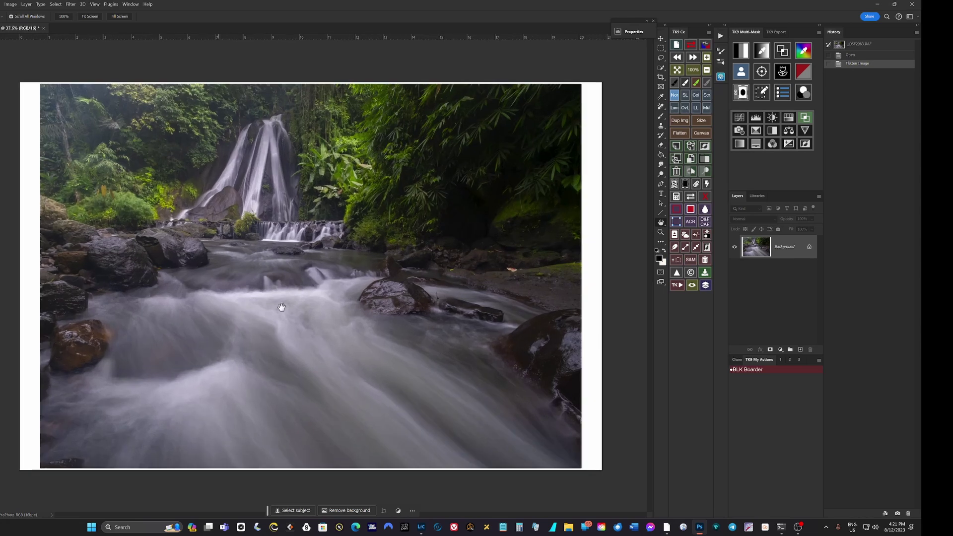
{"action": "scroll", "coordinate": [424, 208], "scroll_direction": "down", "scroll_amount": 1}
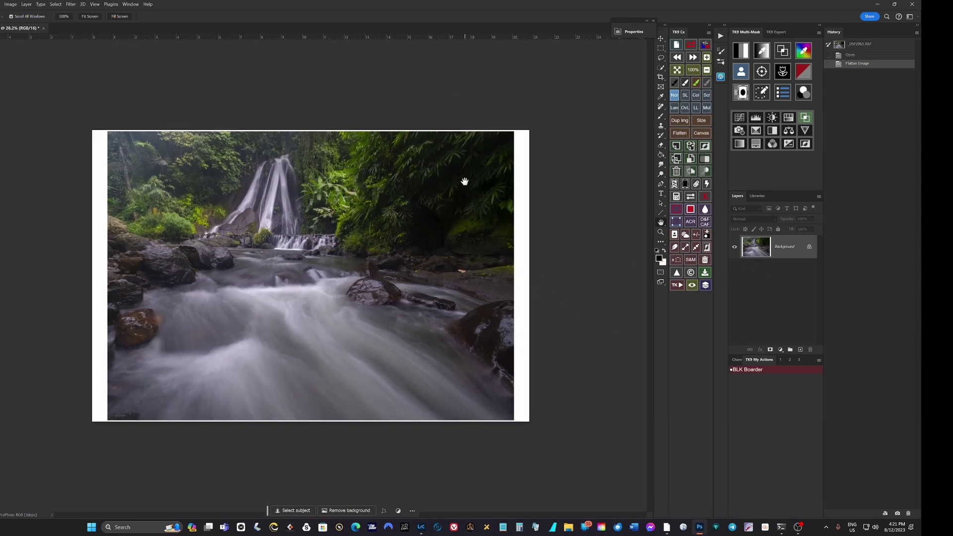
Duplicate the Background layer and add a new empty layer above it with the Hard Light blend mode.
{"action": "left_click_drag", "start_coordinate": [756, 246], "coordinate": [800, 349]}
{"action": "scroll", "coordinate": [623, 315], "scroll_direction": "down", "scroll_amount": 1}
{"action": "scroll", "coordinate": [627, 334], "scroll_direction": "up", "scroll_amount": 2}
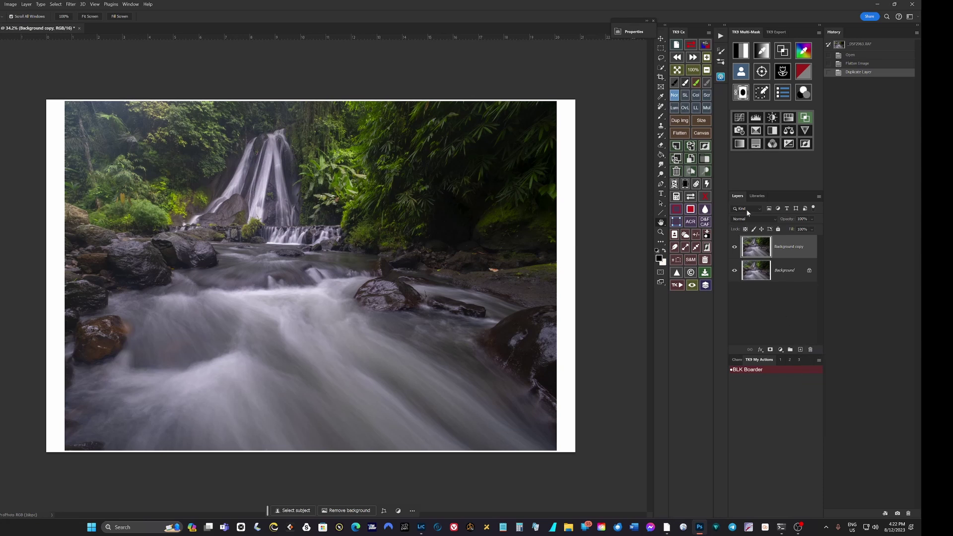
{"action": "left_click", "coordinate": [800, 349]}
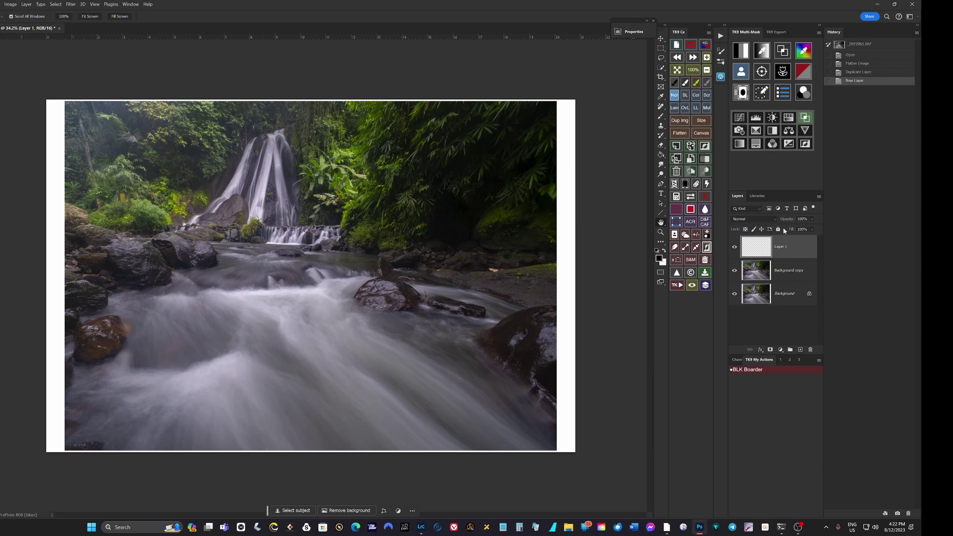
{"action": "left_click", "coordinate": [748, 220]}
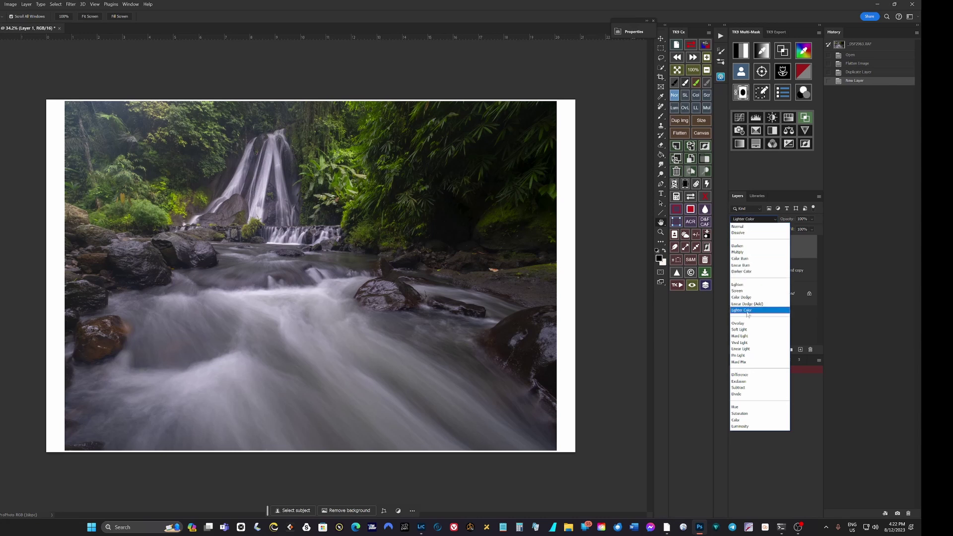
{"action": "left_click", "coordinate": [738, 337]}
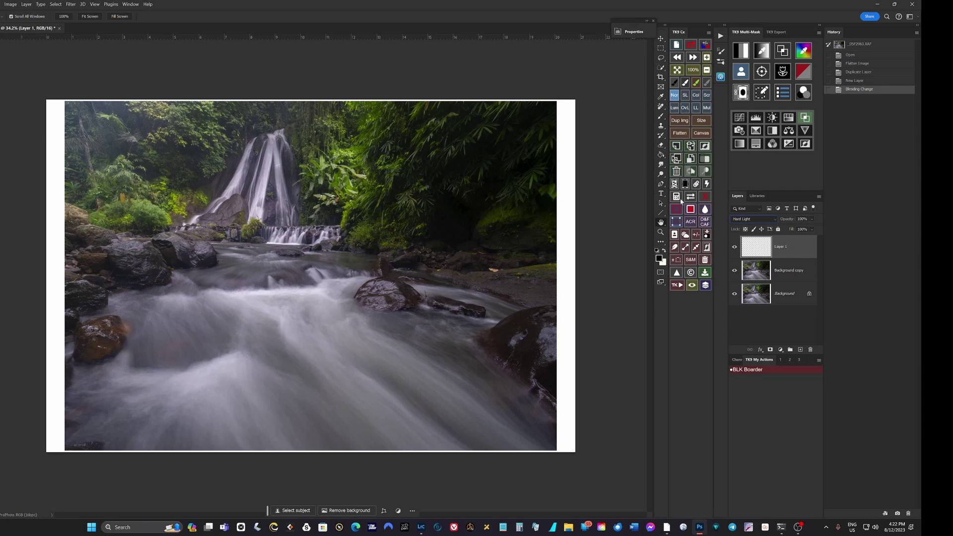
Choose the Brush tool and set the foreground color to a near-white with a yellow hue of 56°.
{"action": "left_click", "coordinate": [663, 117]}
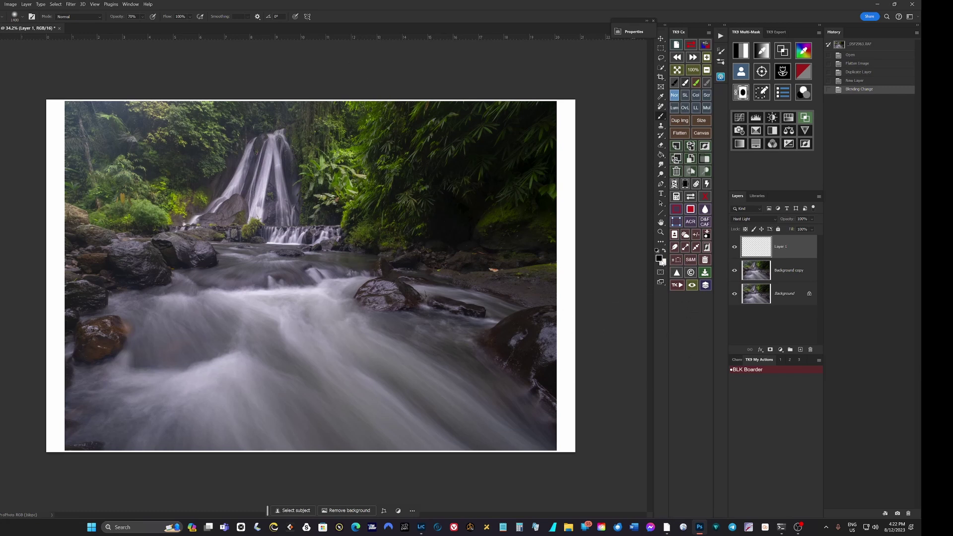
{"action": "left_click", "coordinate": [659, 258]}
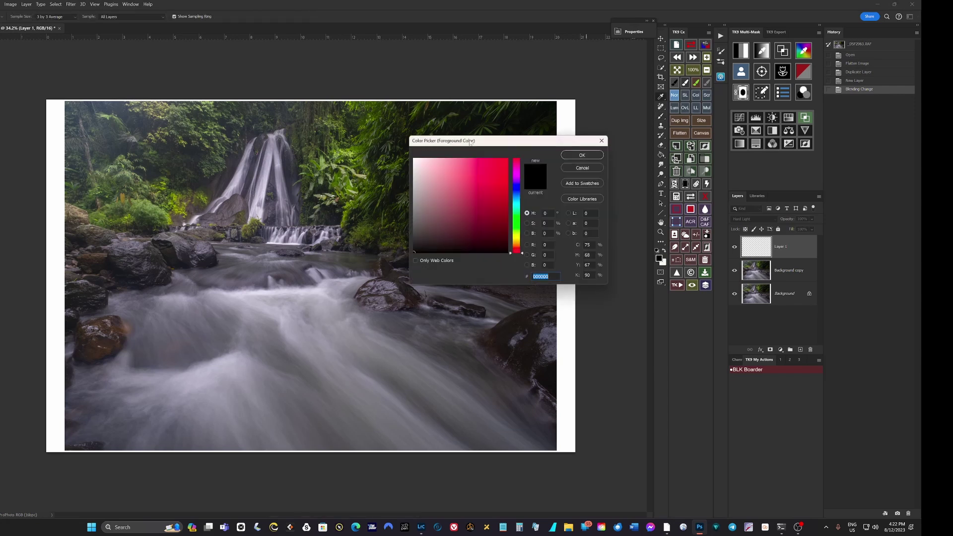
{"action": "left_click_drag", "start_coordinate": [507, 143], "coordinate": [509, 89]}
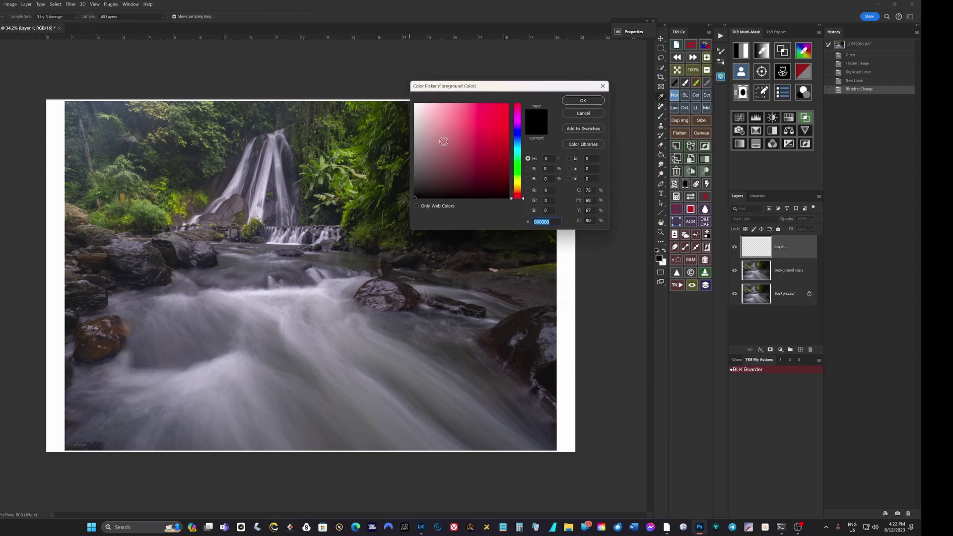
{"action": "mouse_move", "coordinate": [521, 200]}
{"action": "left_mouse_down"}
{"action": "mouse_move", "coordinate": [528, 97]}
{"action": "mouse_move", "coordinate": [536, 167]}
{"action": "mouse_move", "coordinate": [540, 151]}
{"action": "mouse_move", "coordinate": [534, 189]}
{"action": "mouse_move", "coordinate": [534, 167]}
{"action": "mouse_move", "coordinate": [532, 191]}
{"action": "mouse_move", "coordinate": [518, 183]}
{"action": "mouse_move", "coordinate": [527, 194]}
{"action": "mouse_move", "coordinate": [529, 185]}
{"action": "left_mouse_up"}
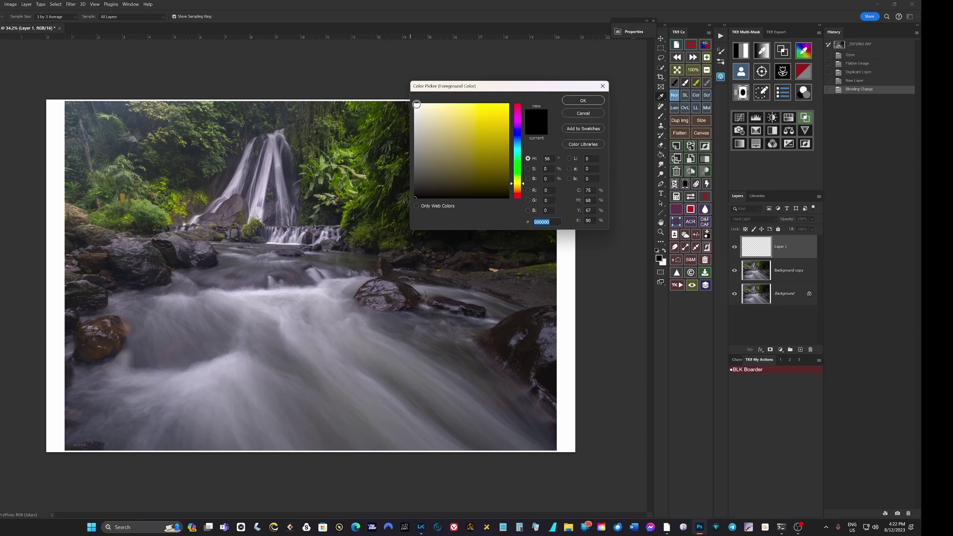
{"action": "left_click", "coordinate": [416, 104]}
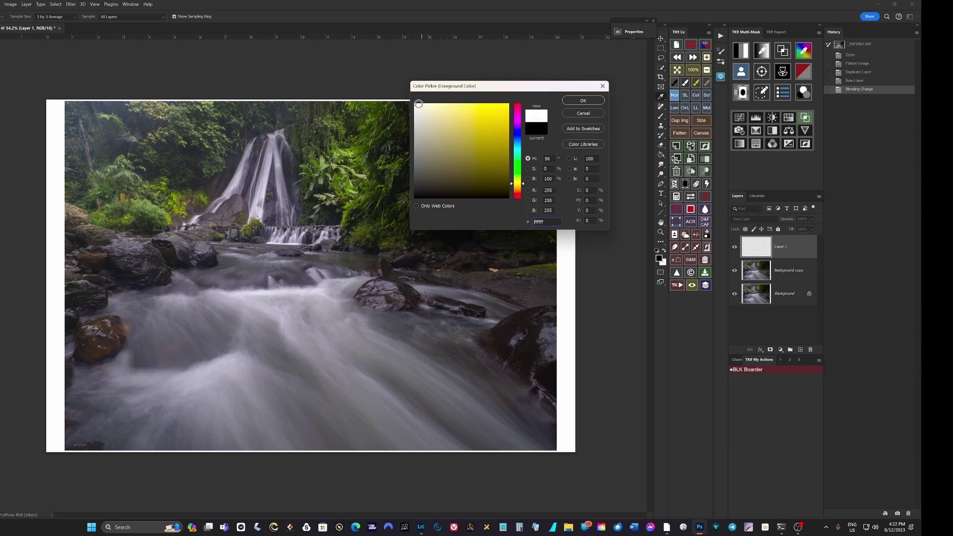
{"action": "left_click", "coordinate": [421, 104]}
{"action": "left_click", "coordinate": [572, 101]}
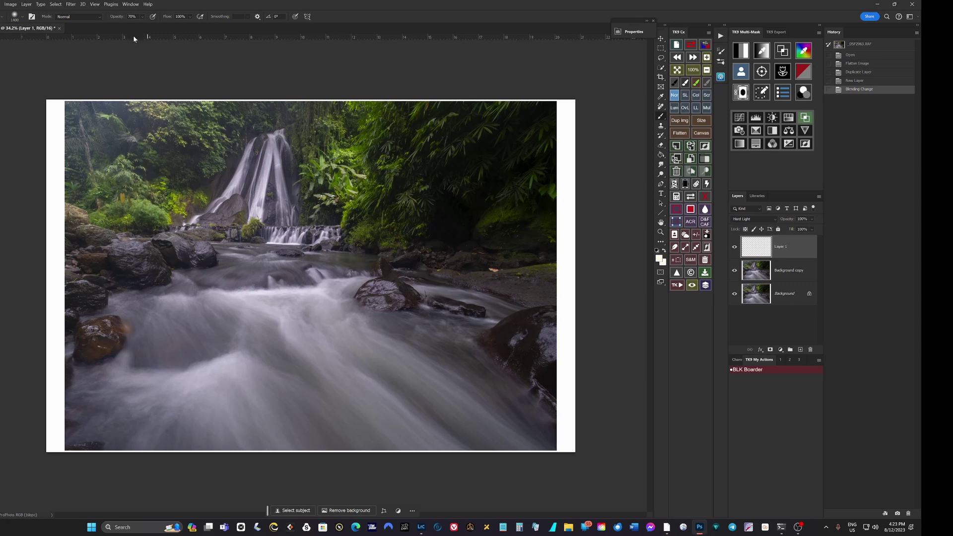
Set the brush opacity to 10%.
{"action": "key", "text": "1"}
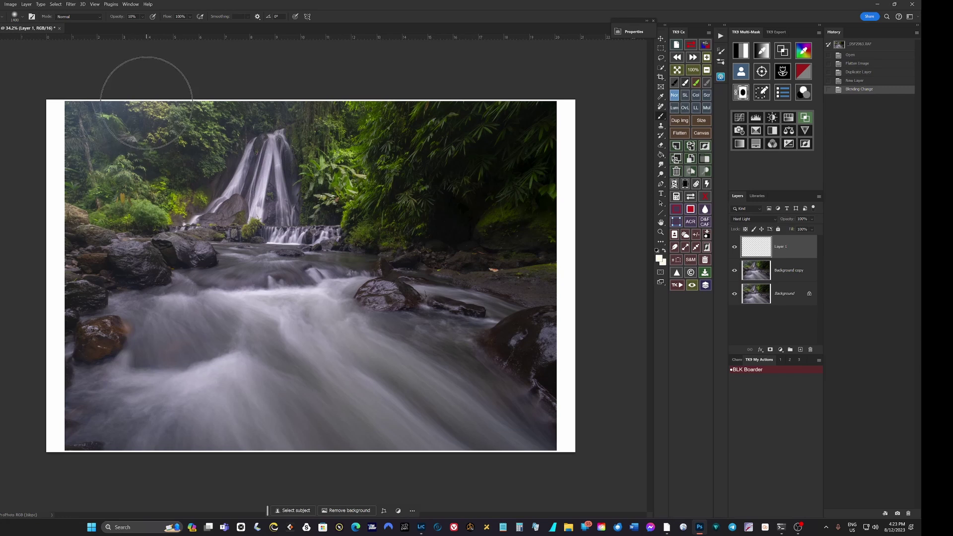
{"action": "key", "text": "2"}
{"action": "key", "text": "7"}
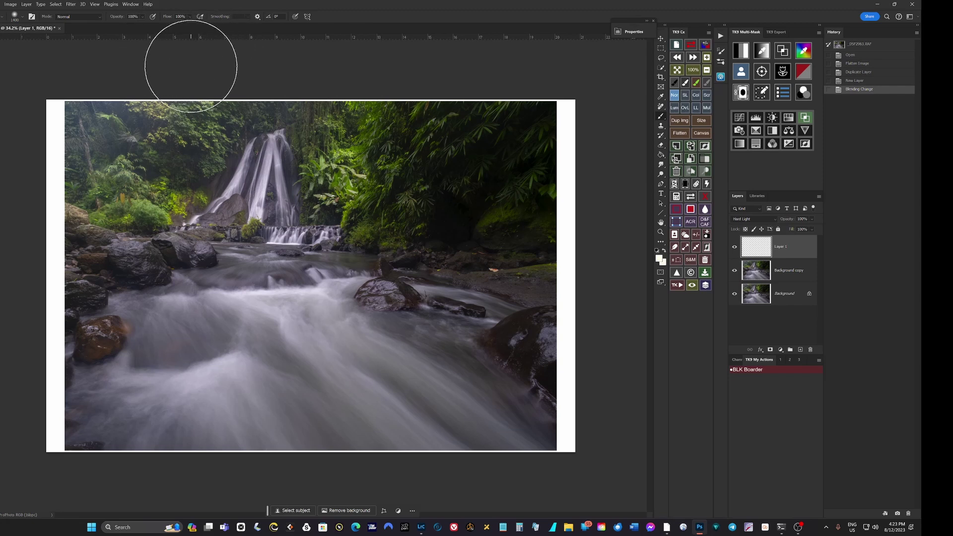
{"action": "key", "text": "1"}
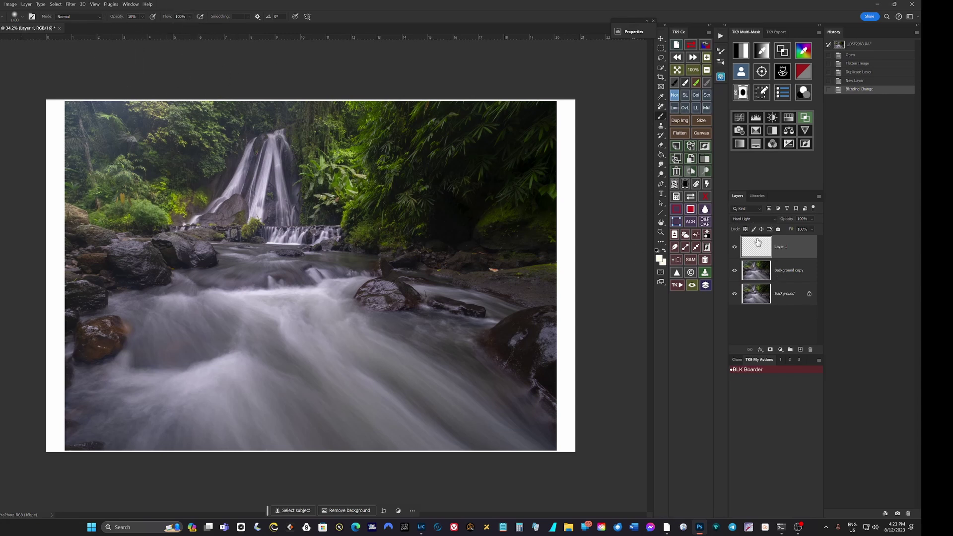
Paint a soft glow at the photo's upper edge beside the waterfall on the Hard Light layer, stacking single dabs with an increasingly larger brush.
{"action": "left_click_drag", "start_coordinate": [415, 166], "coordinate": [351, 160]}
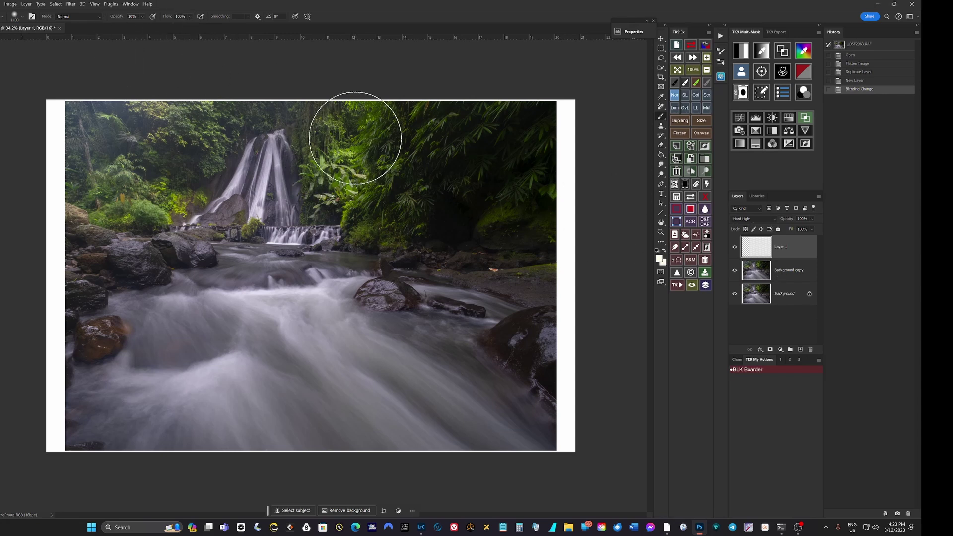
{"action": "key", "text": "bracketleft"}
{"action": "key", "text": "bracketleft"}
{"action": "key", "text": "bracketleft"}
{"action": "key", "text": "bracketleft"}
{"action": "key", "text": "bracketleft"}
{"action": "key", "text": "bracketleft"}
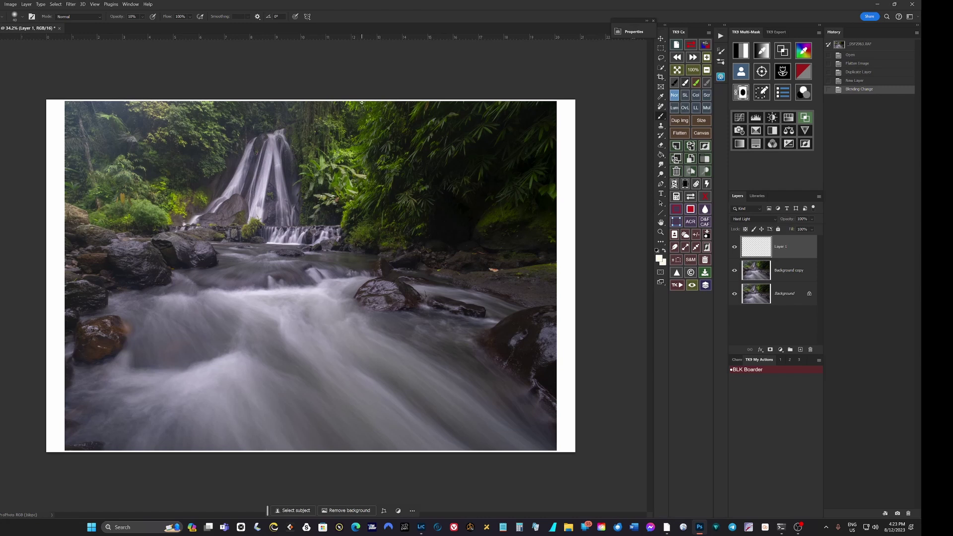
{"action": "left_click", "coordinate": [361, 104]}
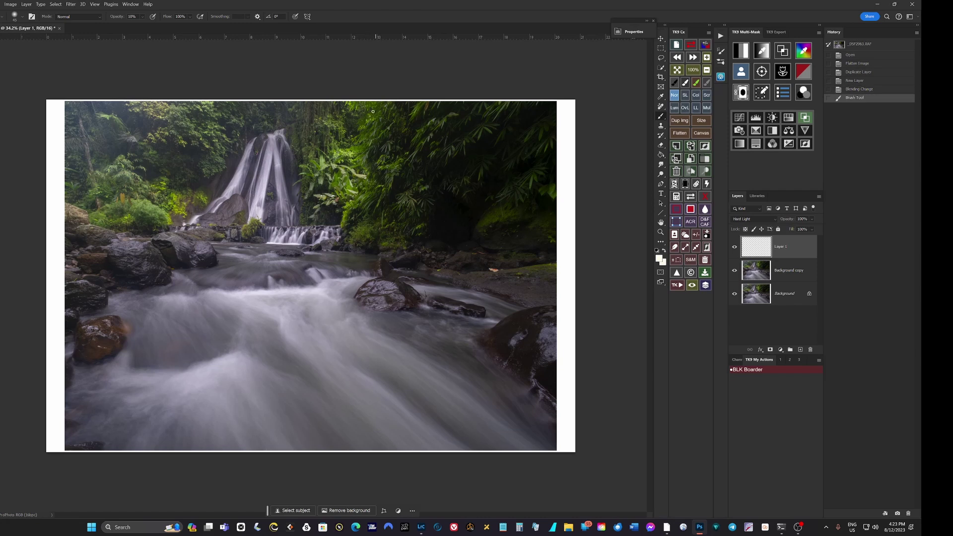
{"action": "left_click", "coordinate": [364, 105]}
{"action": "key", "text": "bracketright"}
{"action": "key", "text": "bracketright"}
{"action": "key", "text": "bracketright"}
{"action": "key", "text": "bracketright"}
{"action": "key", "text": "bracketright"}
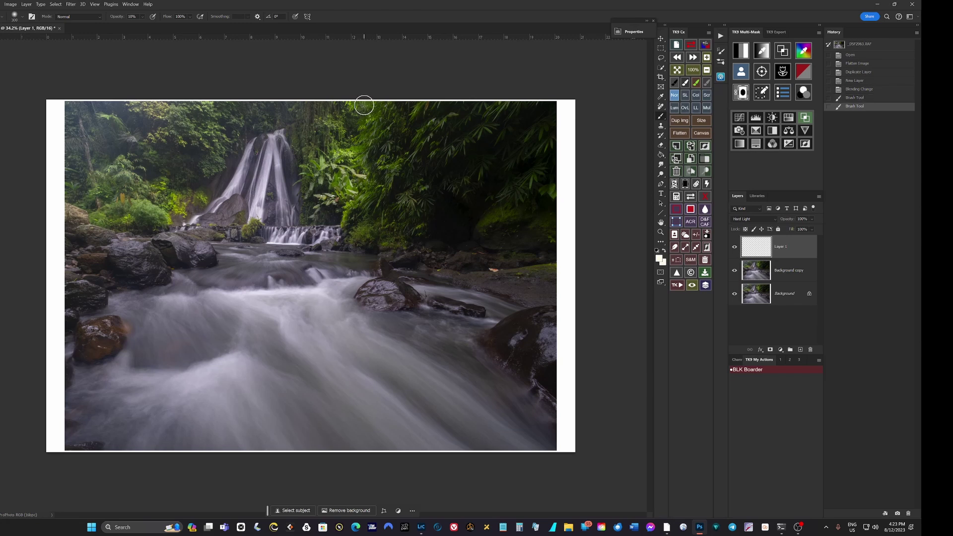
{"action": "left_click", "coordinate": [363, 106]}
{"action": "key", "text": "bracketright"}
{"action": "key", "text": "bracketright"}
{"action": "key", "text": "bracketright"}
{"action": "key", "text": "bracketright"}
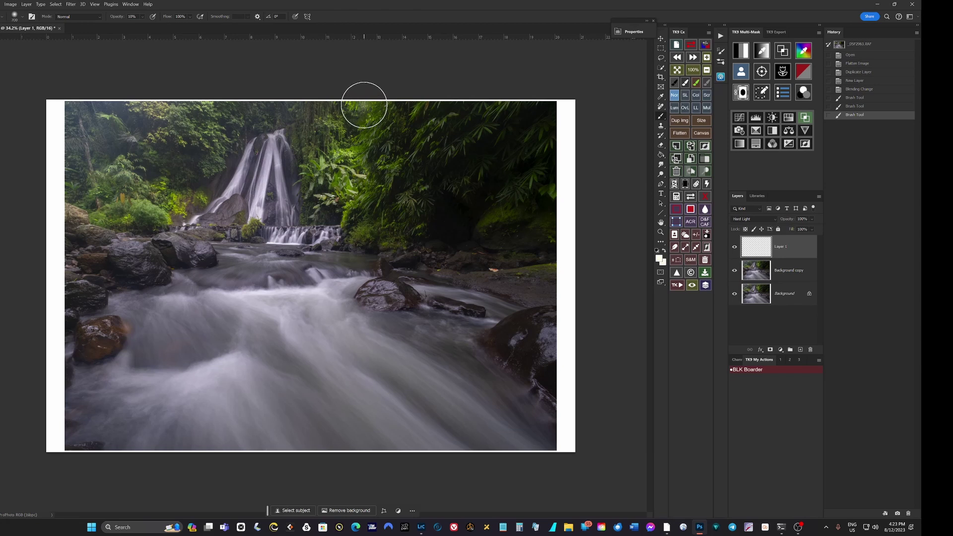
{"action": "left_click", "coordinate": [361, 107]}
{"action": "key", "text": "bracketright"}
{"action": "key", "text": "bracketright"}
{"action": "key", "text": "bracketright"}
{"action": "key", "text": "bracketright"}
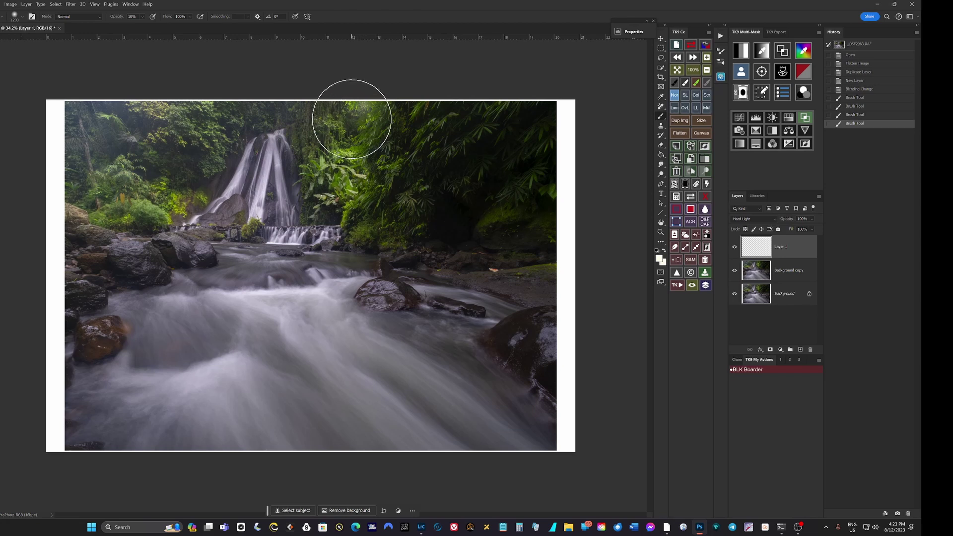
{"action": "left_click", "coordinate": [348, 123]}
{"action": "key", "text": "bracketright"}
{"action": "key", "text": "bracketright"}
{"action": "key", "text": "bracketright"}
{"action": "key", "text": "bracketright"}
{"action": "key", "text": "bracketright"}
{"action": "key", "text": "bracketright"}
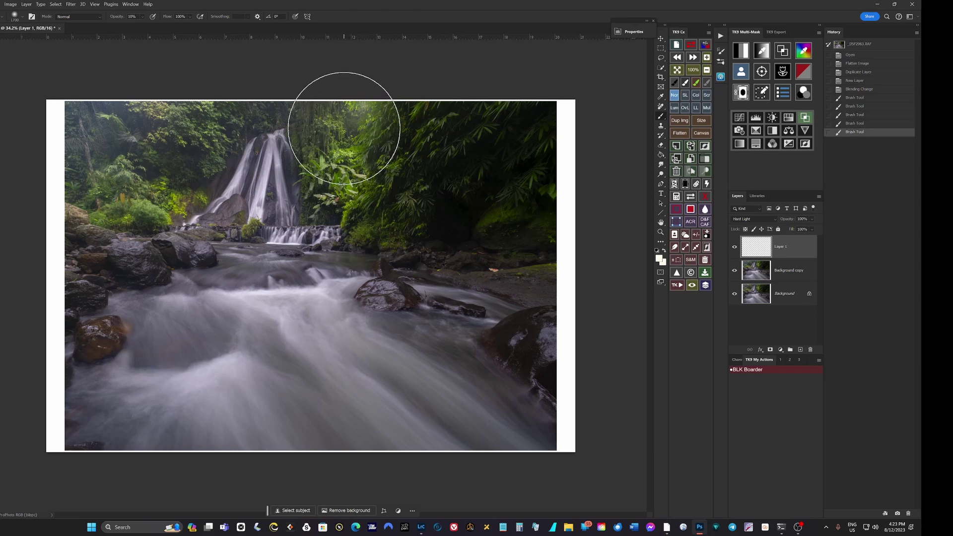
{"action": "left_click", "coordinate": [344, 127]}
{"action": "left_click", "coordinate": [335, 148]}
{"action": "key", "text": "bracketright"}
{"action": "key", "text": "bracketright"}
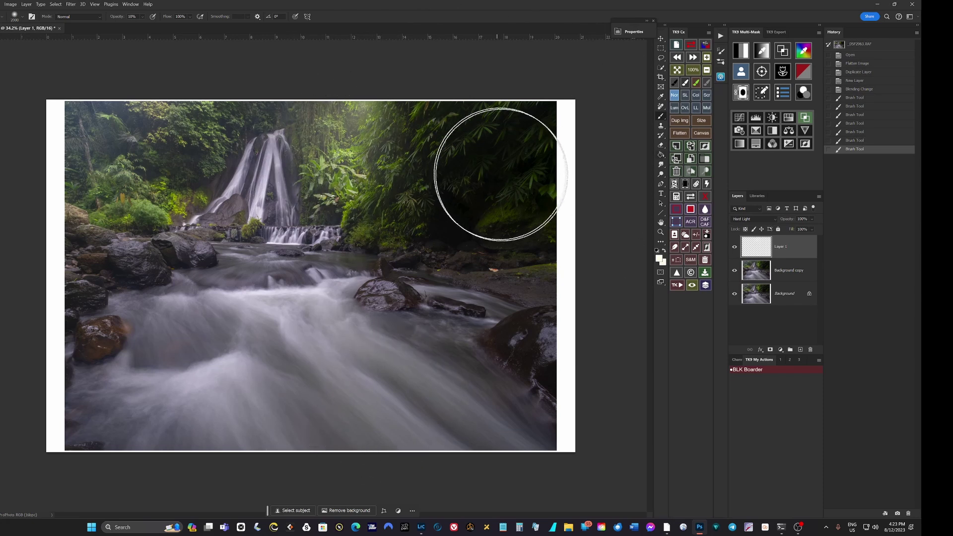
Lower the Hard Light layer's opacity to 67% and add a new empty layer above it with the Soft Light blend mode.
{"action": "scroll", "coordinate": [496, 186], "scroll_direction": "down", "scroll_amount": 2}
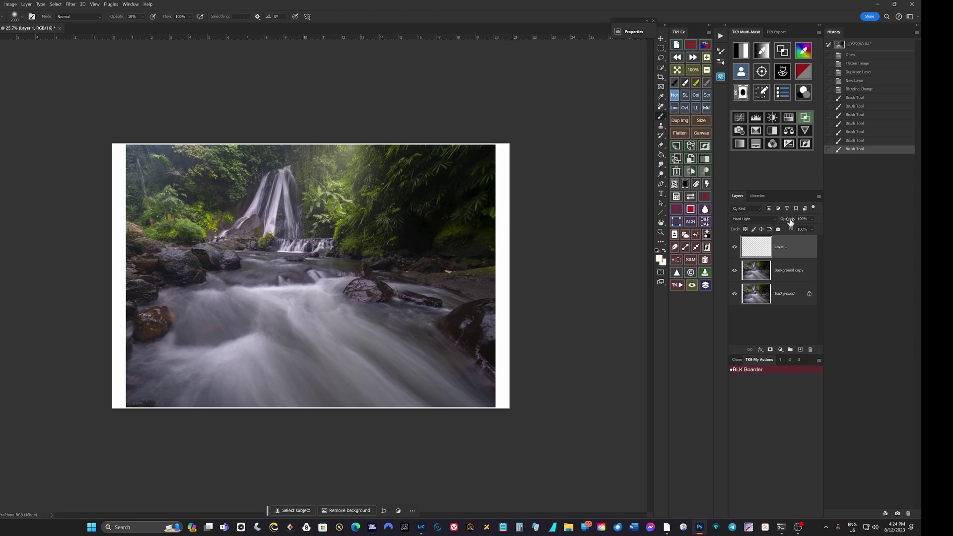
{"action": "mouse_move", "coordinate": [790, 222]}
{"action": "left_mouse_down"}
{"action": "mouse_move", "coordinate": [759, 225]}
{"action": "mouse_move", "coordinate": [778, 219]}
{"action": "left_mouse_up"}
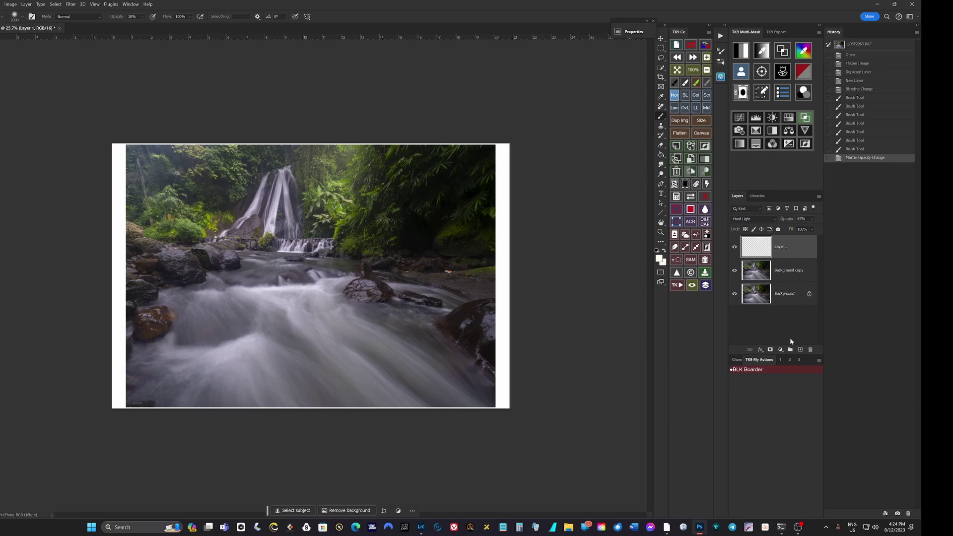
{"action": "left_click", "coordinate": [801, 350]}
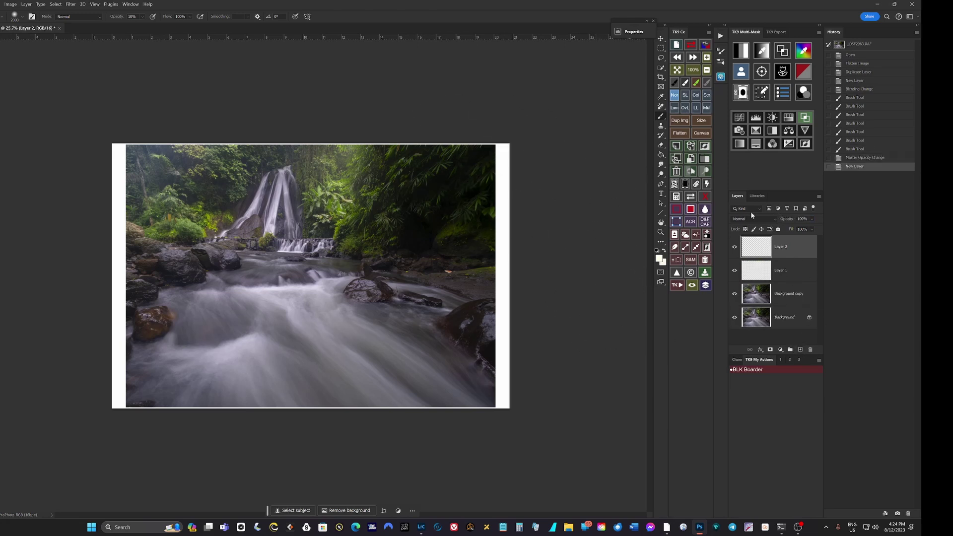
{"action": "left_click", "coordinate": [751, 219]}
{"action": "left_click", "coordinate": [753, 330]}
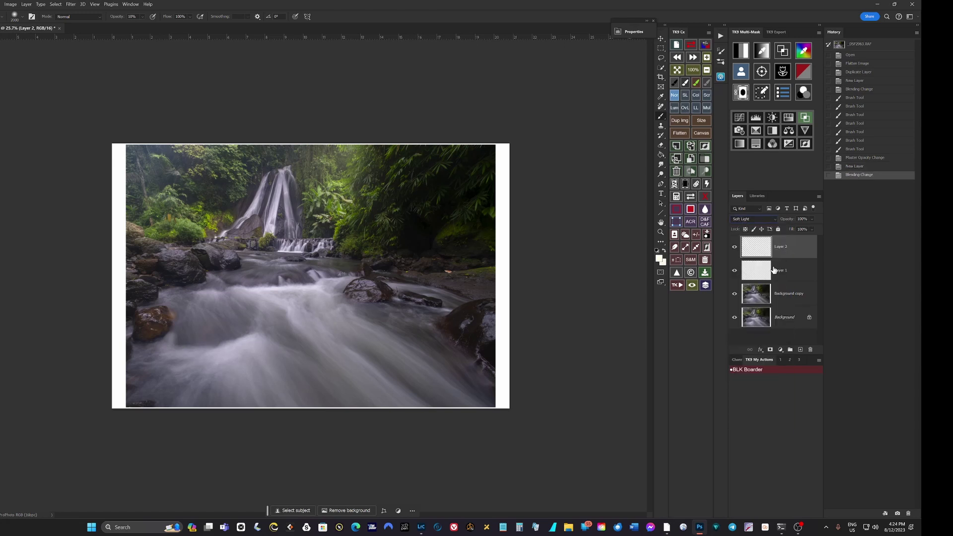
{"action": "left_click", "coordinate": [756, 274]}
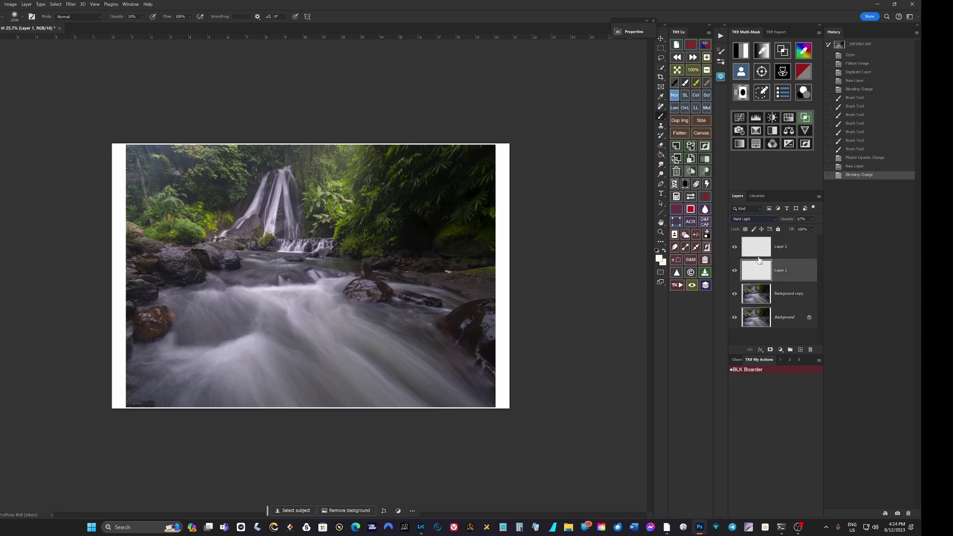
{"action": "key", "text": "alt+bracketright"}
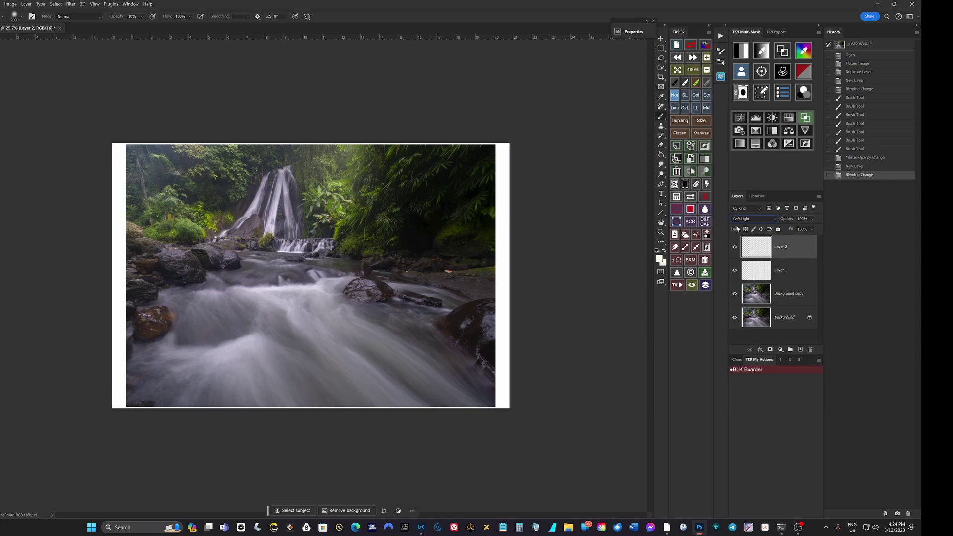
Set the foreground color to a warmer near-white with a hue of 47°.
{"action": "left_click", "coordinate": [659, 258]}
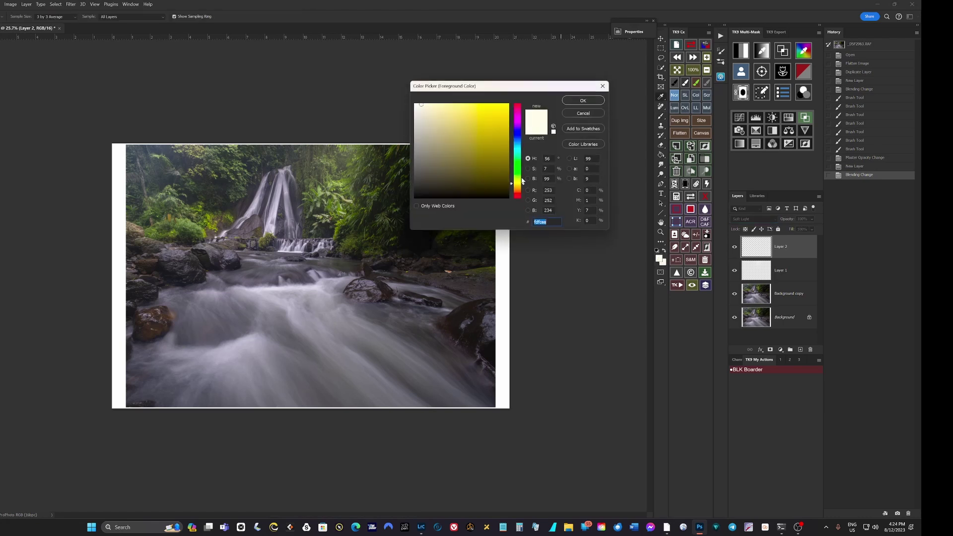
{"action": "left_click", "coordinate": [520, 186]}
{"action": "left_click_drag", "start_coordinate": [520, 186], "coordinate": [520, 188]}
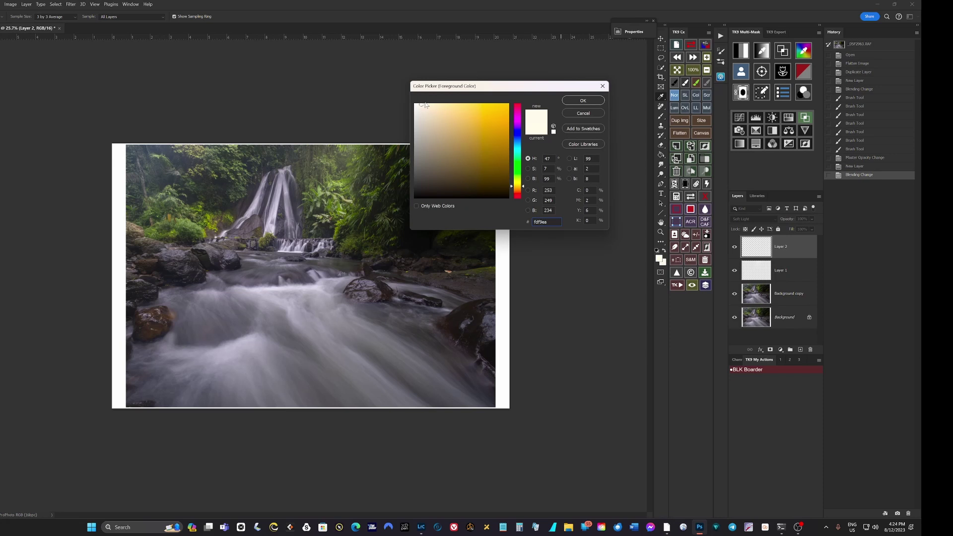
{"action": "left_click", "coordinate": [583, 100]}
Build up the warm glow over the same upper-edge light source on the Soft Light layer with dabs growing from a small to a very large brush.
{"action": "key", "text": "bracketleft"}
{"action": "key", "text": "bracketleft"}
{"action": "key", "text": "bracketleft"}
{"action": "key", "text": "bracketleft"}
{"action": "key", "text": "bracketleft"}
{"action": "key", "text": "bracketleft"}
{"action": "key", "text": "bracketleft"}
{"action": "key", "text": "bracketleft"}
{"action": "key", "text": "bracketleft"}
{"action": "key", "text": "bracketleft"}
{"action": "key", "text": "bracketleft"}
{"action": "key", "text": "bracketleft"}
{"action": "key", "text": "bracketleft"}
{"action": "key", "text": "bracketleft"}
{"action": "key", "text": "bracketleft"}
{"action": "key", "text": "bracketleft"}
{"action": "key", "text": "bracketleft"}
{"action": "key", "text": "bracketleft"}
{"action": "key", "text": "bracketleft"}
{"action": "key", "text": "bracketleft"}
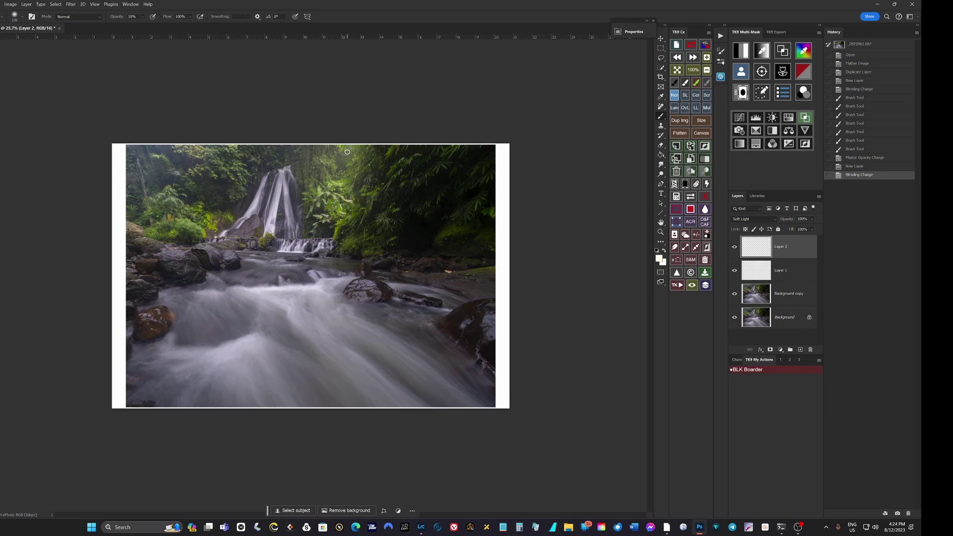
{"action": "left_click", "coordinate": [347, 151]}
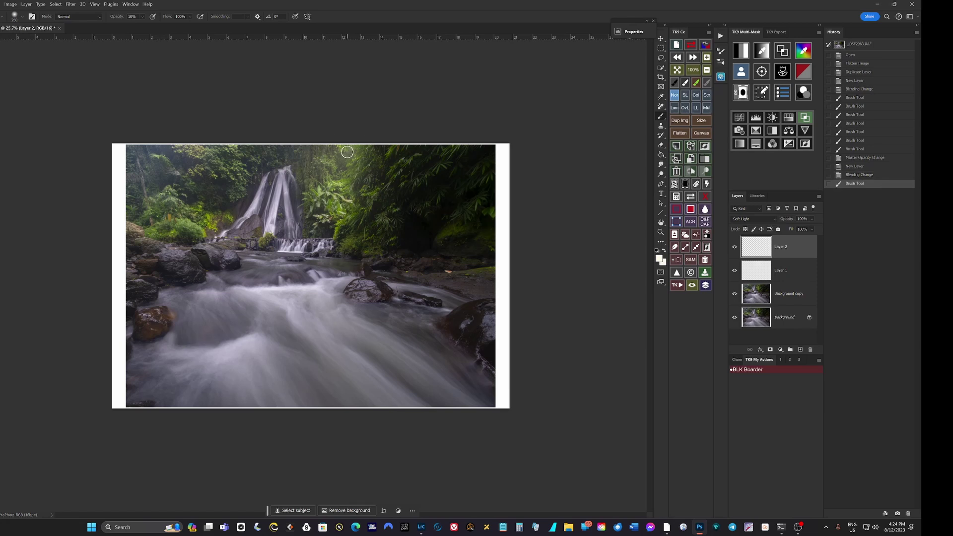
{"action": "left_click", "coordinate": [347, 152]}
{"action": "key", "text": "bracketright"}
{"action": "key", "text": "bracketright"}
{"action": "left_click", "coordinate": [347, 152]}
{"action": "key", "text": "bracketright"}
{"action": "key", "text": "bracketright"}
{"action": "key", "text": "bracketright"}
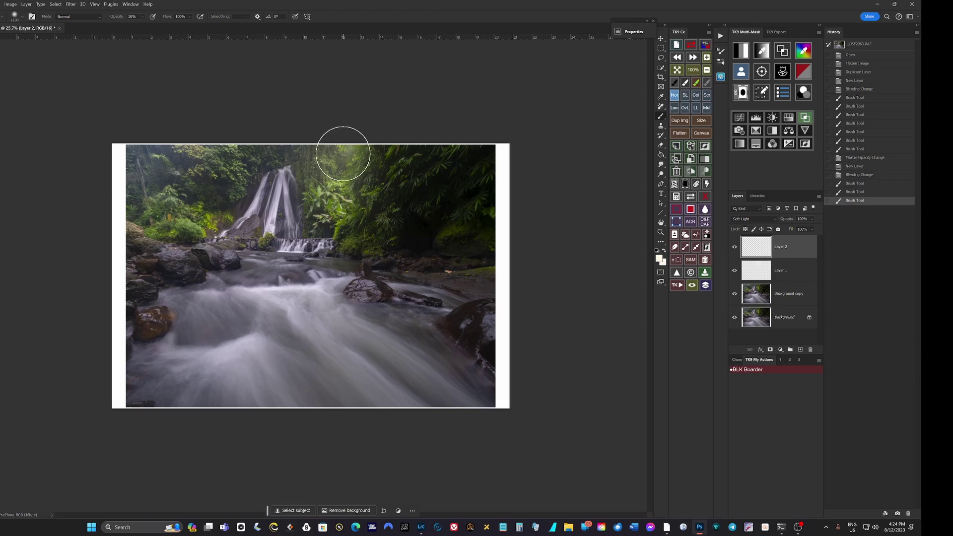
{"action": "left_click", "coordinate": [346, 150]}
{"action": "key", "text": "bracketright"}
{"action": "key", "text": "bracketright"}
{"action": "key", "text": "bracketright"}
{"action": "left_click", "coordinate": [341, 144]}
{"action": "key", "text": "bracketright"}
{"action": "key", "text": "bracketright"}
{"action": "key", "text": "bracketright"}
{"action": "key", "text": "bracketright"}
{"action": "left_click", "coordinate": [344, 130]}
{"action": "key", "text": "bracketright"}
{"action": "key", "text": "bracketright"}
{"action": "key", "text": "bracketright"}
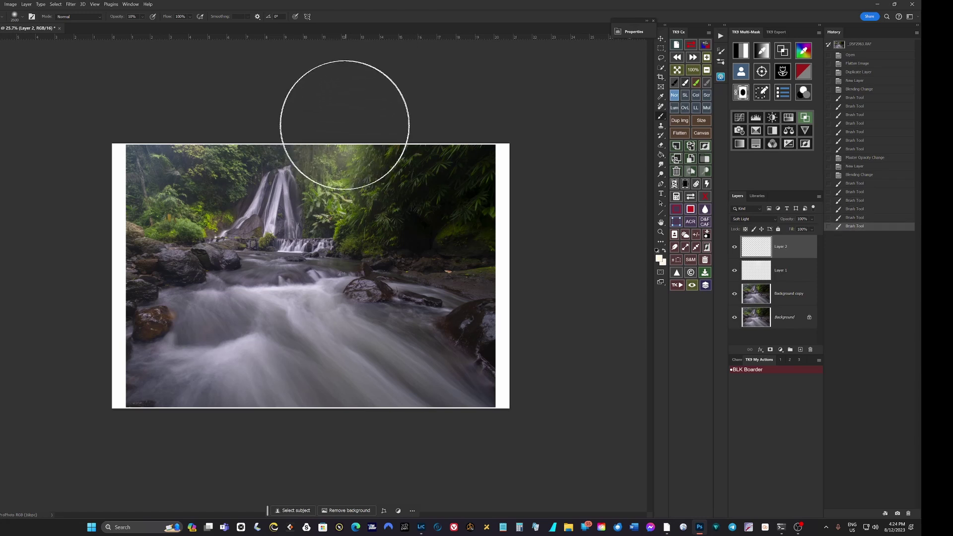
{"action": "left_click", "coordinate": [327, 149]}
{"action": "key", "text": "bracketright"}
{"action": "key", "text": "bracketright"}
{"action": "key", "text": "bracketright"}
{"action": "key", "text": "bracketright"}
{"action": "key", "text": "bracketright"}
{"action": "left_click", "coordinate": [331, 165]}
{"action": "scroll", "coordinate": [558, 187], "scroll_direction": "up", "scroll_amount": 2}
{"action": "scroll", "coordinate": [574, 194], "scroll_direction": "down", "scroll_amount": 4}
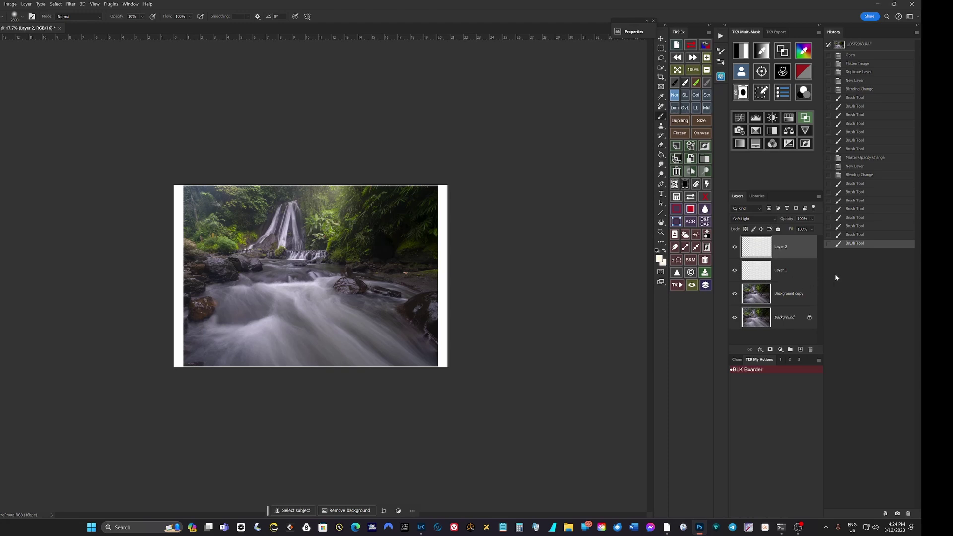
Group the two painted light layers, Layer 1 and Layer 2, and leave the group collapsed.
{"action": "left_click", "coordinate": [792, 274], "text": "shift"}
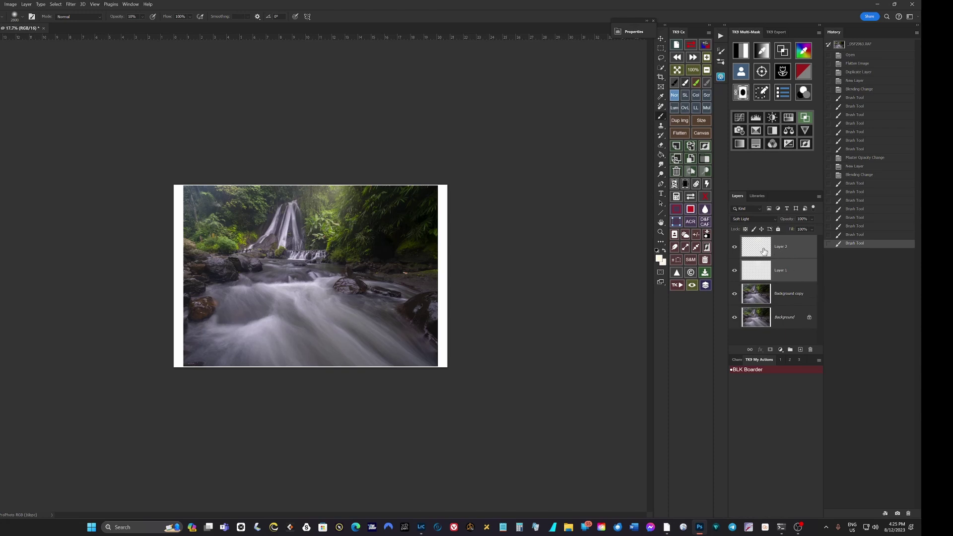
{"action": "left_click", "coordinate": [791, 350]}
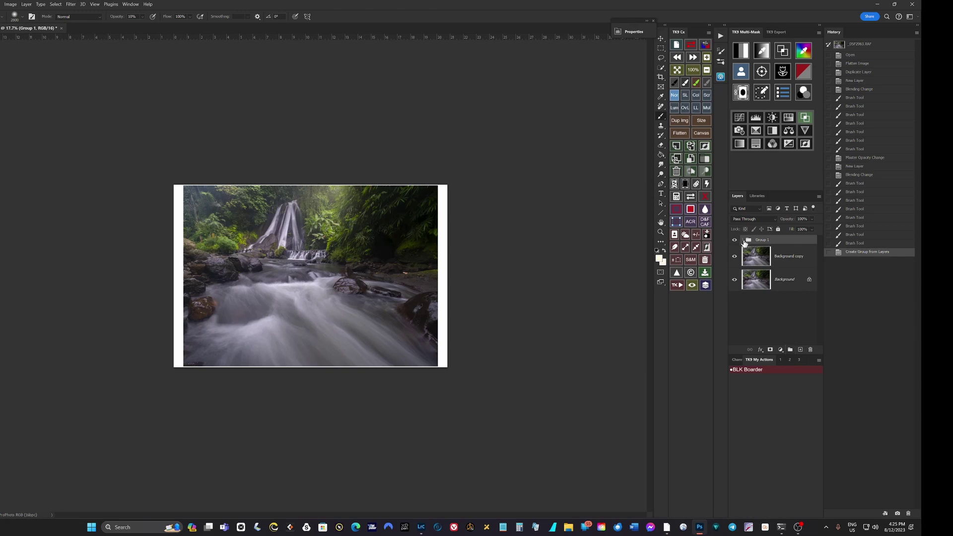
{"action": "left_click", "coordinate": [744, 241]}
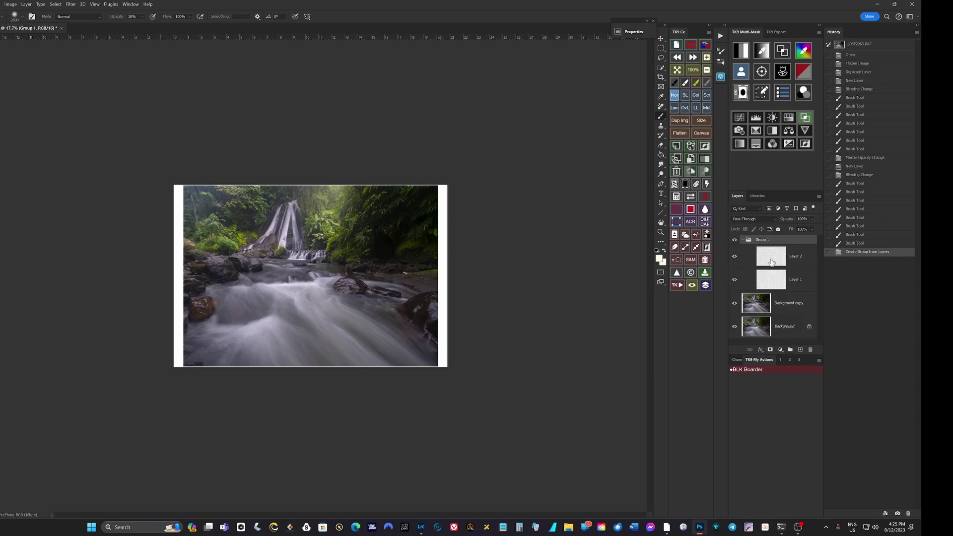
{"action": "left_click", "coordinate": [744, 241]}
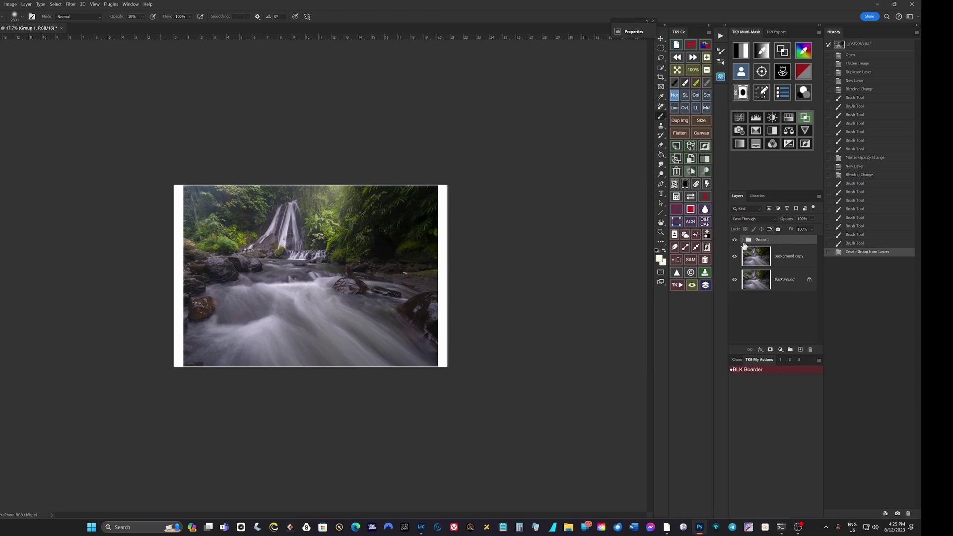
{"action": "left_click", "coordinate": [744, 241]}
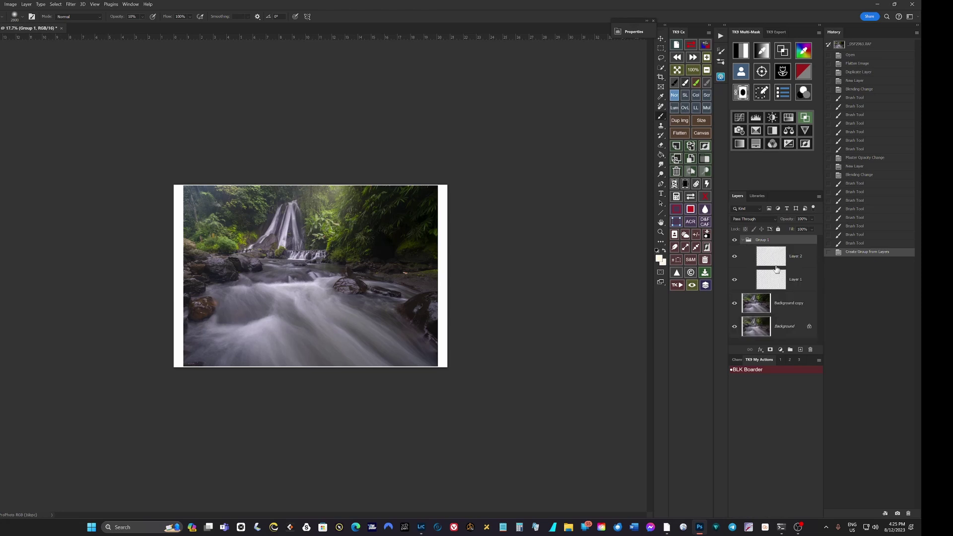
{"action": "left_click", "coordinate": [743, 241]}
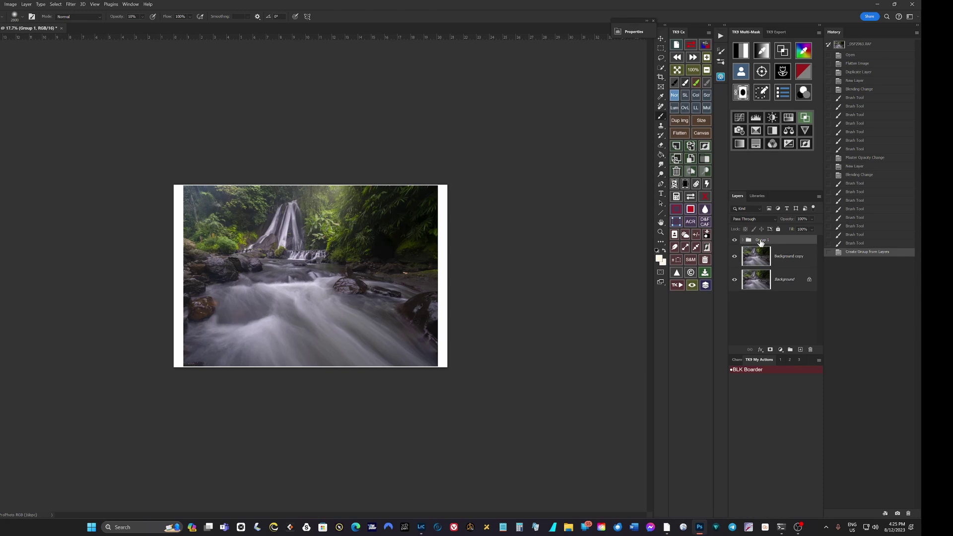
Add a white layer mask to the group holding the light layers.
{"action": "scroll", "coordinate": [277, 132], "scroll_direction": "up", "scroll_amount": 3}
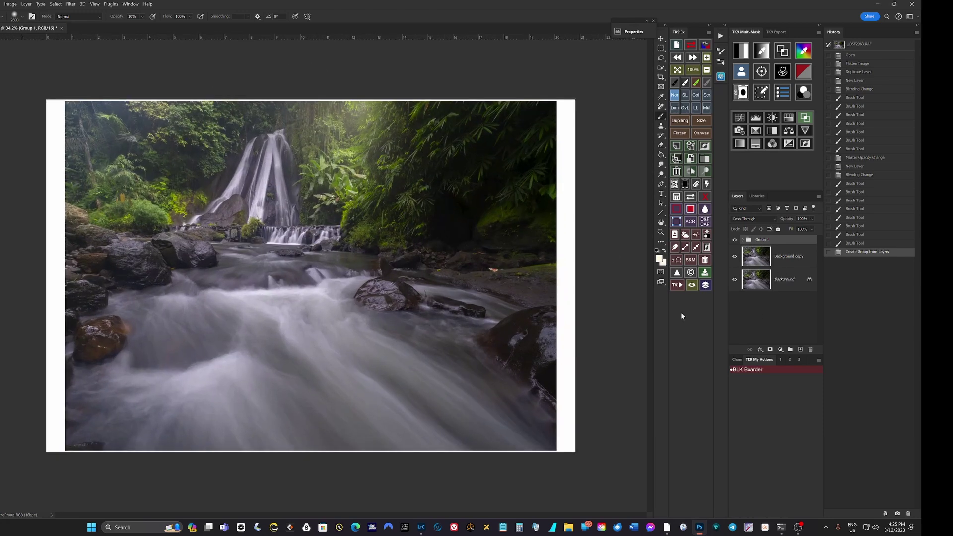
{"action": "left_click", "coordinate": [662, 222]}
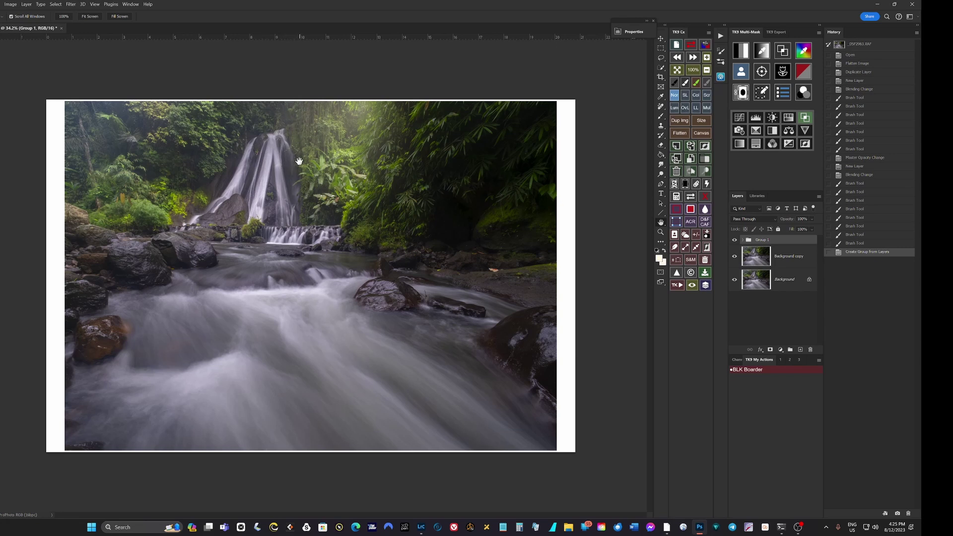
{"action": "left_click", "coordinate": [770, 350]}
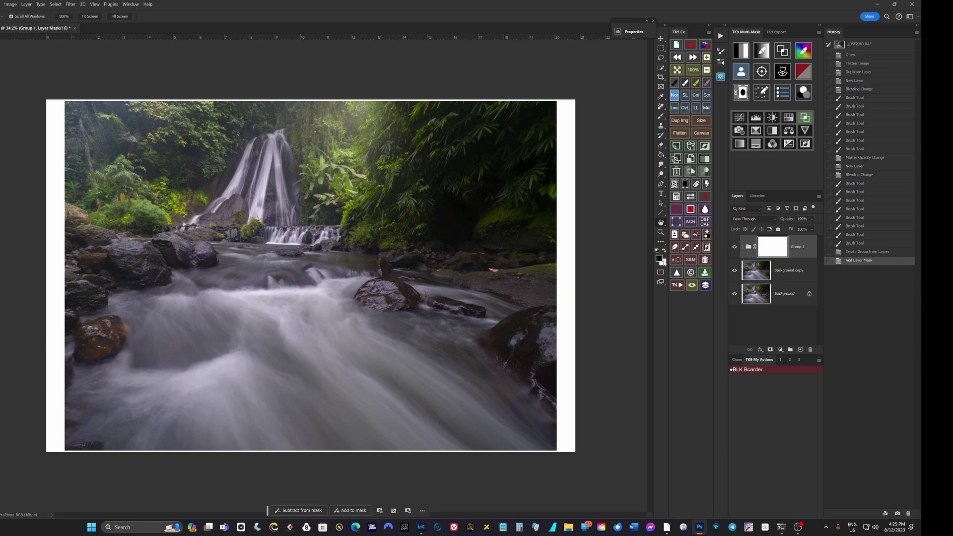
Paint black on the group's mask over the waterfall and the foliage just above it with a smaller brush at 50% opacity.
{"action": "left_click", "coordinate": [662, 118]}
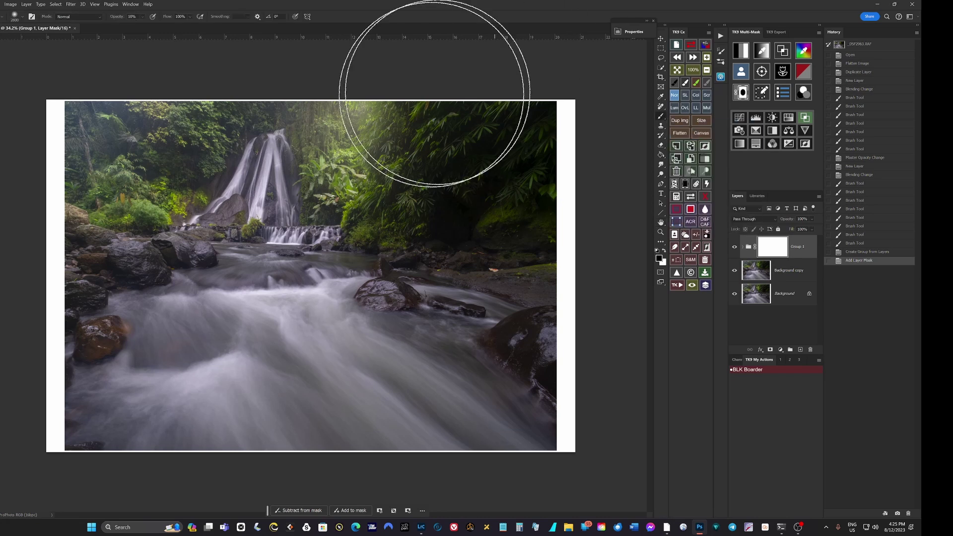
{"action": "key", "text": "bracketleft"}
{"action": "key", "text": "bracketleft"}
{"action": "key", "text": "bracketleft"}
{"action": "key", "text": "bracketleft"}
{"action": "key", "text": "bracketleft"}
{"action": "key", "text": "bracketleft"}
{"action": "key", "text": "bracketleft"}
{"action": "key", "text": "bracketleft"}
{"action": "key", "text": "bracketleft"}
{"action": "key", "text": "bracketleft"}
{"action": "key", "text": "bracketleft"}
{"action": "key", "text": "bracketleft"}
{"action": "key", "text": "bracketleft"}
{"action": "key", "text": "bracketleft"}
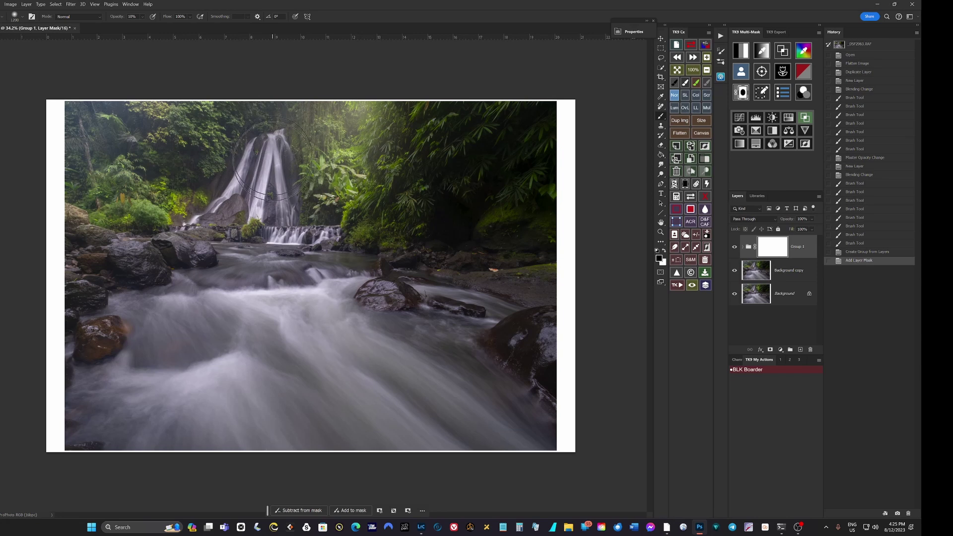
{"action": "key", "text": "bracketleft"}
{"action": "key", "text": "bracketleft"}
{"action": "scroll", "coordinate": [313, 278], "scroll_direction": "up", "scroll_amount": 2}
{"action": "key", "text": "bracketleft"}
{"action": "key", "text": "bracketleft"}
{"action": "key", "text": "bracketleft"}
{"action": "key", "text": "bracketleft"}
{"action": "key", "text": "bracketleft"}
{"action": "key", "text": "bracketleft"}
{"action": "key", "text": "bracketleft"}
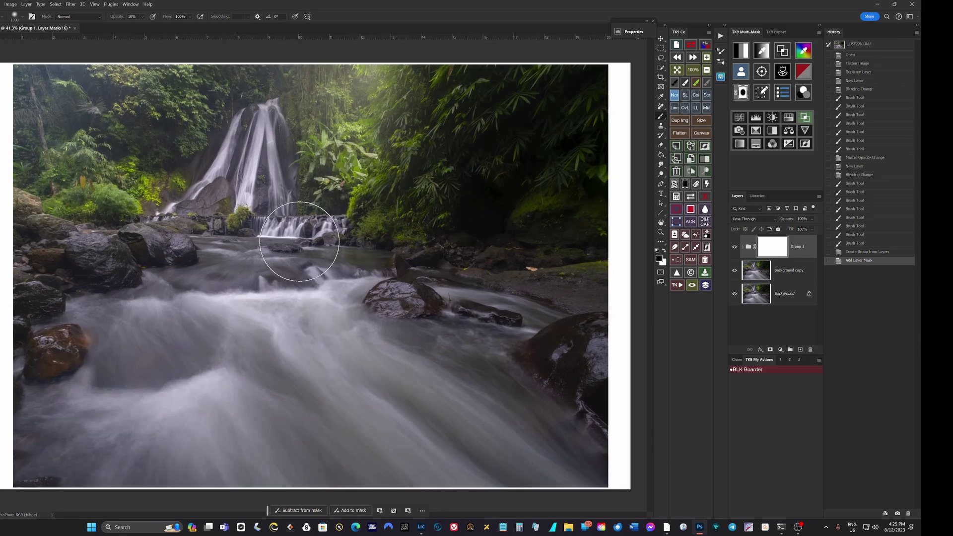
{"action": "key", "text": "5"}
{"action": "left_click_drag", "start_coordinate": [271, 106], "coordinate": [228, 149]}
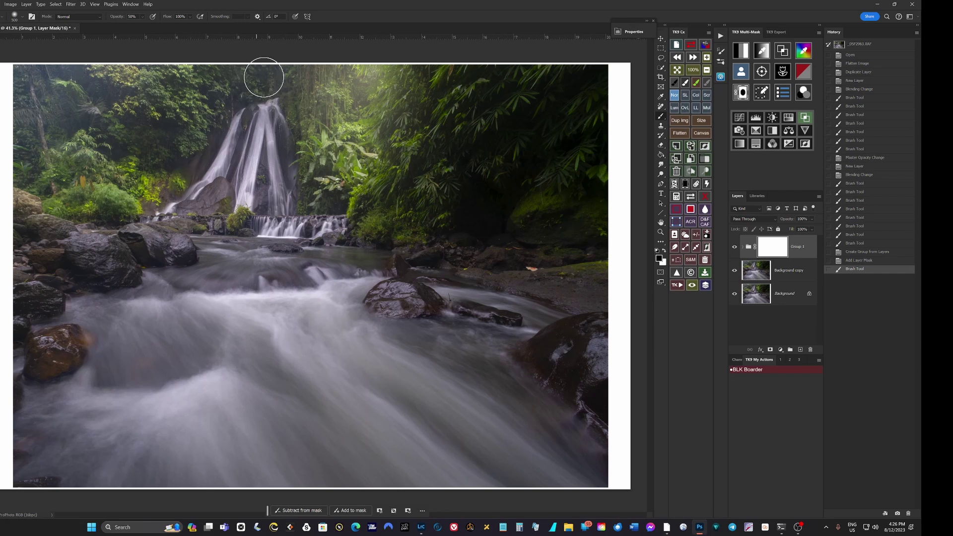
{"action": "left_click_drag", "start_coordinate": [255, 81], "coordinate": [383, 102]}
{"action": "left_click", "coordinate": [278, 81]}
{"action": "left_click_drag", "start_coordinate": [277, 81], "coordinate": [265, 159]}
{"action": "left_click", "coordinate": [263, 189]}
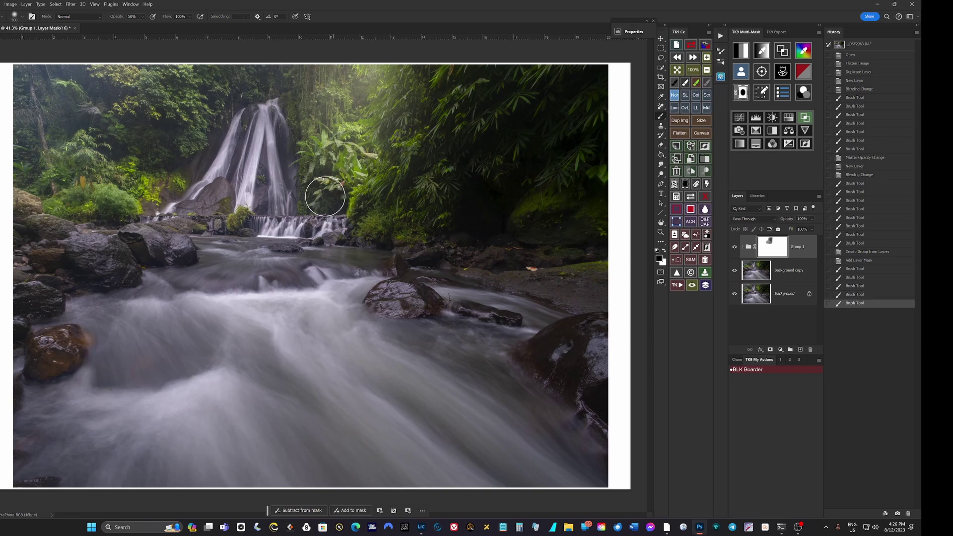
Paint more black on the group's mask over the upper waterfall and the foliage above it at 50% brush opacity.
{"action": "mouse_move", "coordinate": [266, 124]}
{"action": "left_mouse_down"}
{"action": "mouse_move", "coordinate": [274, 86]}
{"action": "mouse_move", "coordinate": [254, 118]}
{"action": "mouse_move", "coordinate": [271, 85]}
{"action": "mouse_move", "coordinate": [251, 124]}
{"action": "left_mouse_up"}
{"action": "left_click_drag", "start_coordinate": [268, 124], "coordinate": [286, 130]}
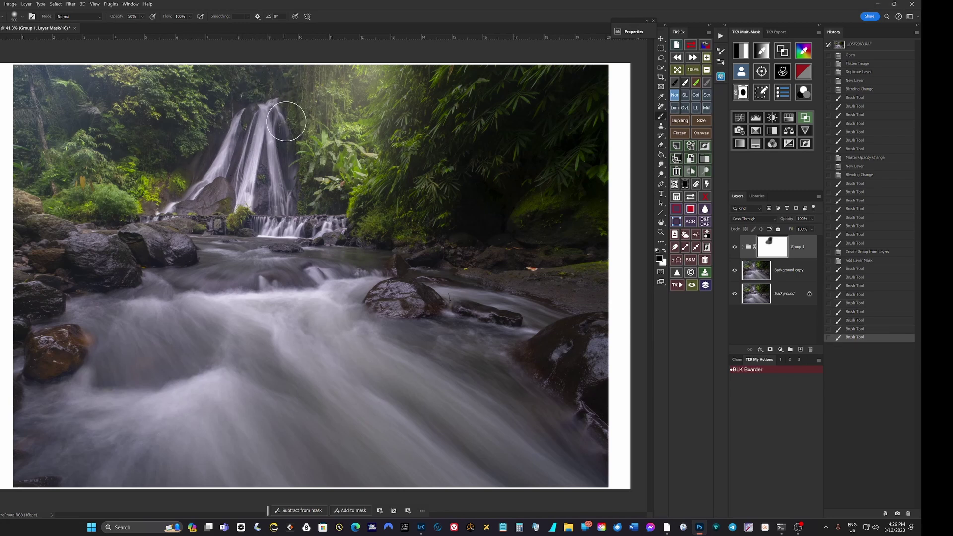
{"action": "left_click_drag", "start_coordinate": [251, 96], "coordinate": [260, 81]}
{"action": "scroll", "coordinate": [459, 218], "scroll_direction": "down", "scroll_amount": 3}
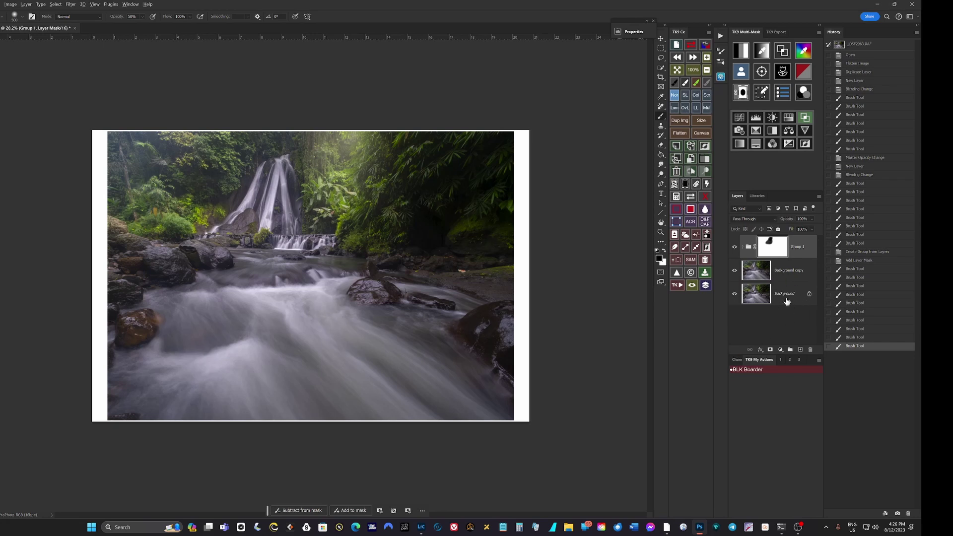
Compare the edited photo with the original by repeatedly hiding and showing every layer above the Background.
{"action": "left_click", "coordinate": [734, 295], "text": "alt"}
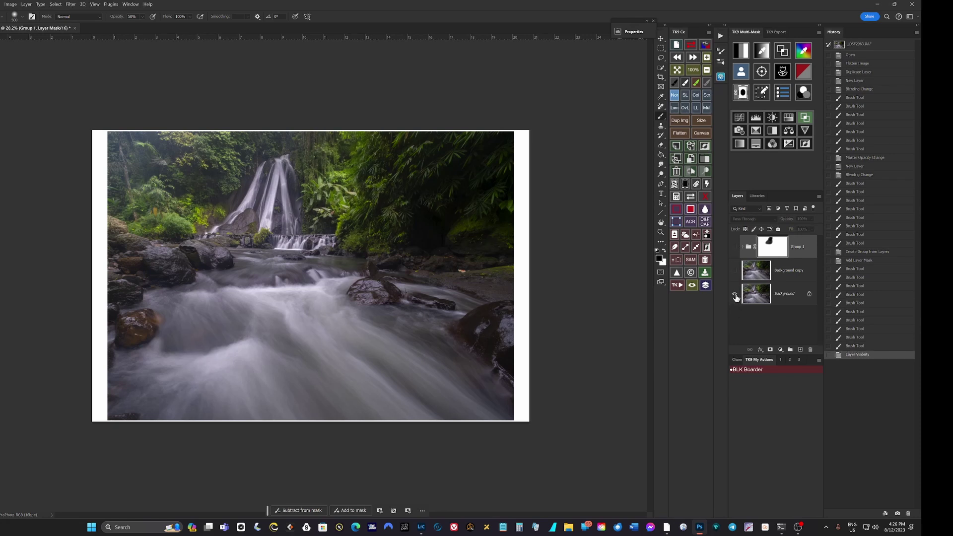
{"action": "left_click", "coordinate": [735, 294], "text": "alt"}
{"action": "left_click", "coordinate": [734, 295], "text": "alt"}
{"action": "left_click", "coordinate": [735, 295], "text": "alt"}
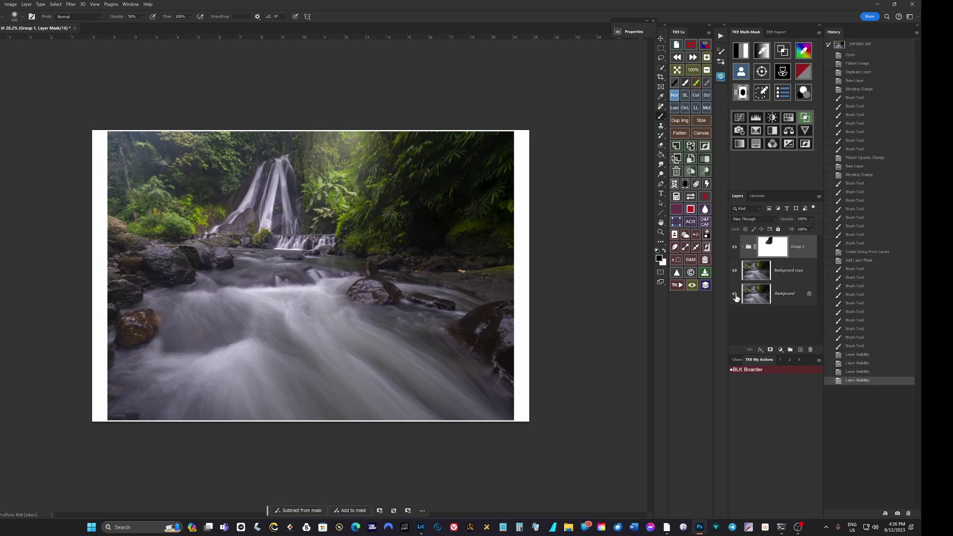
{"action": "left_click", "coordinate": [734, 295], "text": "alt"}
{"action": "left_click", "coordinate": [735, 295], "text": "alt"}
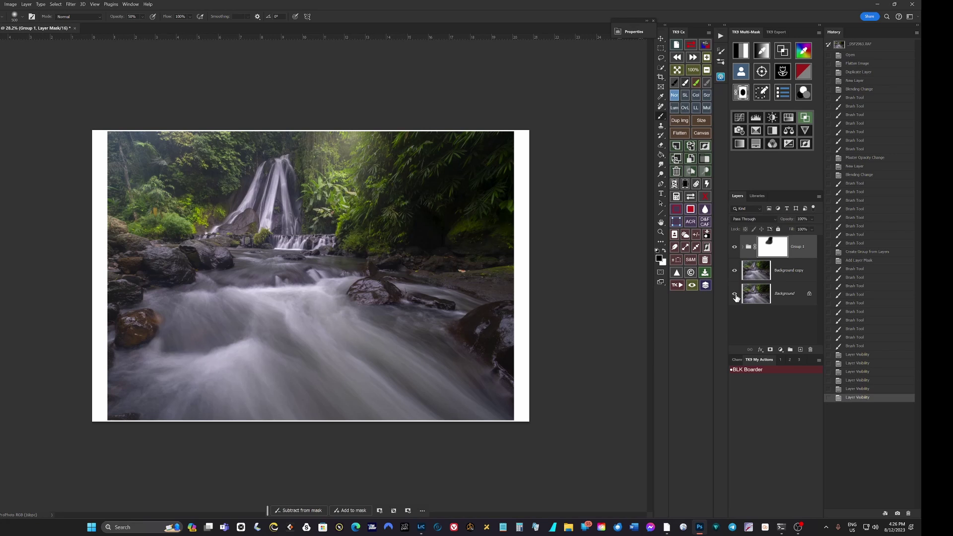
{"action": "left_click", "coordinate": [735, 295], "text": "alt"}
{"action": "left_click", "coordinate": [735, 294], "text": "alt"}
{"action": "scroll", "coordinate": [576, 311], "scroll_direction": "down", "scroll_amount": 1}
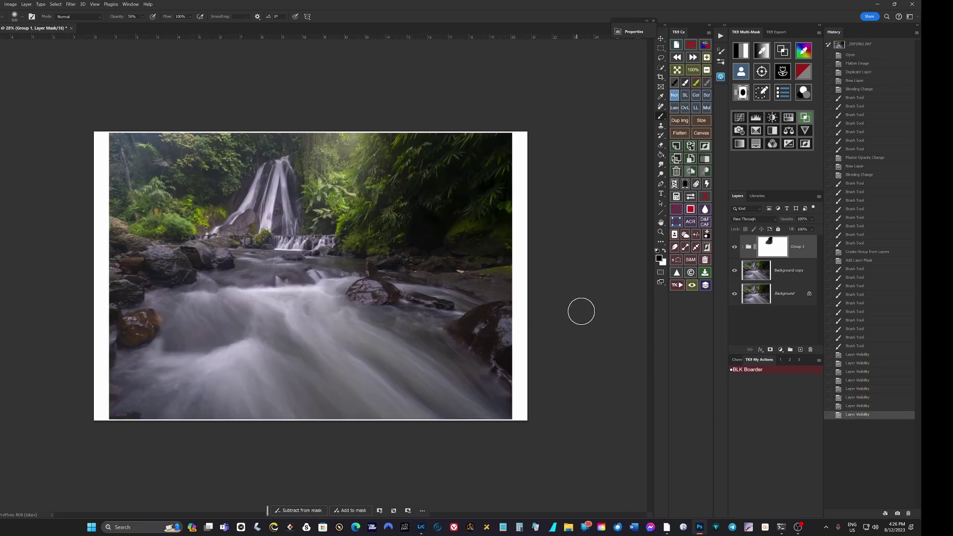
{"action": "scroll", "coordinate": [577, 311], "scroll_direction": "up", "scroll_amount": 1}
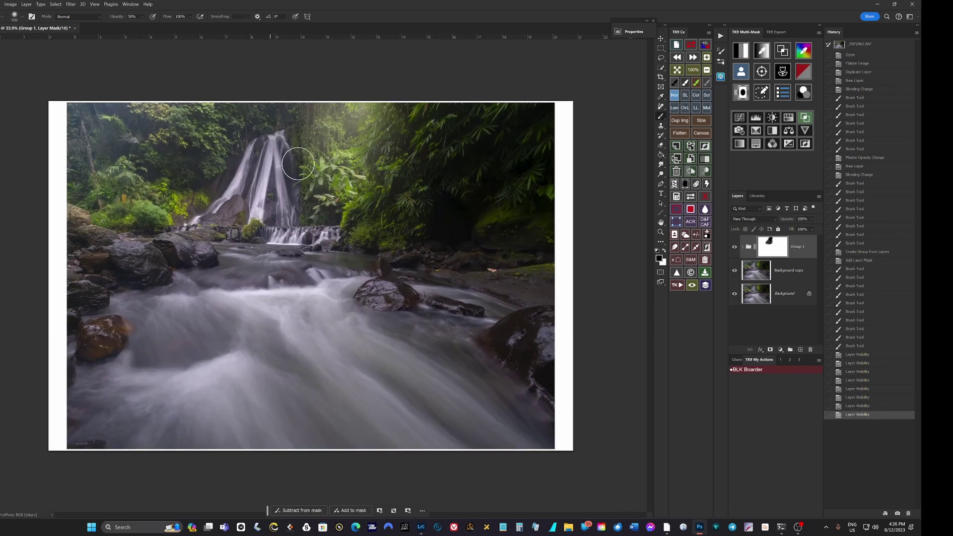
{"action": "scroll", "coordinate": [310, 276], "scroll_direction": "down", "scroll_amount": 2}
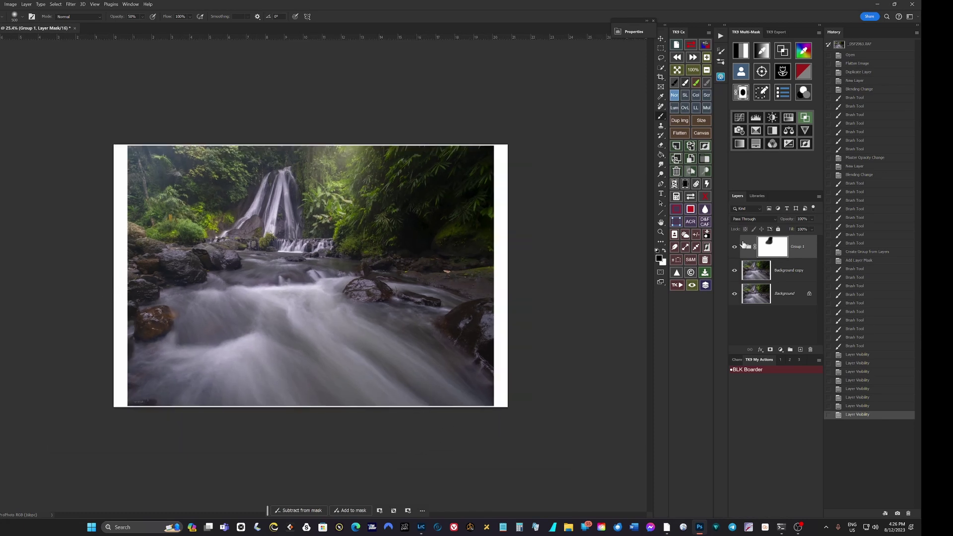
Stamp all visible layers into a new layer above the masked light group.
{"action": "left_click", "coordinate": [690, 146]}
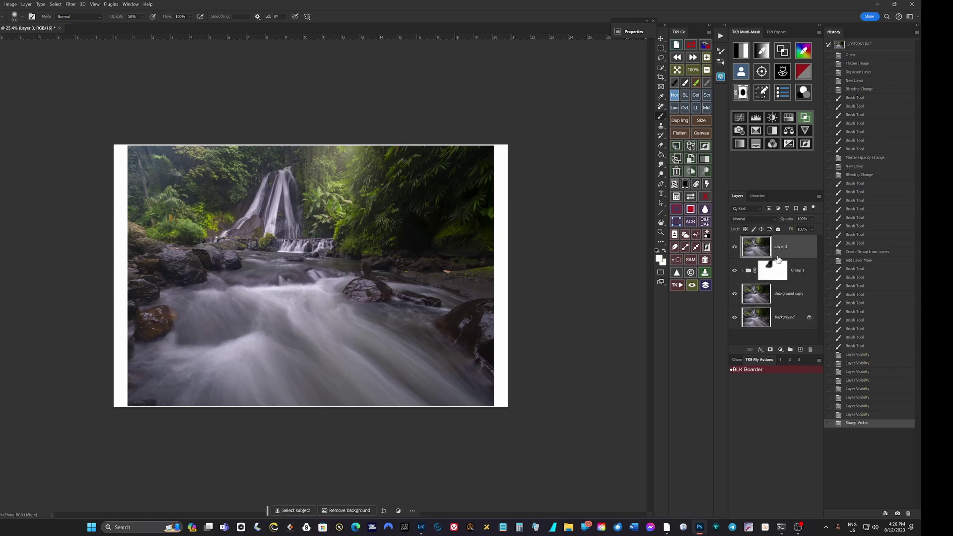
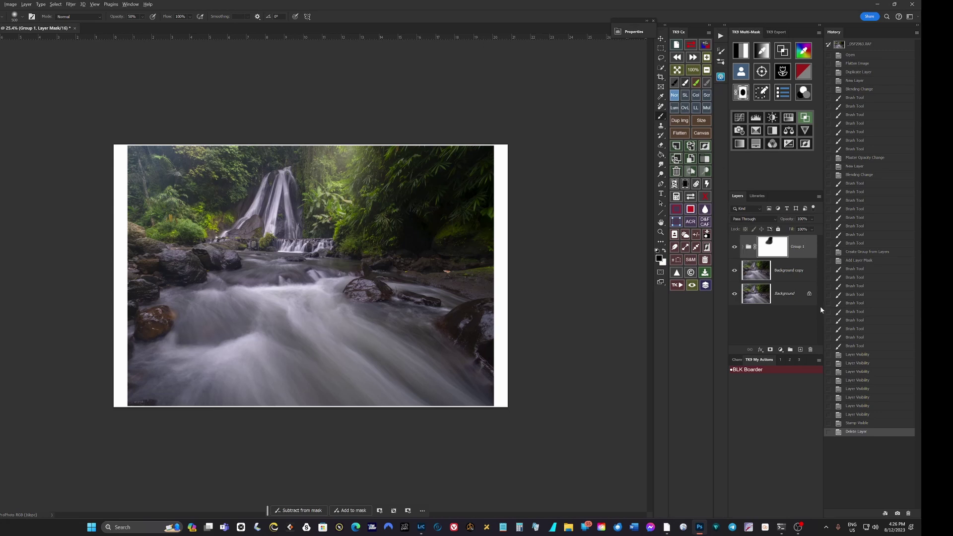
{"action": "key", "text": "ctrl+shift+alt+e"}
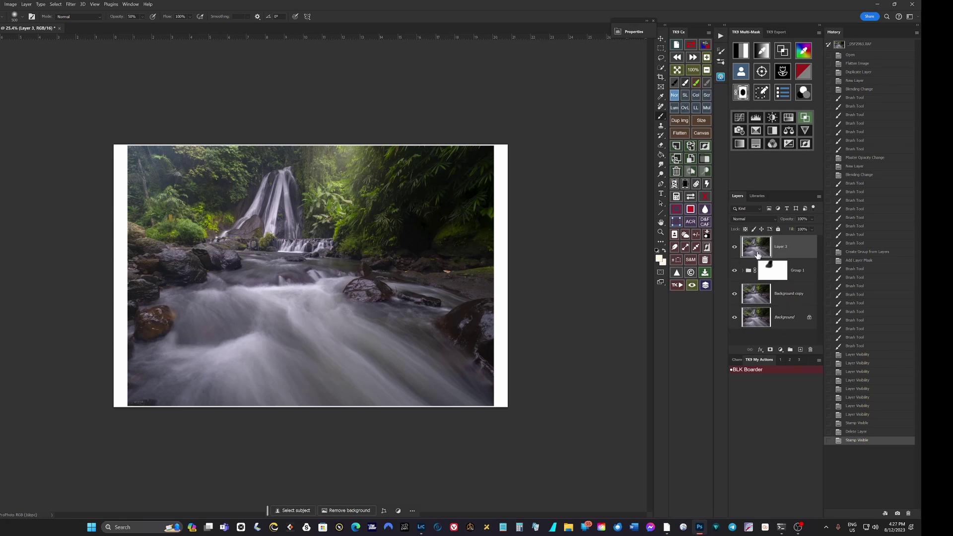
{"action": "scroll", "coordinate": [512, 253], "scroll_direction": "down", "scroll_amount": 1}
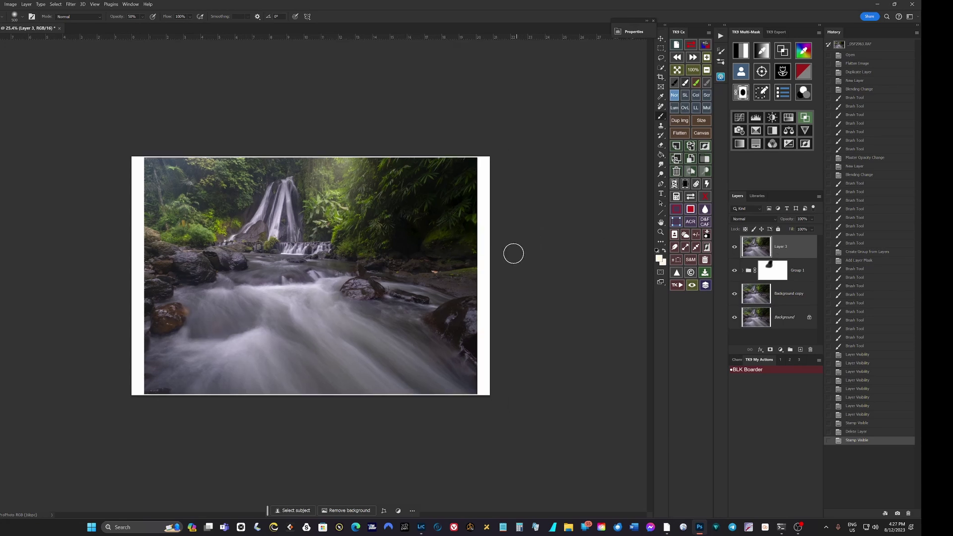
{"action": "scroll", "coordinate": [502, 275], "scroll_direction": "up", "scroll_amount": 2}
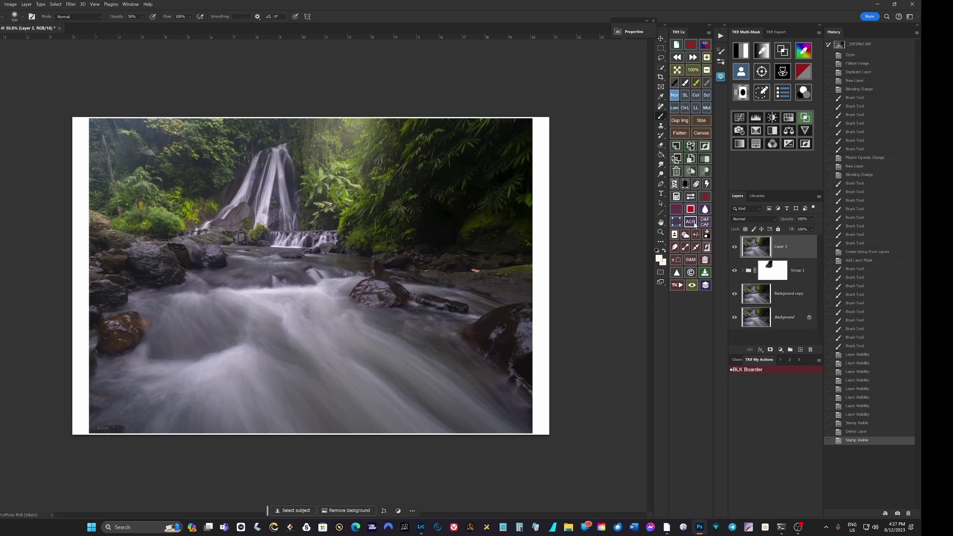
Open the stamped layer in the Camera Raw Filter and start a new brush mask.
{"action": "left_click", "coordinate": [69, 5]}
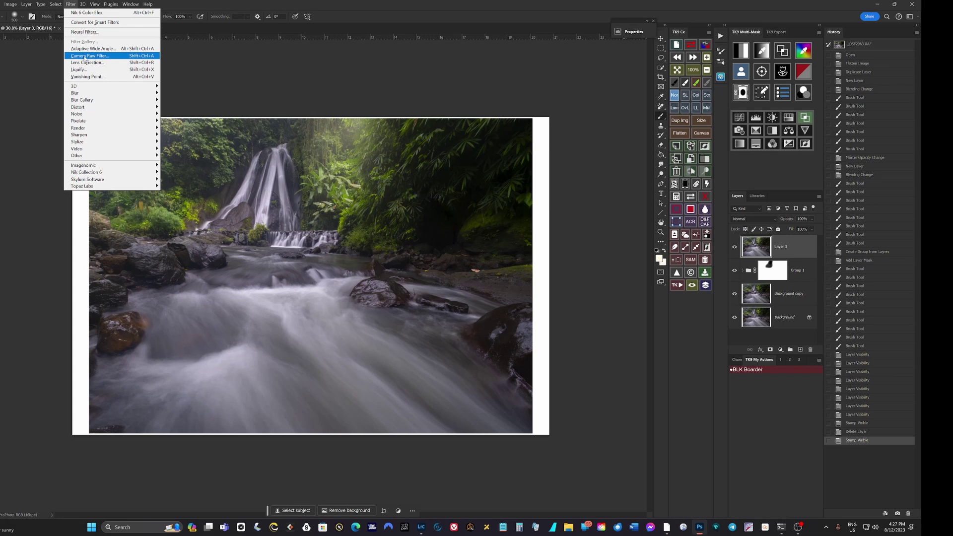
{"action": "key", "text": "Escape"}
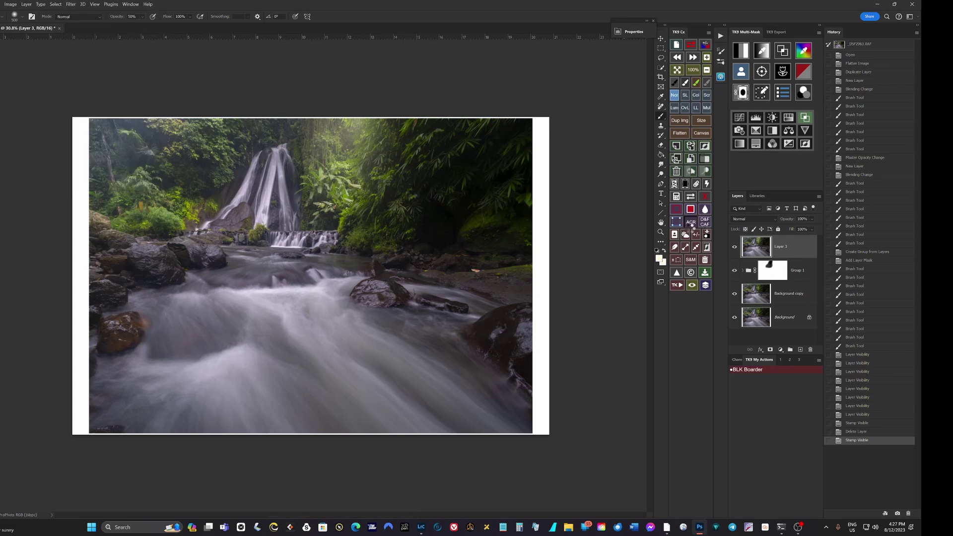
{"action": "left_click", "coordinate": [691, 222]}
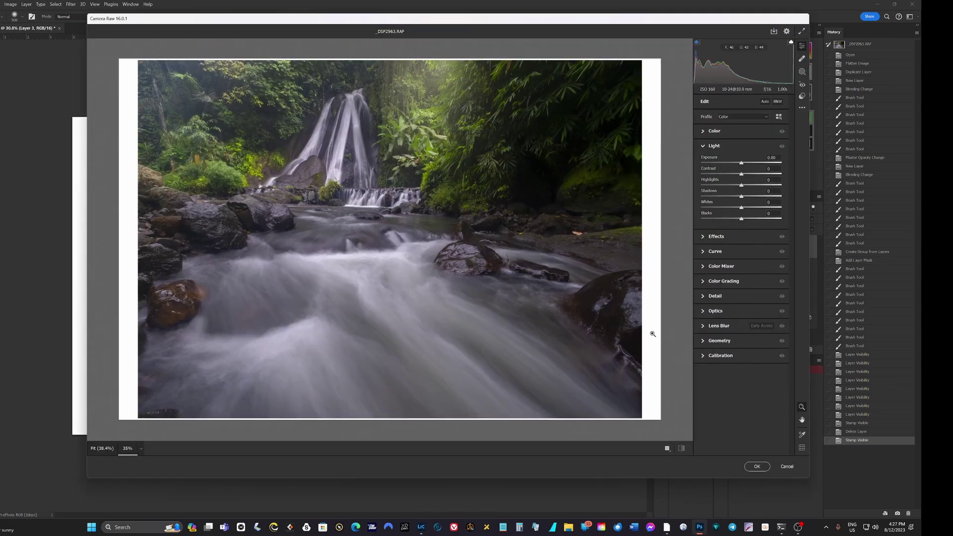
{"action": "key", "text": "shift+w"}
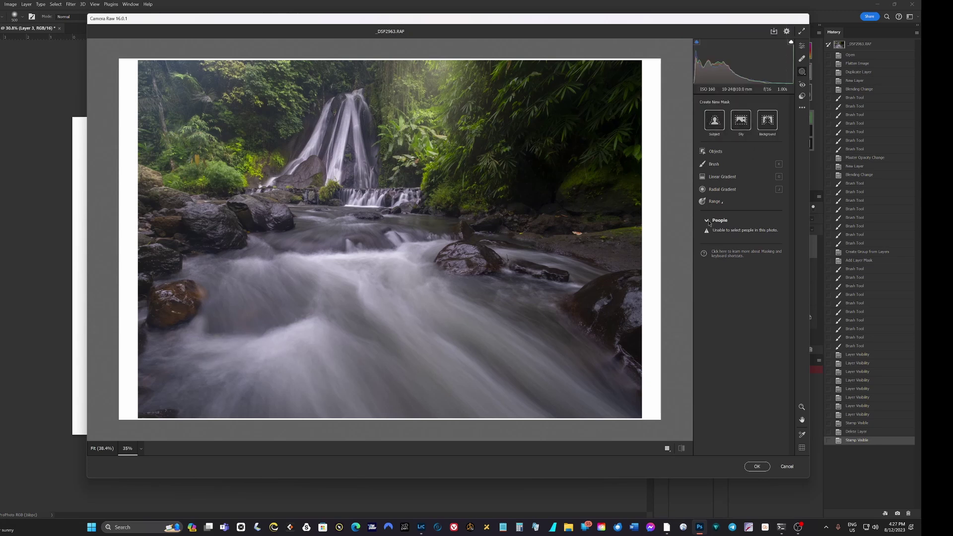
{"action": "key", "text": "ctrl+minus"}
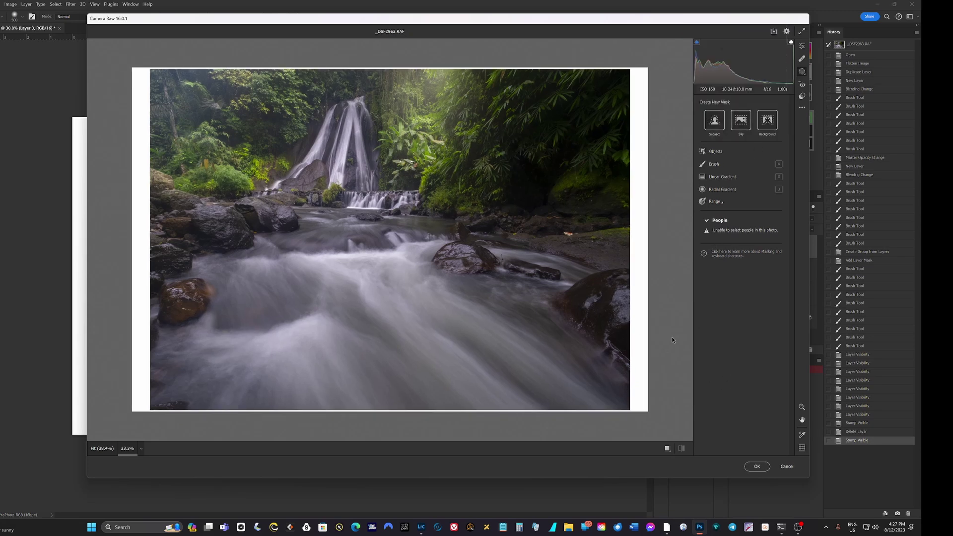
{"action": "left_click", "coordinate": [712, 164]}
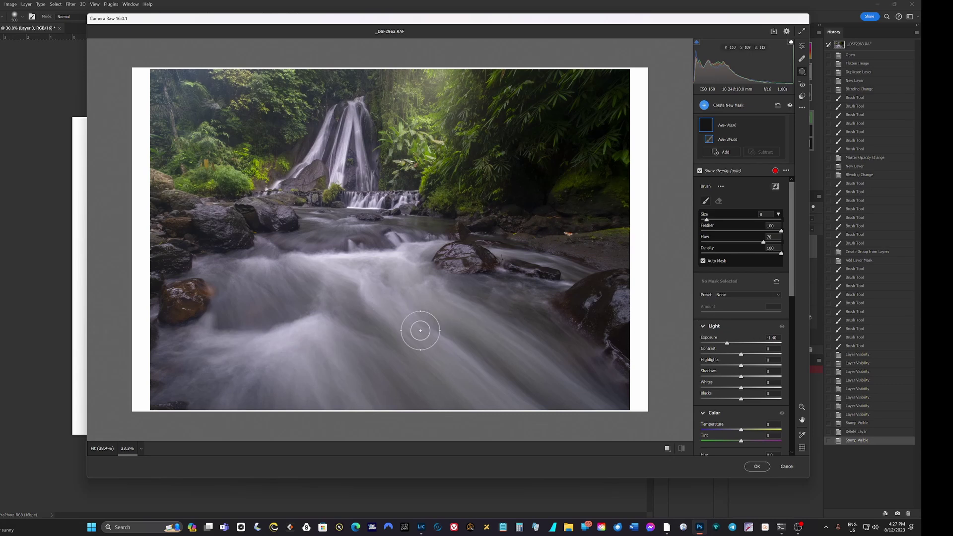
Paint the river foreground darker with the mask brush at size 18, feather 100 and exposure -1.40.
{"action": "key", "text": "bracketright"}
{"action": "key", "text": "bracketright"}
{"action": "key", "text": "bracketright"}
{"action": "key", "text": "bracketright"}
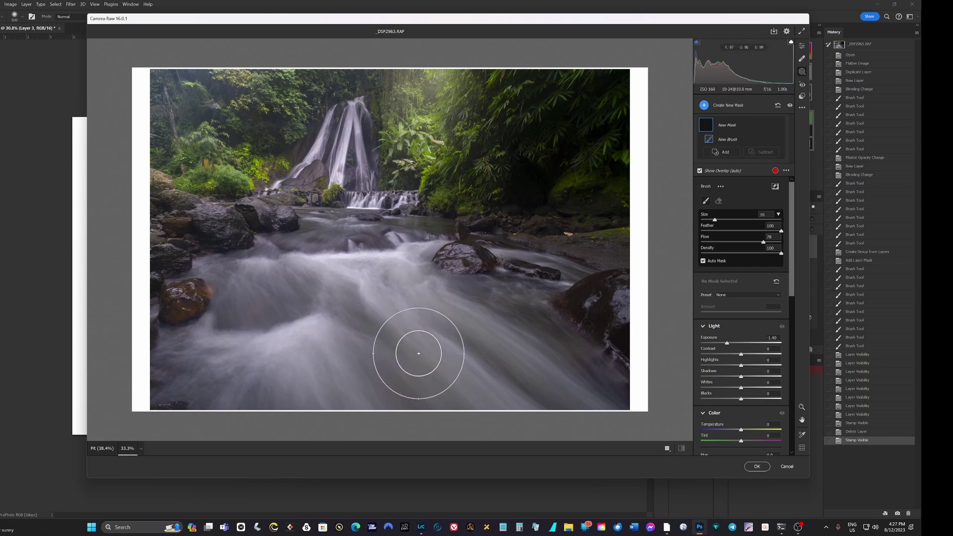
{"action": "key", "text": "bracketright"}
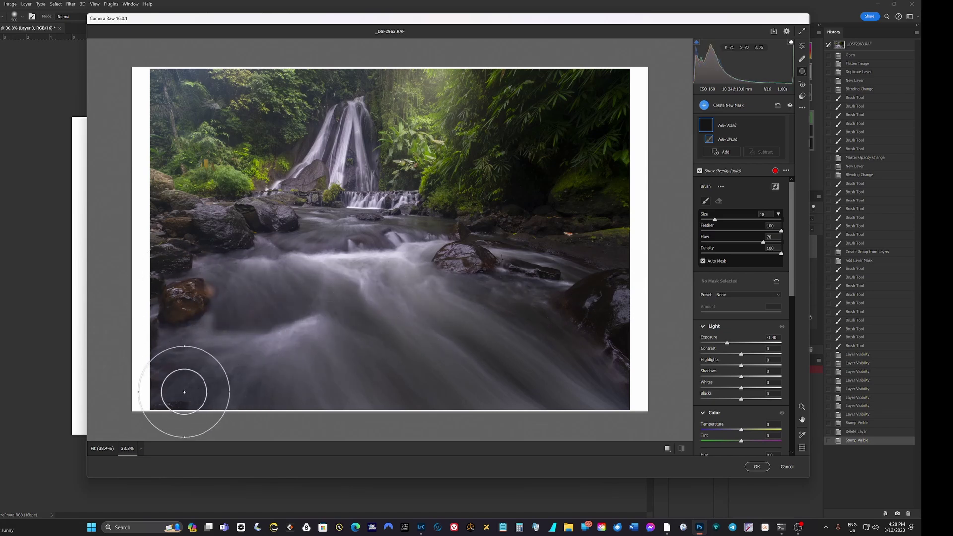
{"action": "mouse_move", "coordinate": [361, 341]}
{"action": "left_mouse_down"}
{"action": "mouse_move", "coordinate": [399, 301]}
{"action": "mouse_move", "coordinate": [440, 282]}
{"action": "left_mouse_up"}
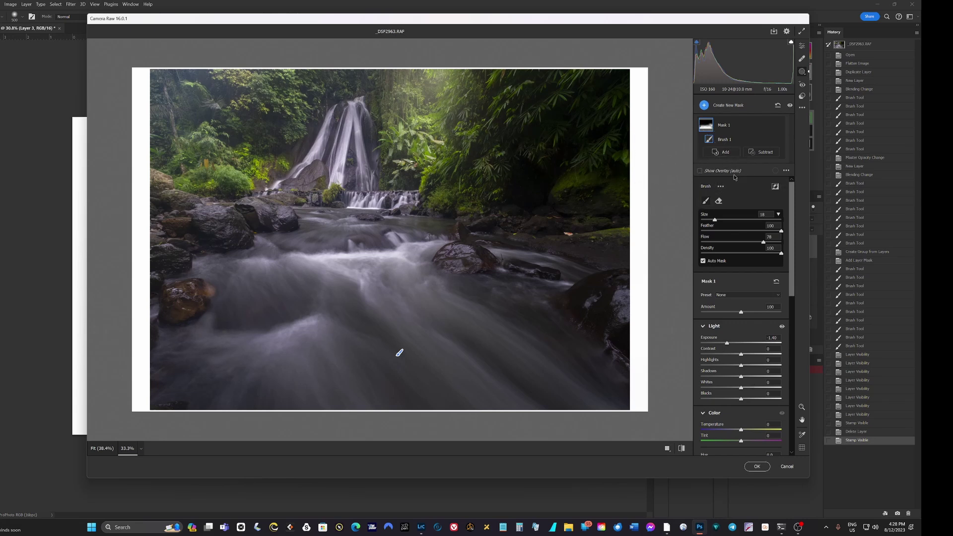
Erase the darkening from the bright water in the middle of the river with the mask eraser at size 4.
{"action": "left_click", "coordinate": [718, 201]}
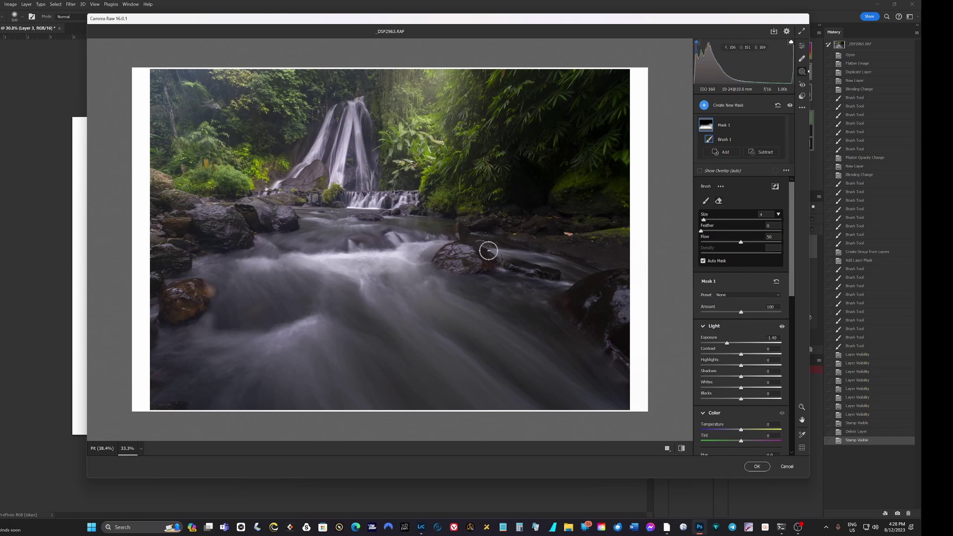
{"action": "left_click", "coordinate": [705, 201]}
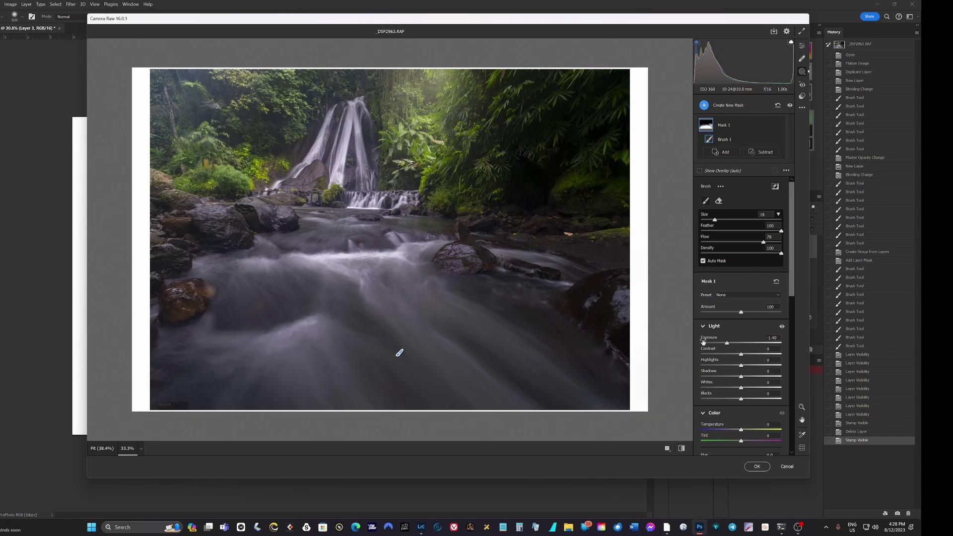
{"action": "key", "text": "bracketleft"}
{"action": "key", "text": "bracketleft"}
{"action": "key", "text": "bracketleft"}
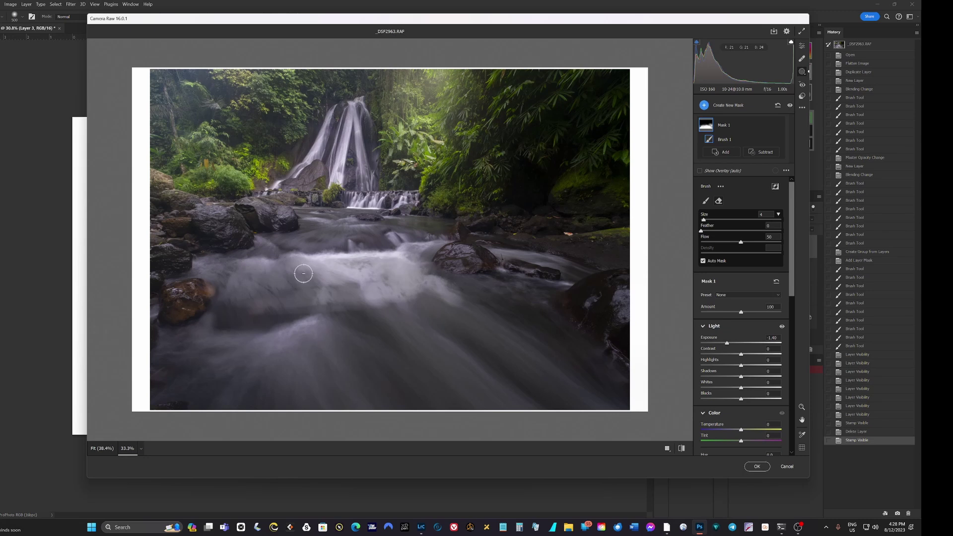
Erase the rest of the darkening across the river foreground with the mask eraser enlarged to size 14.
{"action": "key", "text": "bracketright"}
{"action": "key", "text": "bracketright"}
{"action": "key", "text": "bracketright"}
{"action": "key", "text": "bracketright"}
{"action": "key", "text": "bracketright"}
{"action": "key", "text": "bracketright"}
{"action": "key", "text": "bracketright"}
{"action": "key", "text": "bracketright"}
{"action": "key", "text": "bracketright"}
{"action": "key", "text": "bracketright"}
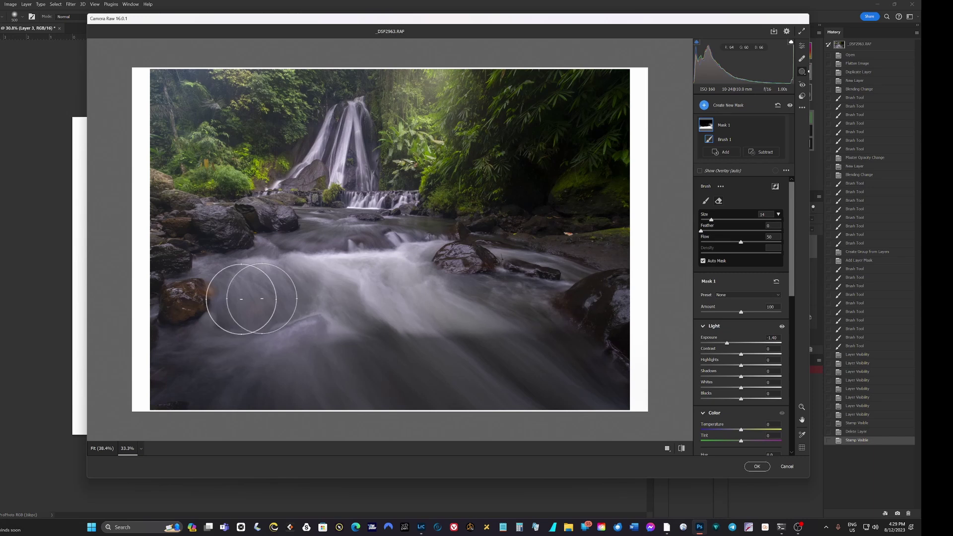
{"action": "mouse_move", "coordinate": [196, 297]}
{"action": "left_mouse_down"}
{"action": "mouse_move", "coordinate": [290, 312]}
{"action": "mouse_move", "coordinate": [327, 305]}
{"action": "mouse_move", "coordinate": [211, 349]}
{"action": "mouse_move", "coordinate": [481, 345]}
{"action": "mouse_move", "coordinate": [201, 359]}
{"action": "mouse_move", "coordinate": [502, 376]}
{"action": "left_mouse_up"}
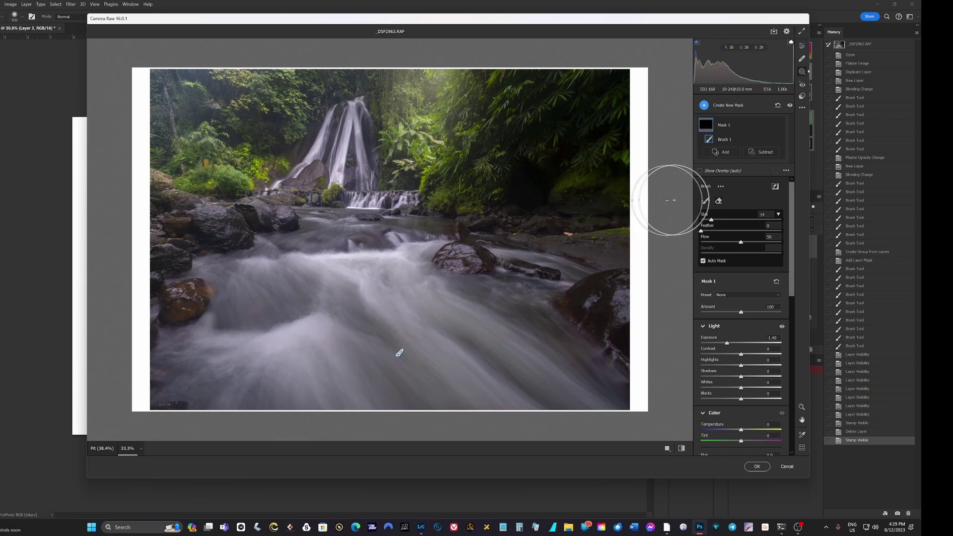
Set the mask's exposure to -0.85 and paint the lower river darker with a size 22 brush at feather 100.
{"action": "left_click", "coordinate": [706, 201]}
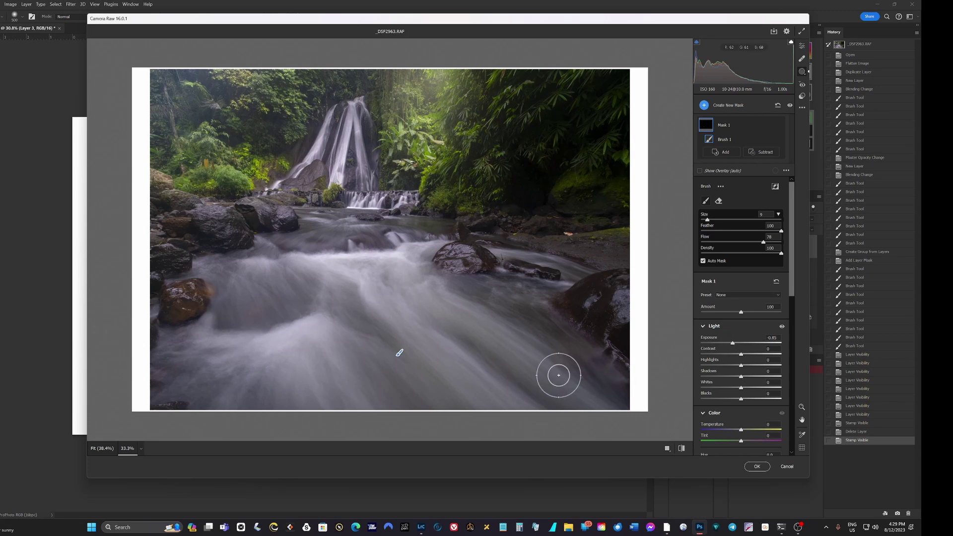
{"action": "key", "text": "bracketright"}
{"action": "key", "text": "bracketright"}
{"action": "key", "text": "bracketright"}
{"action": "key", "text": "bracketright"}
{"action": "key", "text": "bracketright"}
{"action": "key", "text": "bracketright"}
{"action": "key", "text": "bracketright"}
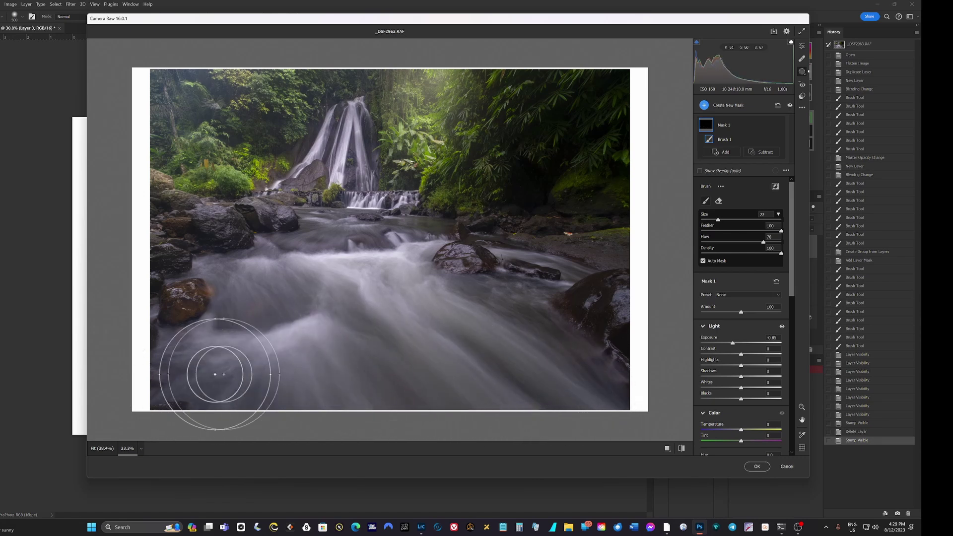
{"action": "mouse_move", "coordinate": [295, 347]}
{"action": "left_mouse_down"}
{"action": "mouse_move", "coordinate": [167, 365]}
{"action": "mouse_move", "coordinate": [234, 358]}
{"action": "mouse_move", "coordinate": [214, 366]}
{"action": "mouse_move", "coordinate": [347, 374]}
{"action": "left_mouse_up"}
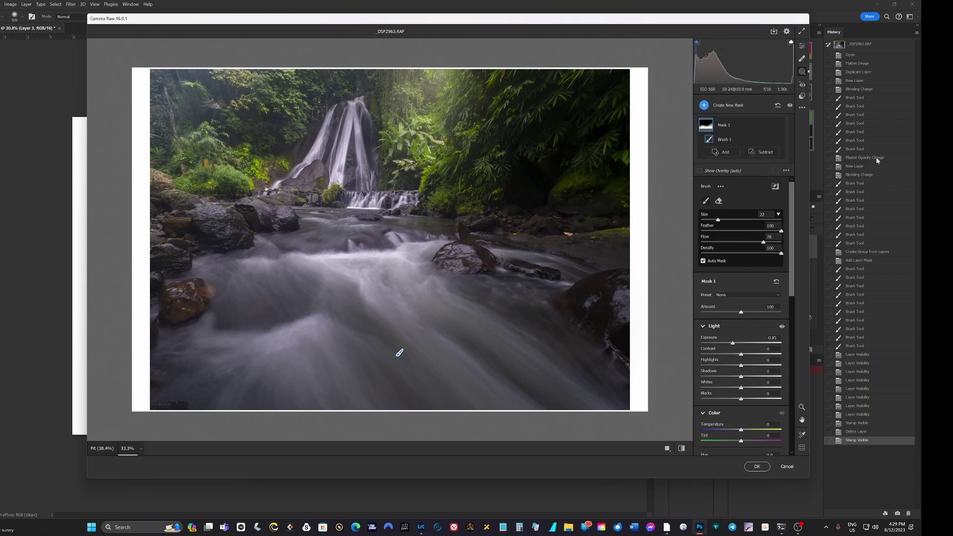
Set the overall exposure to -0.15 in the global light adjustments, fine-tune the highlights, and apply the Camera Raw edits to the layer.
{"action": "left_click", "coordinate": [802, 49]}
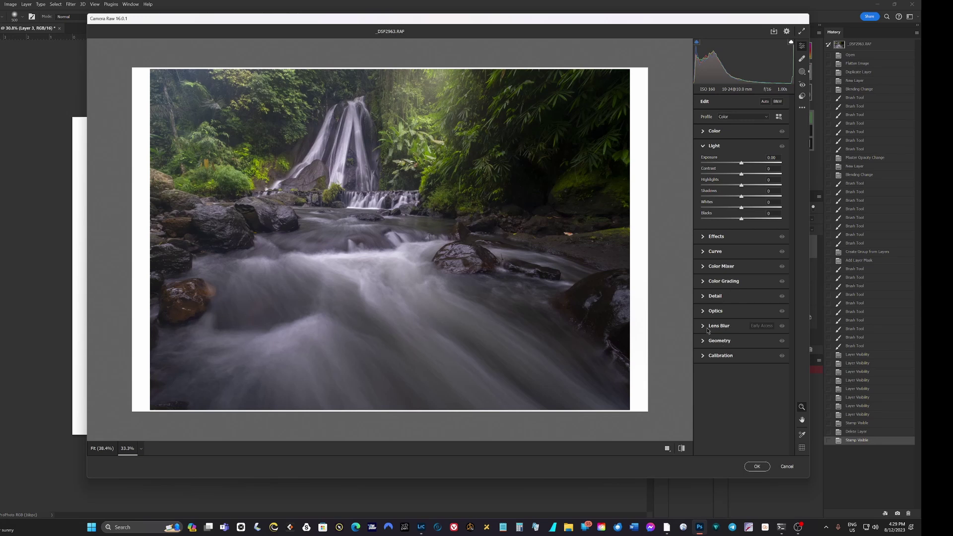
{"action": "left_click", "coordinate": [720, 236]}
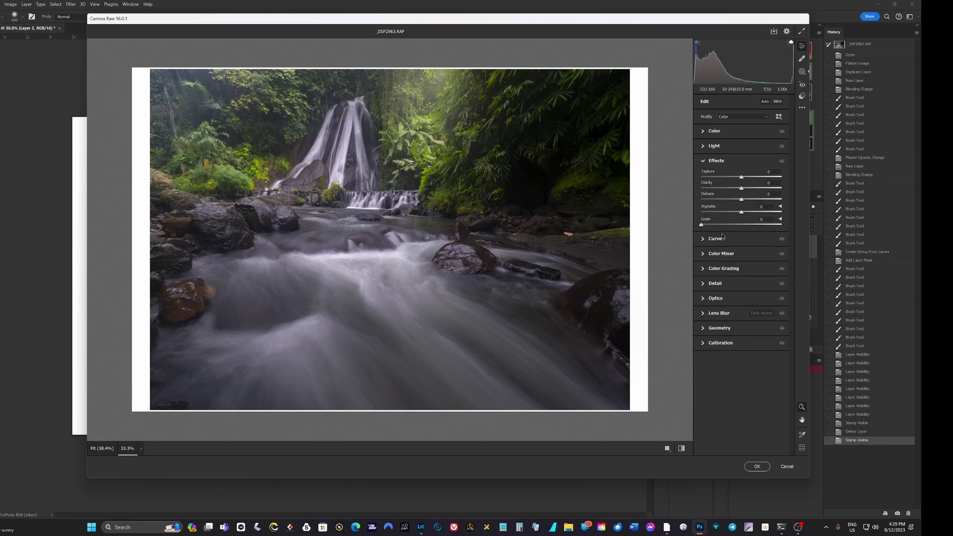
{"action": "left_click", "coordinate": [716, 343]}
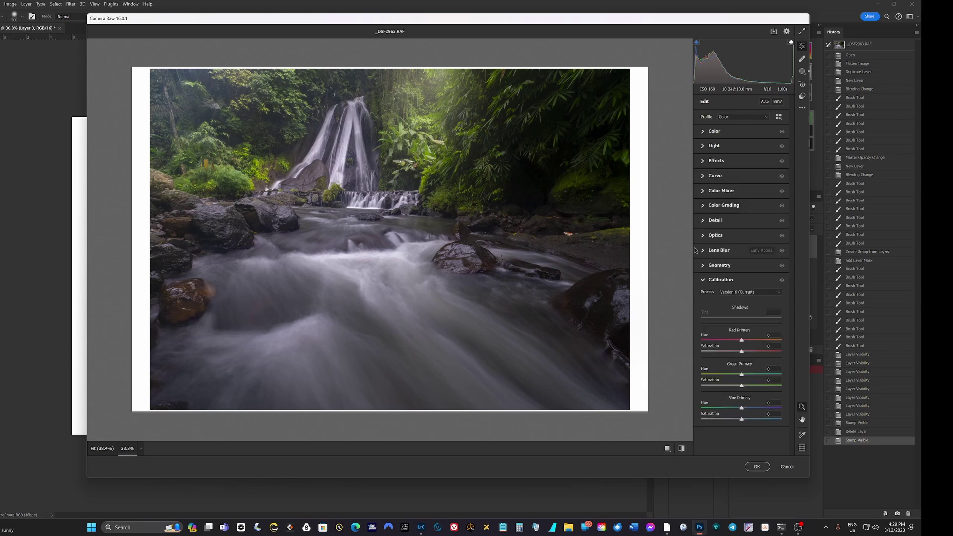
{"action": "left_click", "coordinate": [723, 133]}
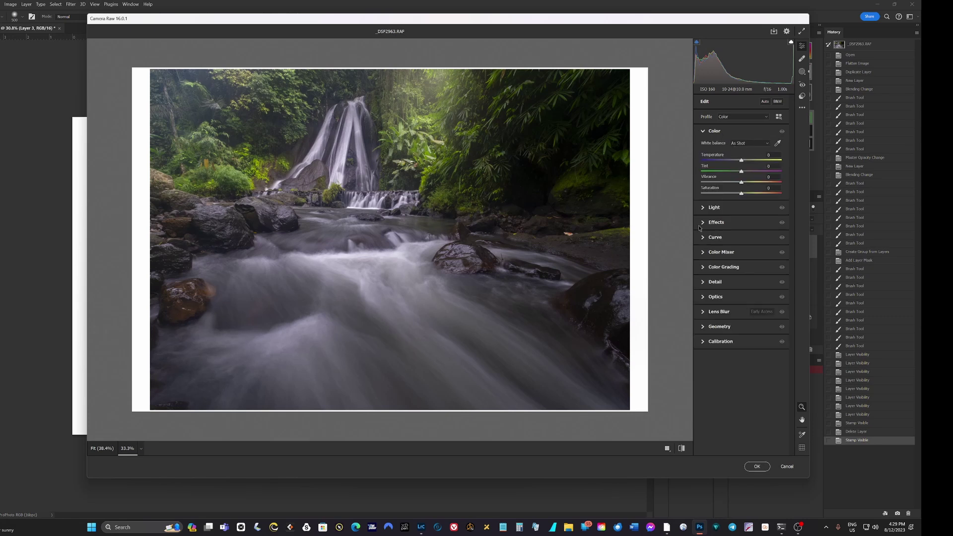
{"action": "left_click", "coordinate": [709, 208]}
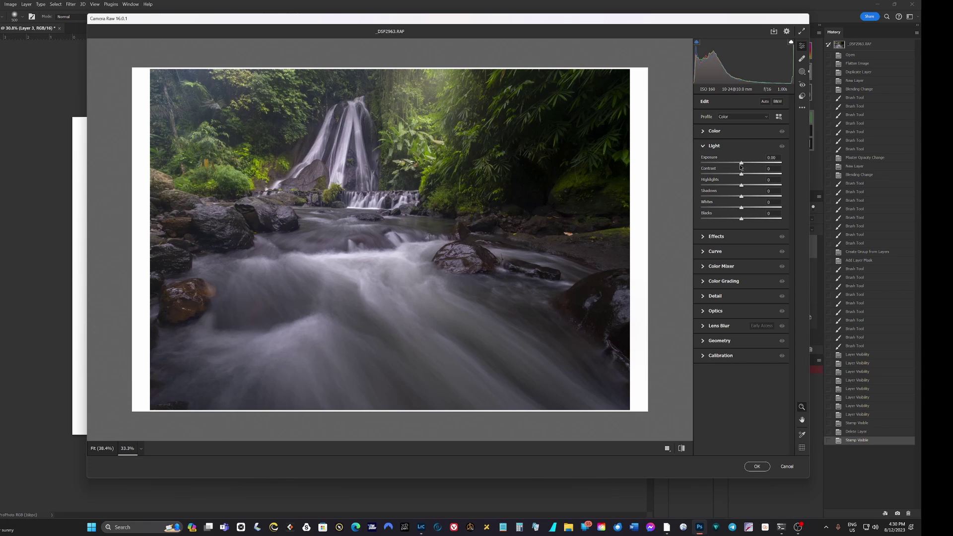
{"action": "left_click_drag", "start_coordinate": [741, 163], "coordinate": [741, 166]}
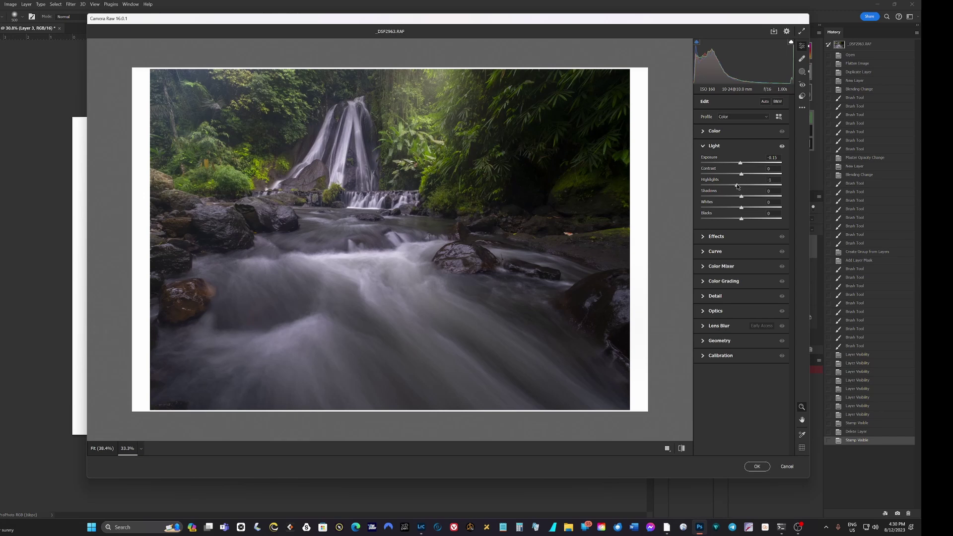
{"action": "left_click_drag", "start_coordinate": [737, 186], "coordinate": [742, 186]}
{"action": "left_click", "coordinate": [758, 465]}
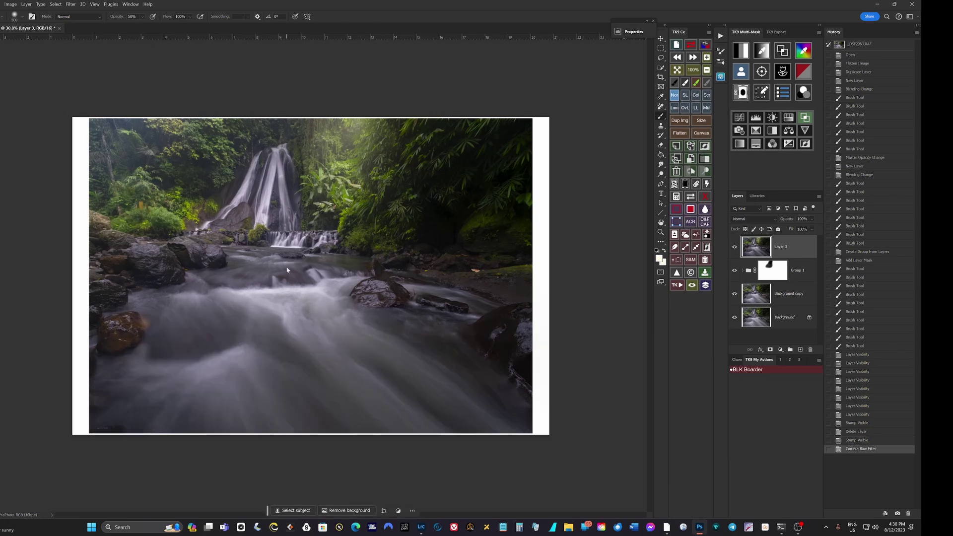
Compare the edited photo with the original by isolating the Background layer and restoring all layers twice.
{"action": "scroll", "coordinate": [286, 264], "scroll_direction": "down", "scroll_amount": 2}
{"action": "scroll", "coordinate": [298, 273], "scroll_direction": "up", "scroll_amount": 3}
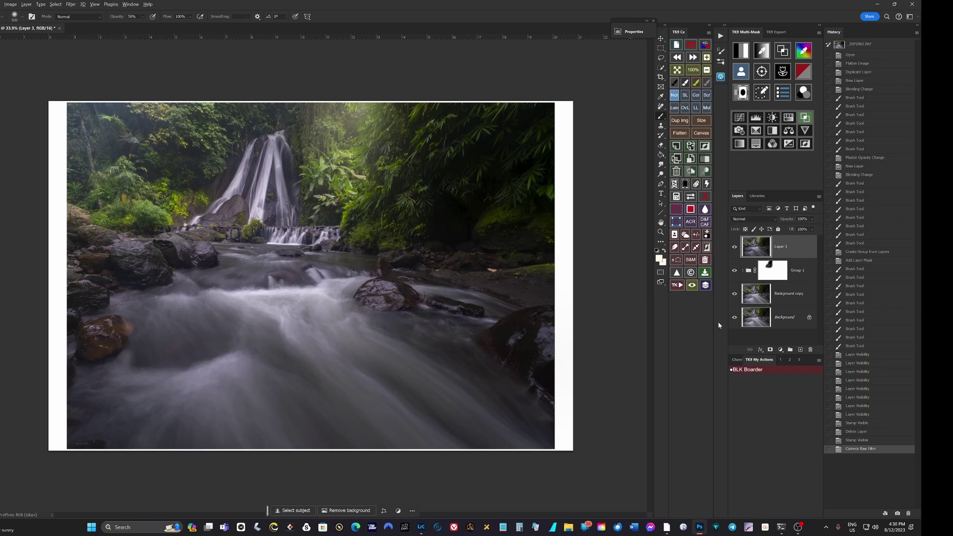
{"action": "left_click", "coordinate": [735, 320], "text": "alt"}
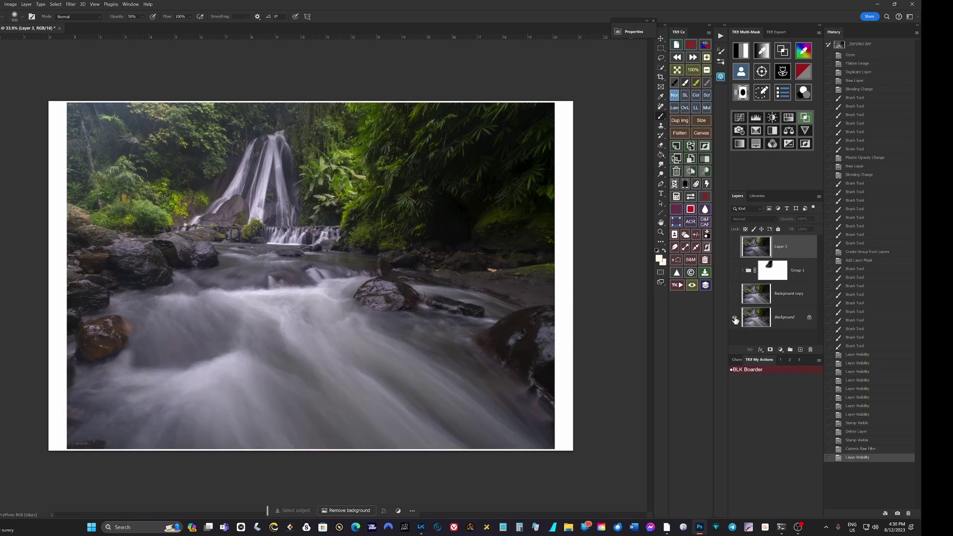
{"action": "left_click", "coordinate": [735, 319], "text": "alt"}
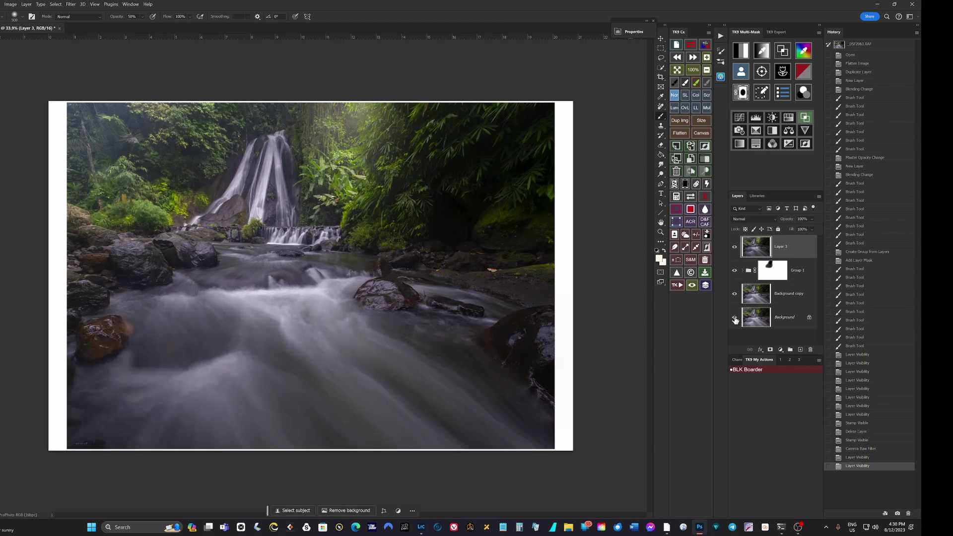
{"action": "left_click", "coordinate": [735, 319], "text": "alt"}
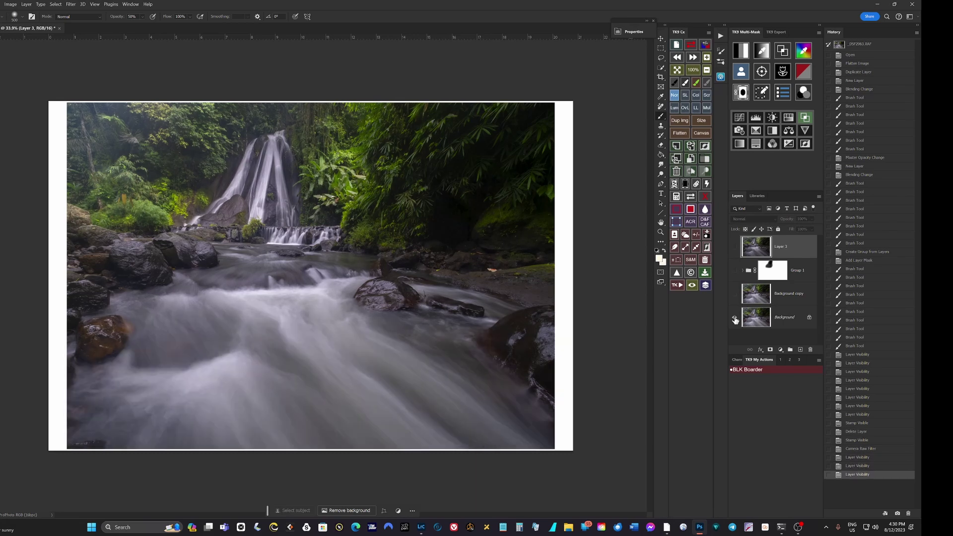
{"action": "left_click", "coordinate": [735, 320], "text": "alt"}
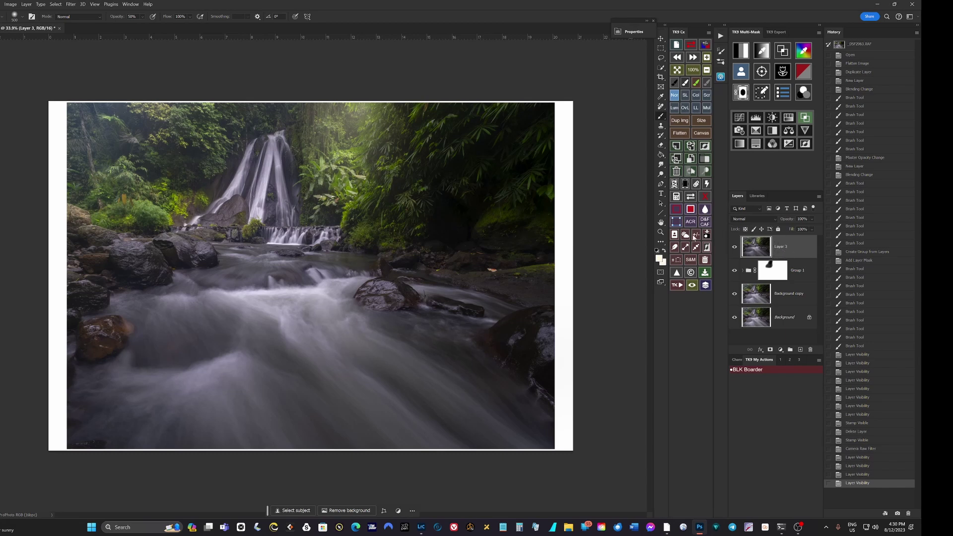
Stamp the visible layers into a new layer and add a Brightness/Contrast adjustment above it with brightness -47.
{"action": "left_click", "coordinate": [690, 146]}
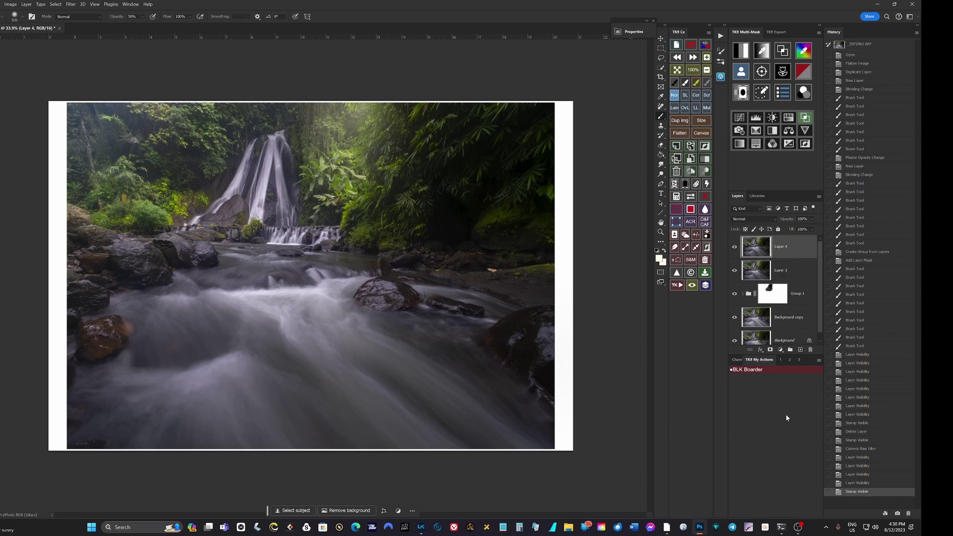
{"action": "left_click", "coordinate": [784, 350]}
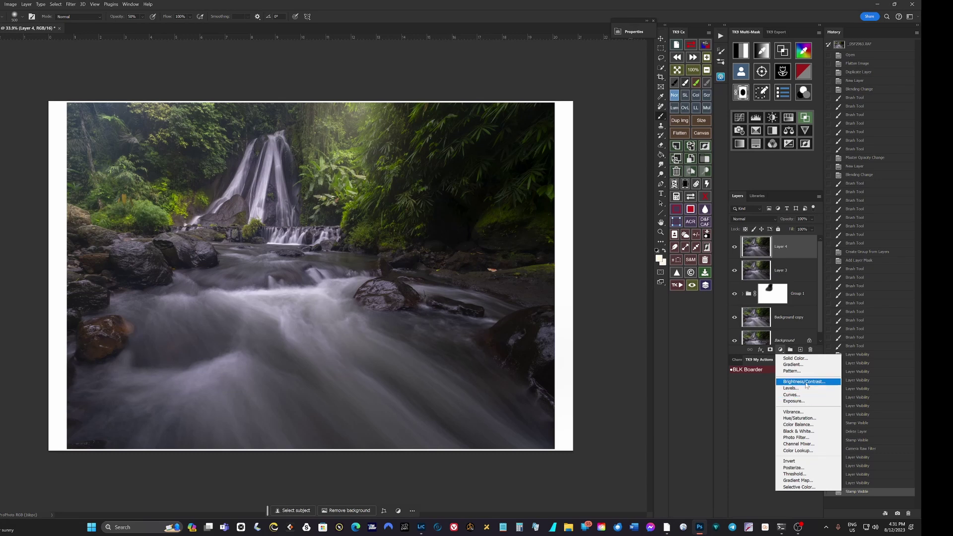
{"action": "left_click", "coordinate": [805, 382]}
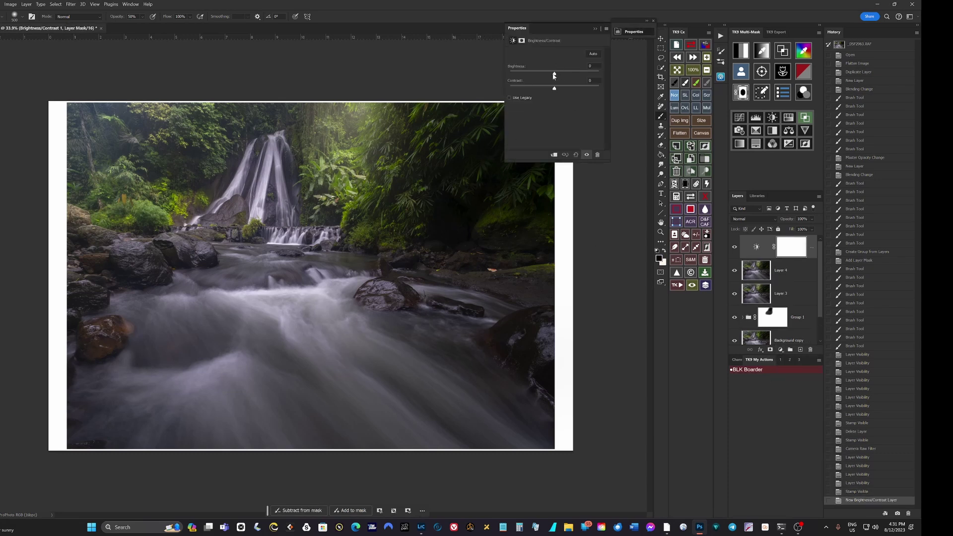
{"action": "mouse_move", "coordinate": [553, 76]}
{"action": "left_mouse_down"}
{"action": "mouse_move", "coordinate": [528, 75]}
{"action": "mouse_move", "coordinate": [541, 73]}
{"action": "left_mouse_up"}
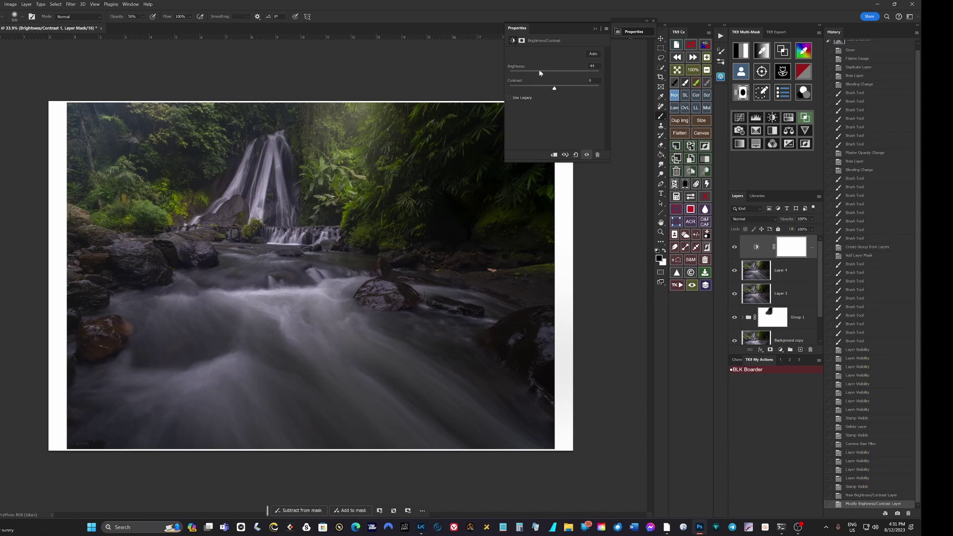
{"action": "left_click_drag", "start_coordinate": [543, 75], "coordinate": [541, 70]}
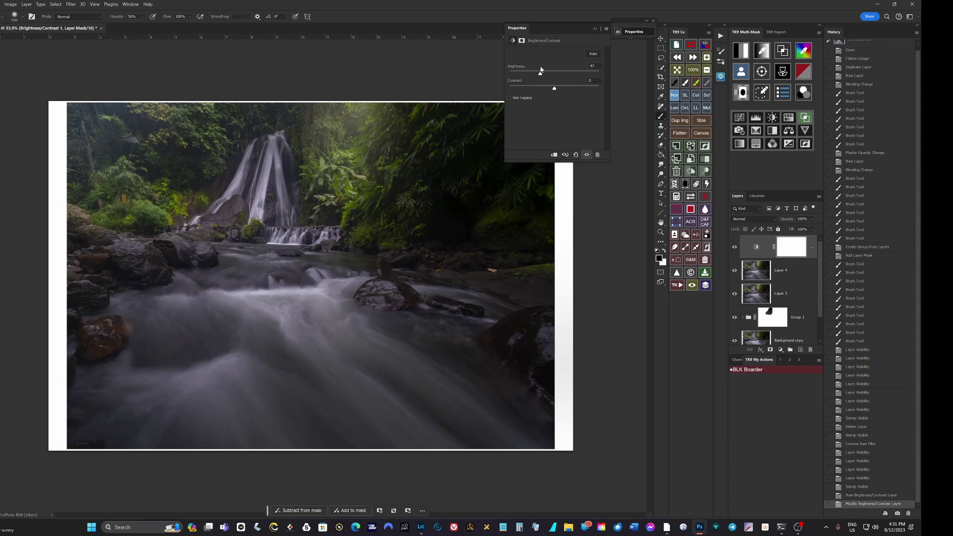
{"action": "left_click", "coordinate": [594, 30]}
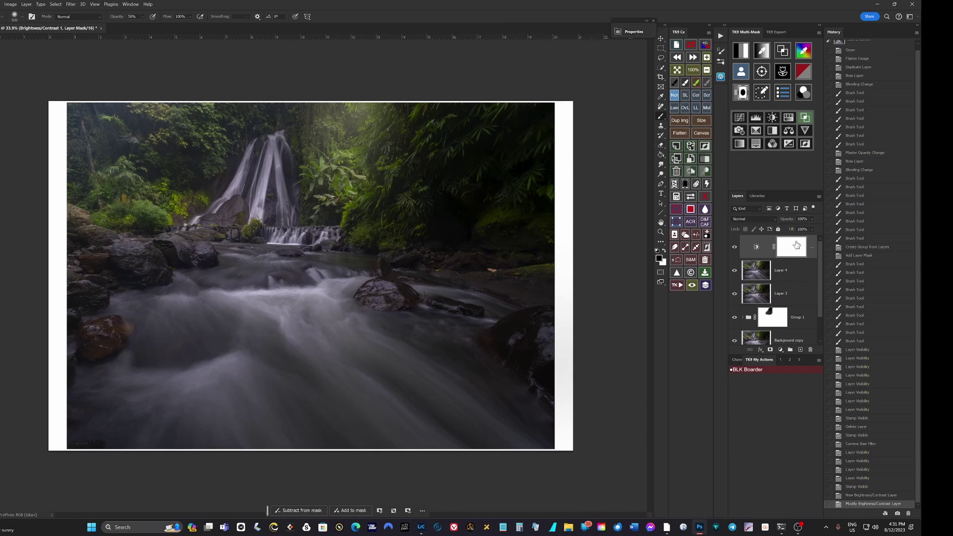
With a much larger brush at 40% opacity, paint black on the Brightness/Contrast mask over the waterfall, nearby foliage, light beam and central river.
{"action": "key", "text": "bracketright"}
{"action": "key", "text": "bracketright"}
{"action": "key", "text": "bracketright"}
{"action": "key", "text": "bracketright"}
{"action": "key", "text": "bracketright"}
{"action": "key", "text": "bracketright"}
{"action": "key", "text": "bracketright"}
{"action": "key", "text": "bracketright"}
{"action": "key", "text": "bracketright"}
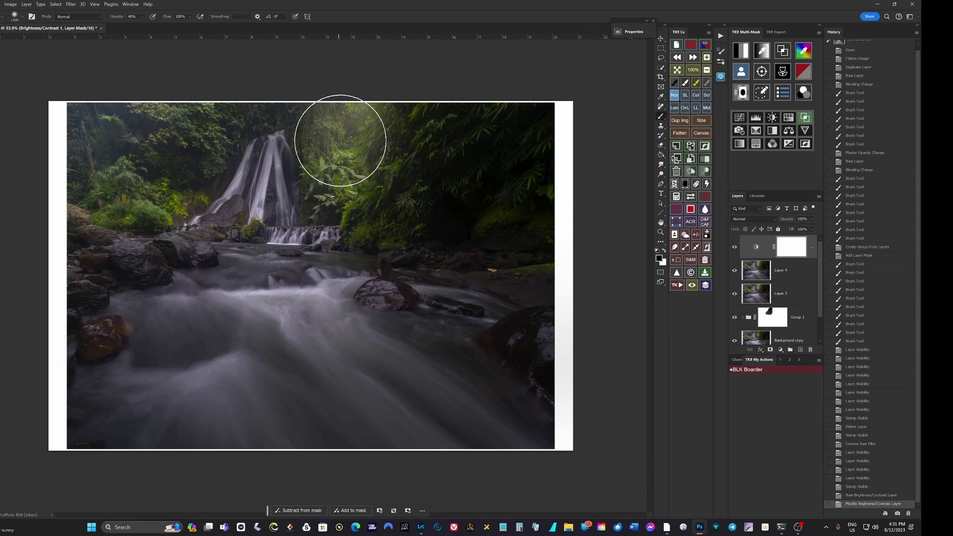
{"action": "key", "text": "4"}
{"action": "mouse_move", "coordinate": [338, 157]}
{"action": "left_mouse_down"}
{"action": "mouse_move", "coordinate": [325, 187]}
{"action": "mouse_move", "coordinate": [258, 174]}
{"action": "mouse_move", "coordinate": [275, 182]}
{"action": "mouse_move", "coordinate": [242, 215]}
{"action": "mouse_move", "coordinate": [185, 212]}
{"action": "left_mouse_up"}
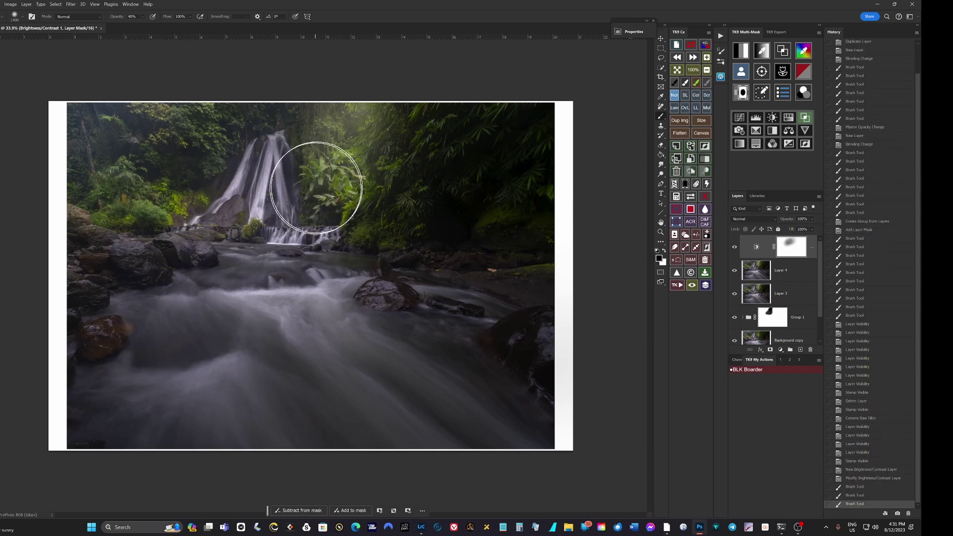
{"action": "mouse_move", "coordinate": [271, 144]}
{"action": "left_mouse_down"}
{"action": "mouse_move", "coordinate": [204, 141]}
{"action": "mouse_move", "coordinate": [198, 191]}
{"action": "left_mouse_up"}
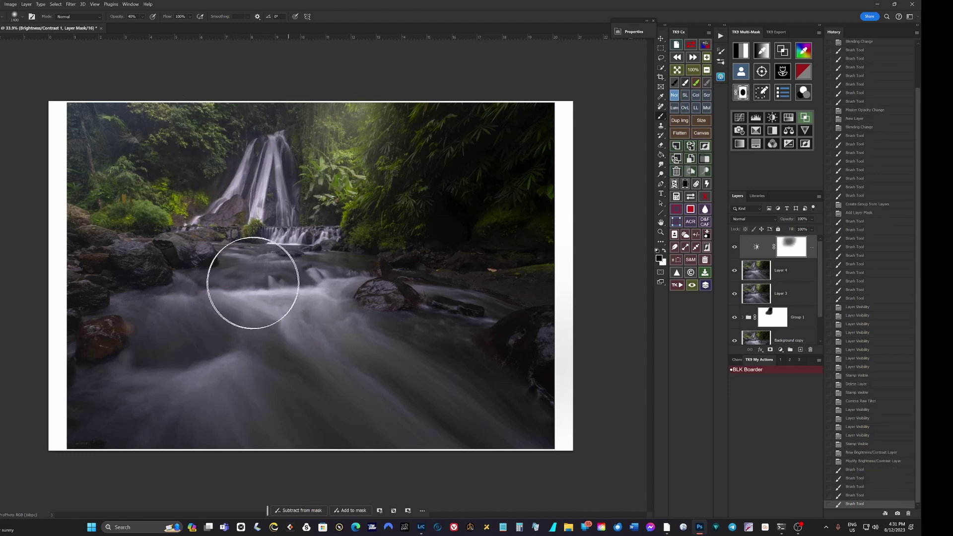
{"action": "mouse_move", "coordinate": [251, 283]}
{"action": "left_mouse_down"}
{"action": "mouse_move", "coordinate": [324, 304]}
{"action": "mouse_move", "coordinate": [309, 317]}
{"action": "mouse_move", "coordinate": [256, 302]}
{"action": "mouse_move", "coordinate": [201, 302]}
{"action": "mouse_move", "coordinate": [274, 303]}
{"action": "mouse_move", "coordinate": [313, 322]}
{"action": "left_mouse_up"}
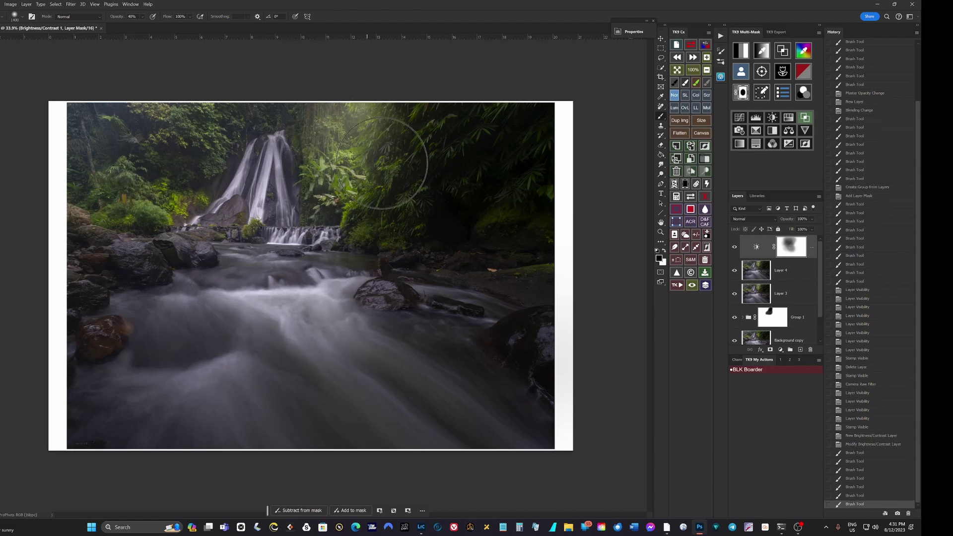
{"action": "mouse_move", "coordinate": [211, 236]}
{"action": "left_mouse_down"}
{"action": "mouse_move", "coordinate": [193, 221]}
{"action": "mouse_move", "coordinate": [214, 183]}
{"action": "left_mouse_up"}
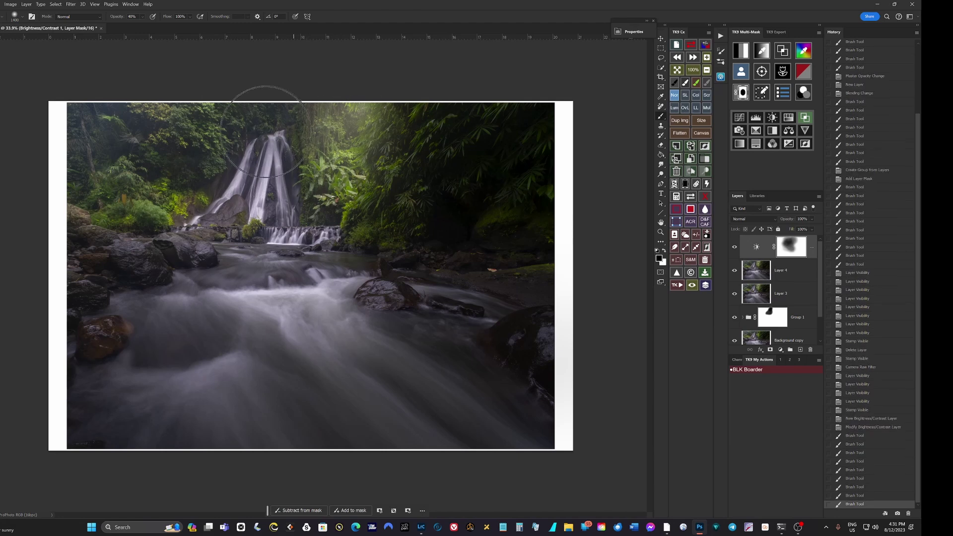
{"action": "left_click_drag", "start_coordinate": [292, 251], "coordinate": [231, 178]}
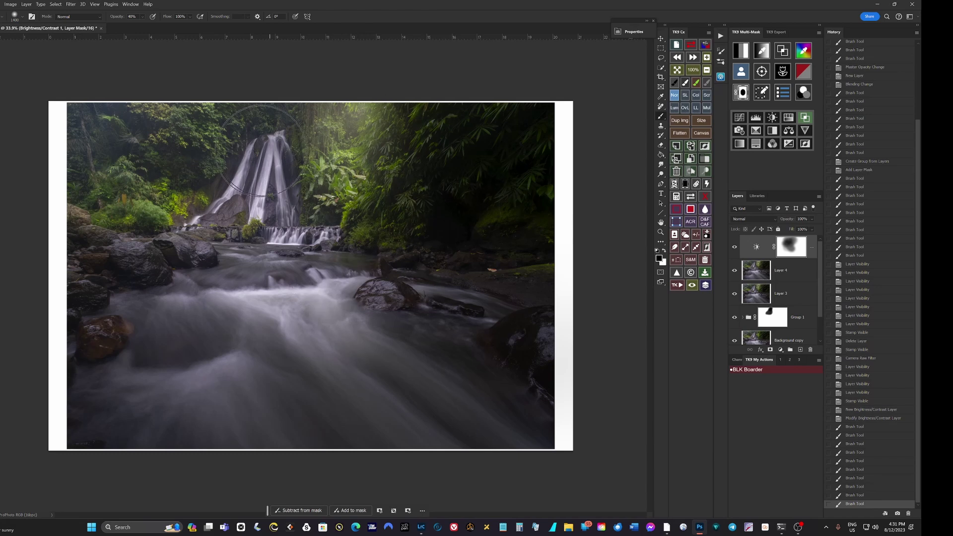
{"action": "left_click_drag", "start_coordinate": [192, 302], "coordinate": [278, 303]}
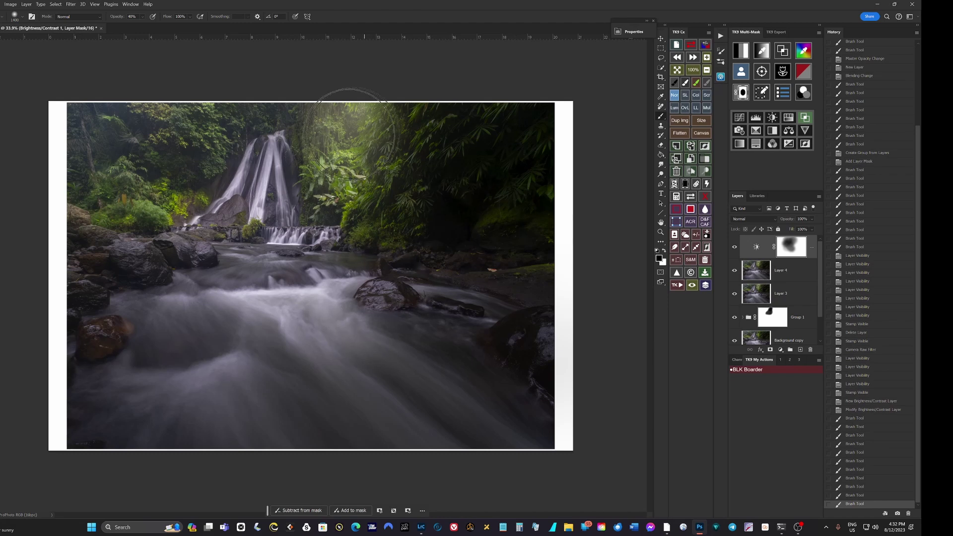
{"action": "mouse_move", "coordinate": [268, 263]}
{"action": "left_mouse_down"}
{"action": "mouse_move", "coordinate": [219, 317]}
{"action": "mouse_move", "coordinate": [300, 311]}
{"action": "left_mouse_up"}
{"action": "mouse_move", "coordinate": [336, 147]}
{"action": "left_mouse_down"}
{"action": "mouse_move", "coordinate": [303, 133]}
{"action": "mouse_move", "coordinate": [320, 142]}
{"action": "mouse_move", "coordinate": [348, 124]}
{"action": "left_mouse_up"}
{"action": "mouse_move", "coordinate": [333, 260]}
{"action": "left_mouse_down"}
{"action": "mouse_move", "coordinate": [298, 308]}
{"action": "mouse_move", "coordinate": [225, 317]}
{"action": "left_mouse_up"}
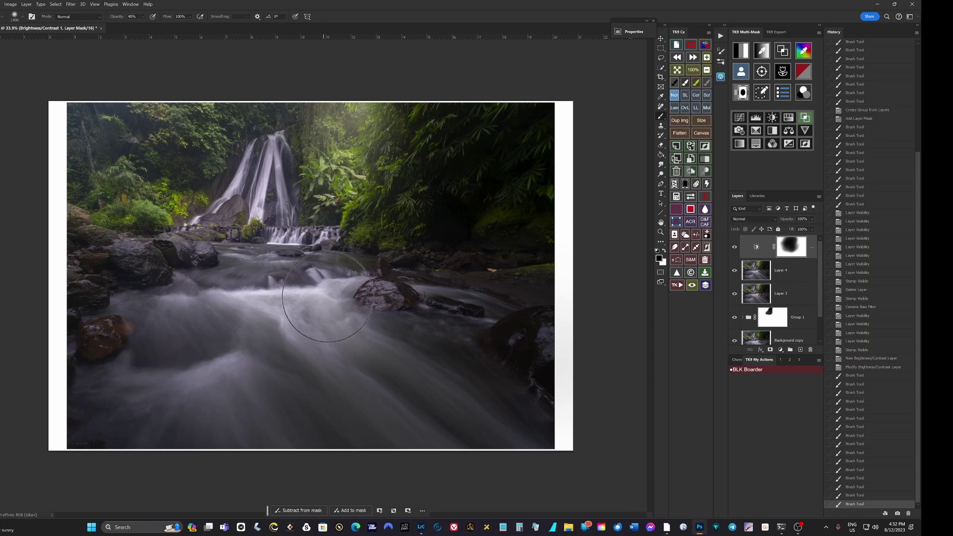
{"action": "left_click_drag", "start_coordinate": [347, 141], "coordinate": [268, 127]}
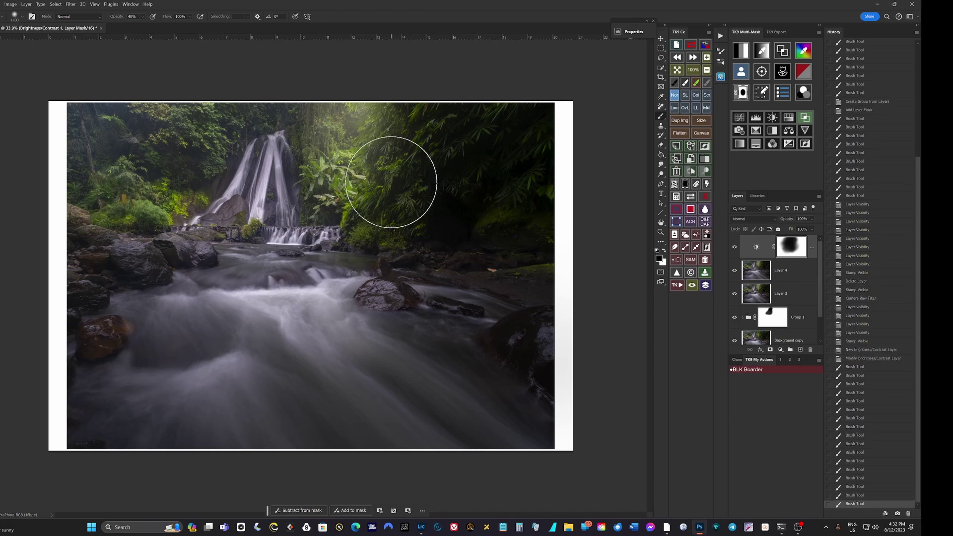
Compare the darkened vignette version with the original photo by repeatedly isolating the Background layer and restoring all layers.
{"action": "scroll", "coordinate": [511, 269], "scroll_direction": "down", "scroll_amount": 2}
{"action": "scroll", "coordinate": [616, 343], "scroll_direction": "up", "scroll_amount": 2}
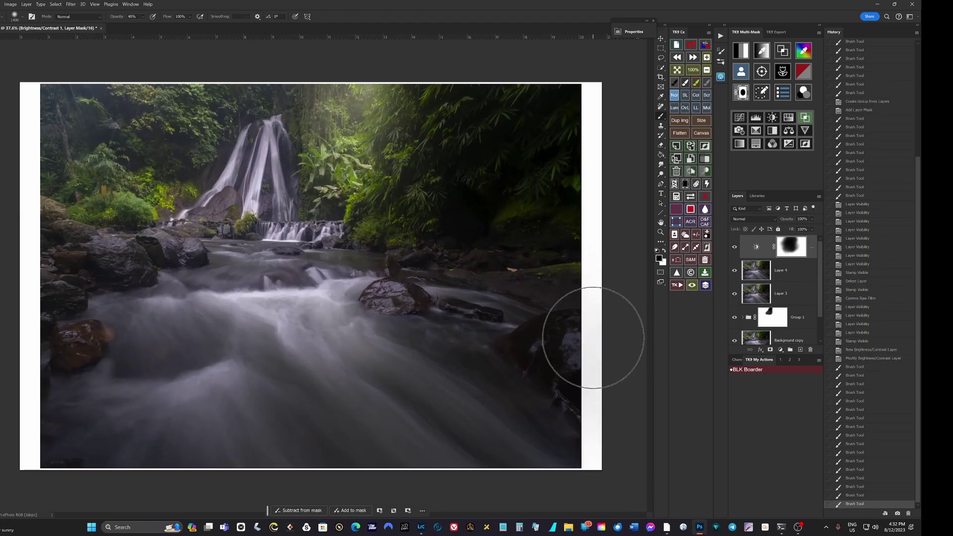
{"action": "scroll", "coordinate": [741, 258], "scroll_direction": "down", "scroll_amount": 1}
{"action": "scroll", "coordinate": [760, 275], "scroll_direction": "down", "scroll_amount": 1}
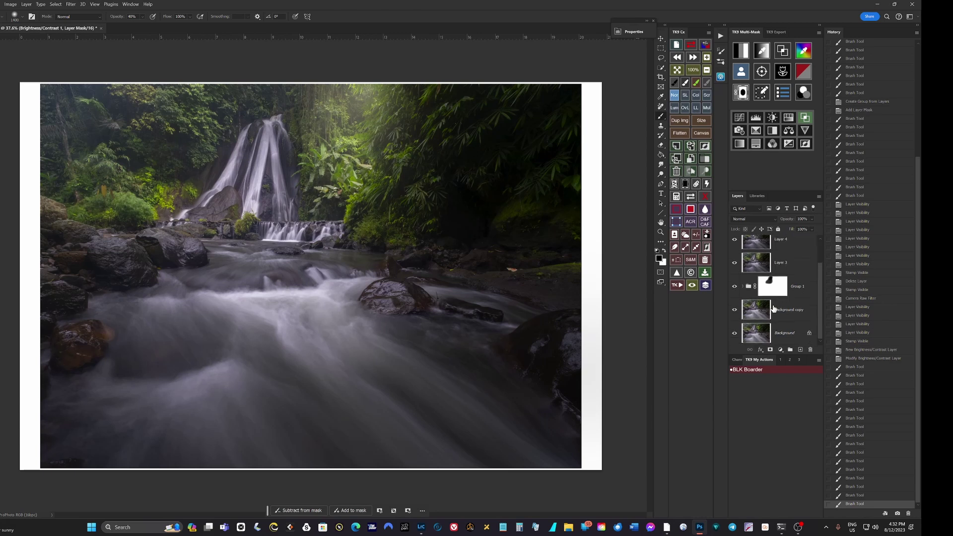
{"action": "left_click", "coordinate": [734, 336], "text": "alt"}
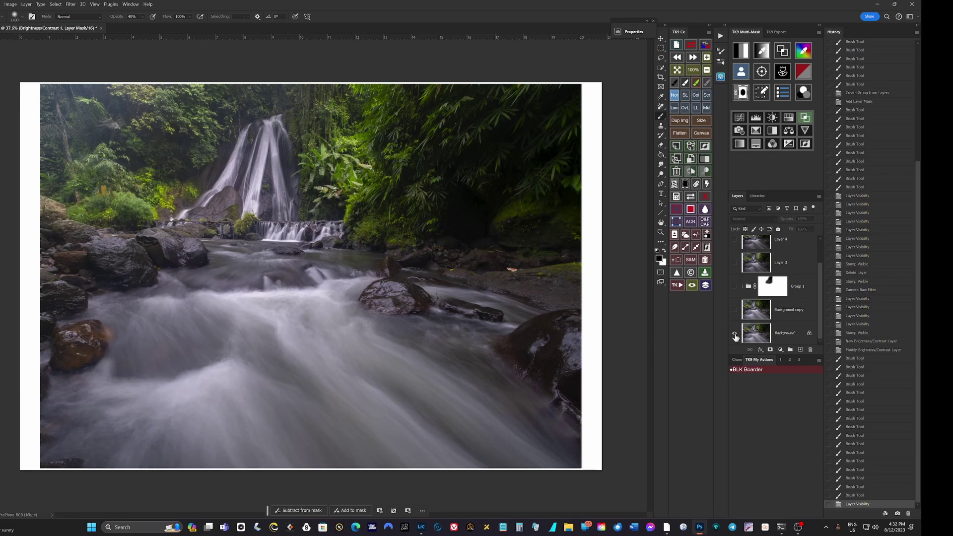
{"action": "left_click", "coordinate": [735, 336], "text": "alt"}
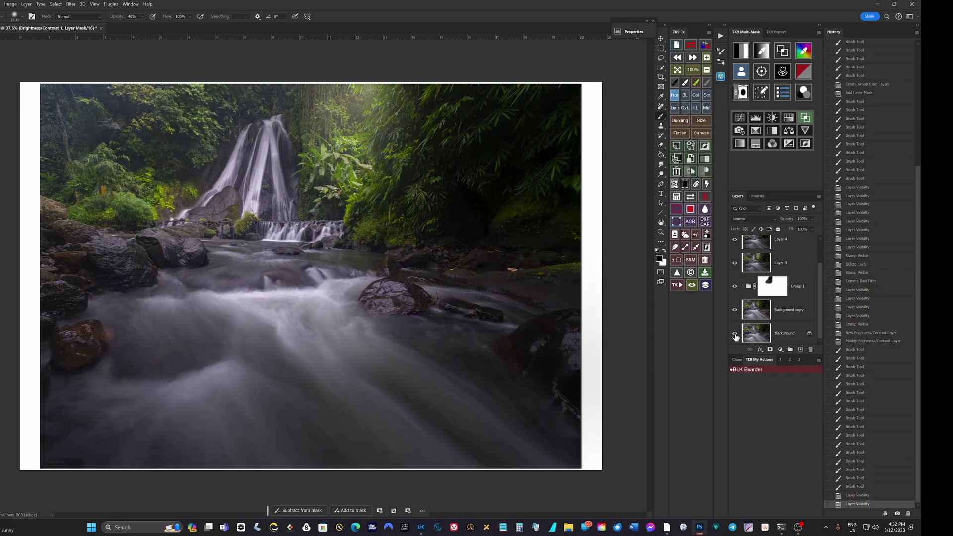
{"action": "left_click", "coordinate": [735, 336], "text": "alt"}
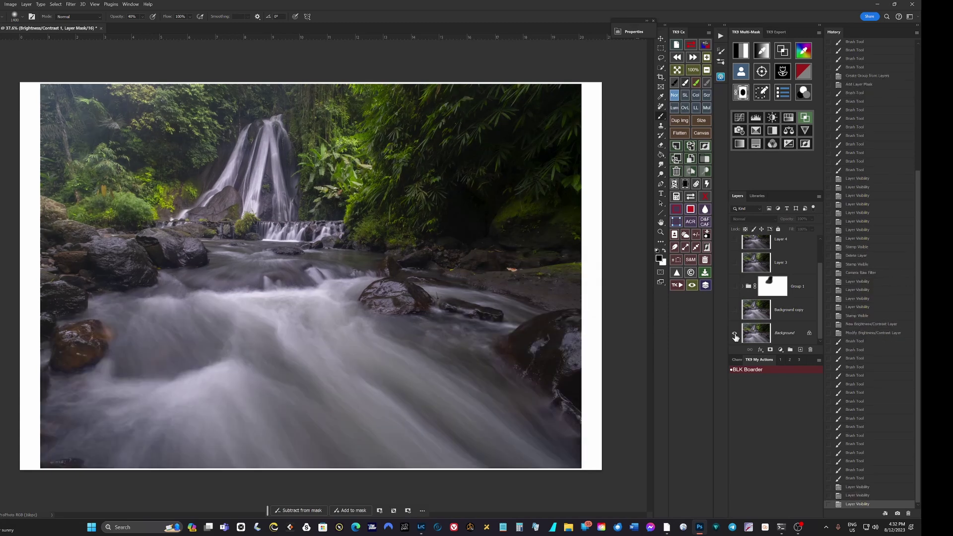
{"action": "left_click", "coordinate": [735, 336], "text": "alt"}
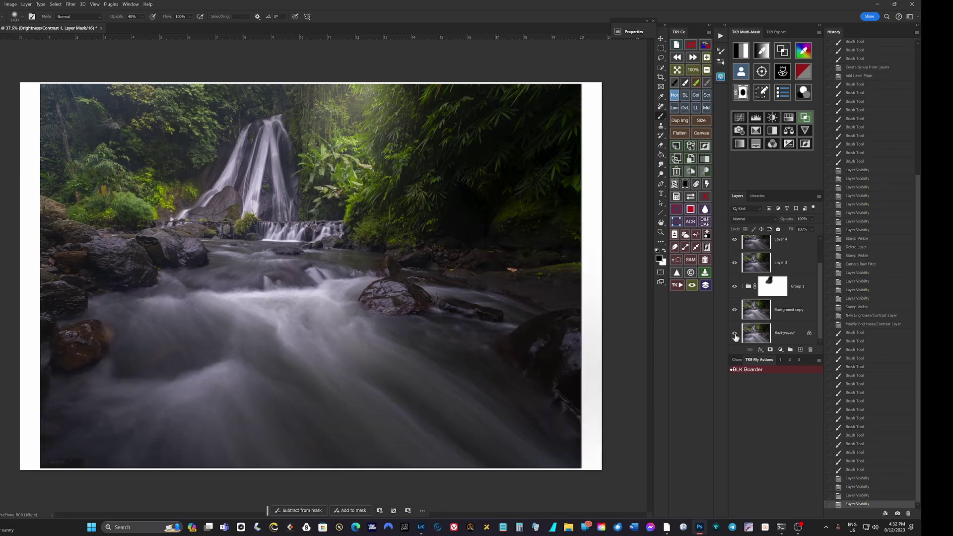
{"action": "left_click", "coordinate": [735, 336], "text": "alt"}
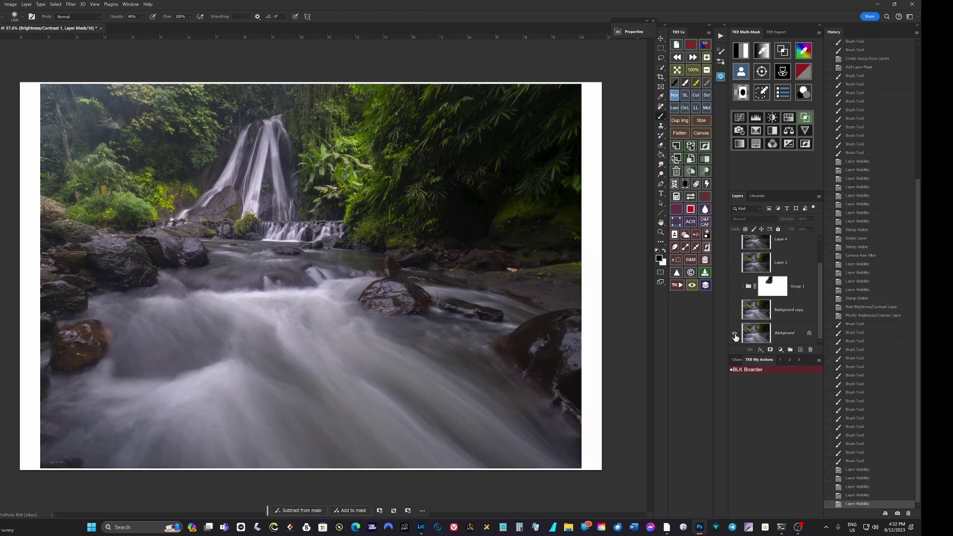
{"action": "left_click", "coordinate": [735, 336], "text": "alt"}
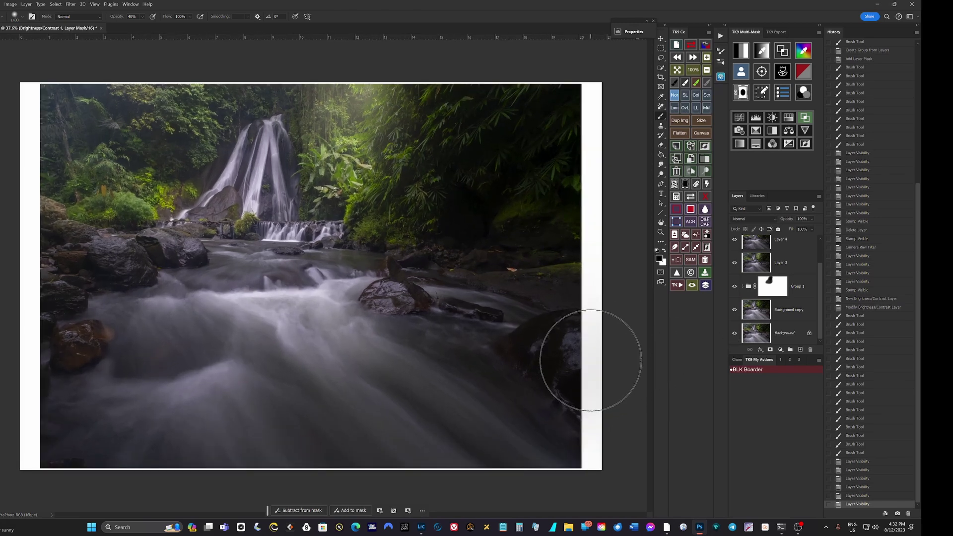
Stamp the visible layers into a new layer and remove the pale leaf from the right riverbank with the Remove tool.
{"action": "scroll", "coordinate": [744, 243], "scroll_direction": "up", "scroll_amount": 2}
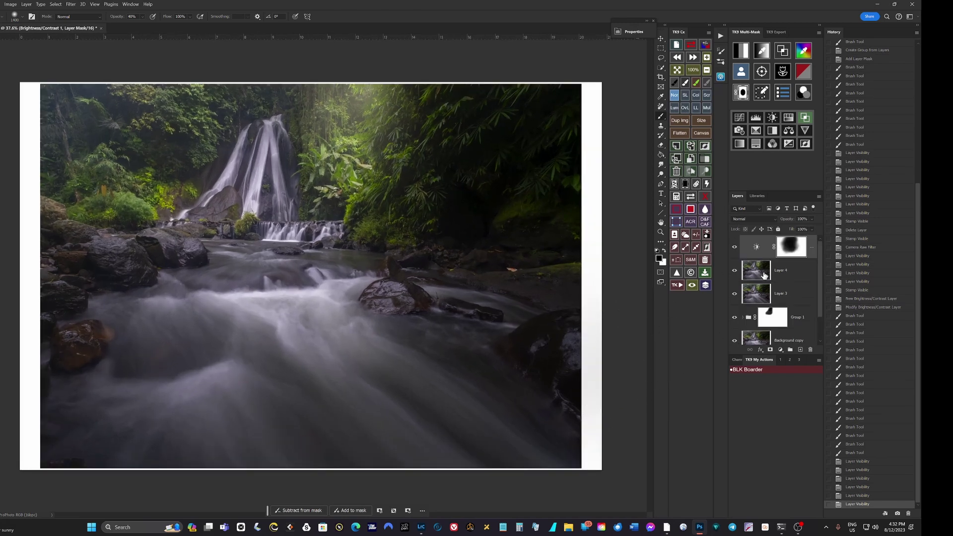
{"action": "left_click", "coordinate": [660, 106]}
{"action": "scroll", "coordinate": [496, 288], "scroll_direction": "up", "scroll_amount": 2}
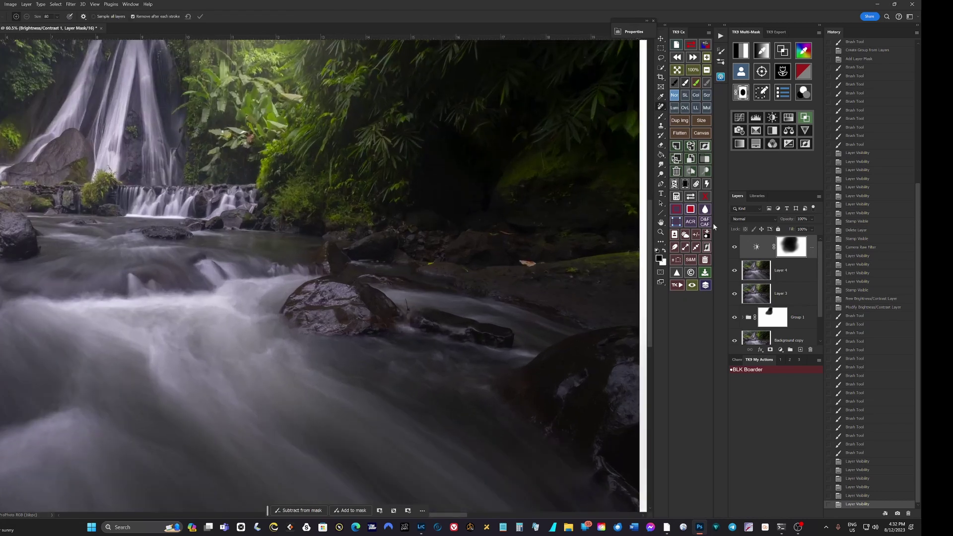
{"action": "left_click", "coordinate": [756, 248]}
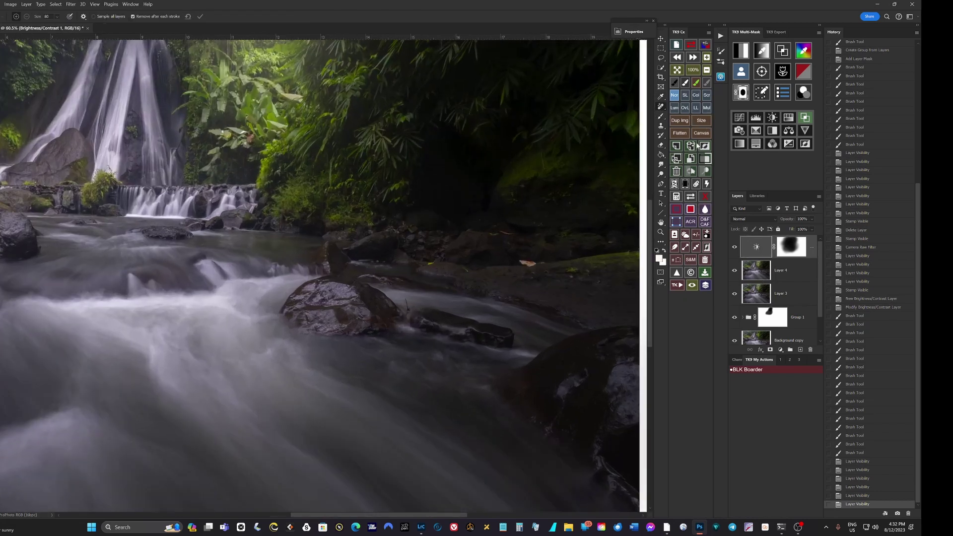
{"action": "left_click", "coordinate": [691, 145]}
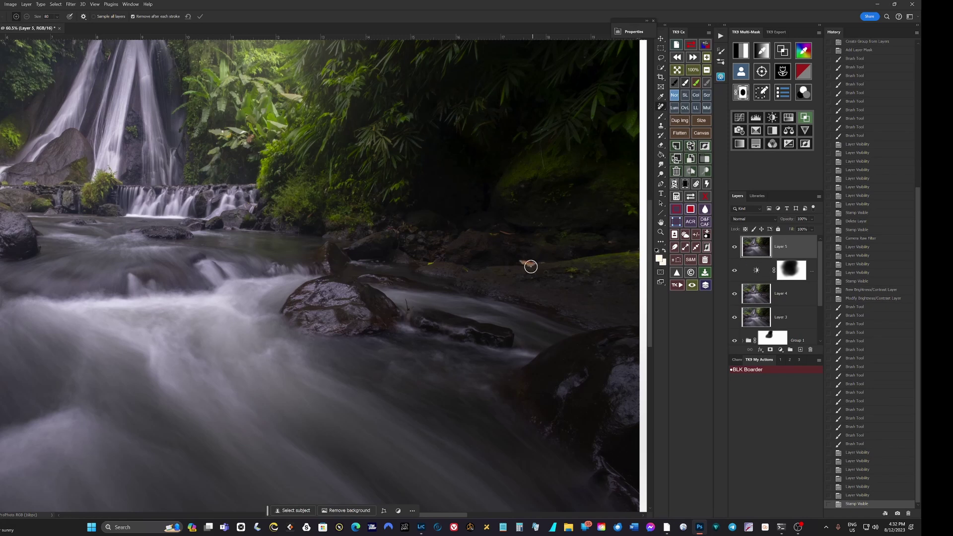
{"action": "scroll", "coordinate": [531, 266], "scroll_direction": "up", "scroll_amount": 1}
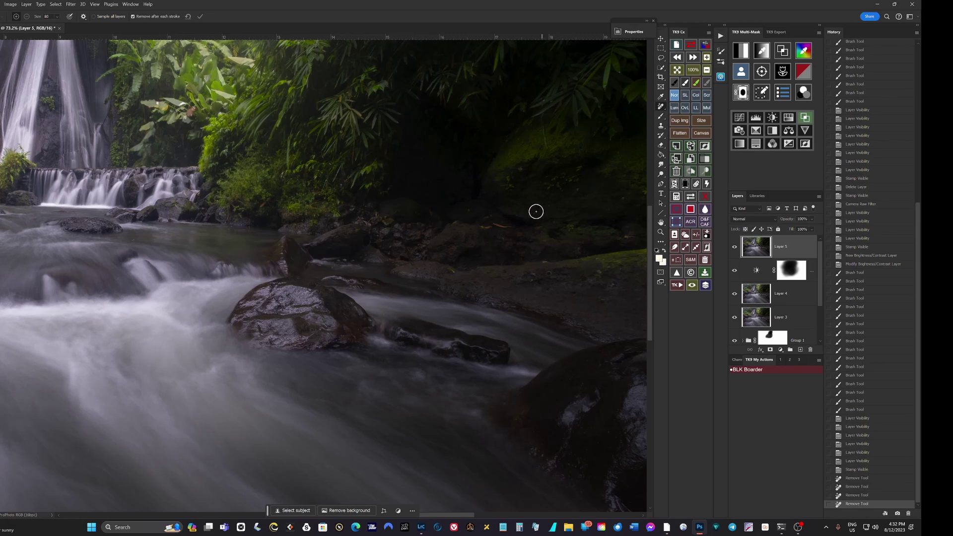
Enlarge the Remove tool brush to 400 and remove the dark rock from the photo's lower-left corner.
{"action": "key", "text": "ctrl+0"}
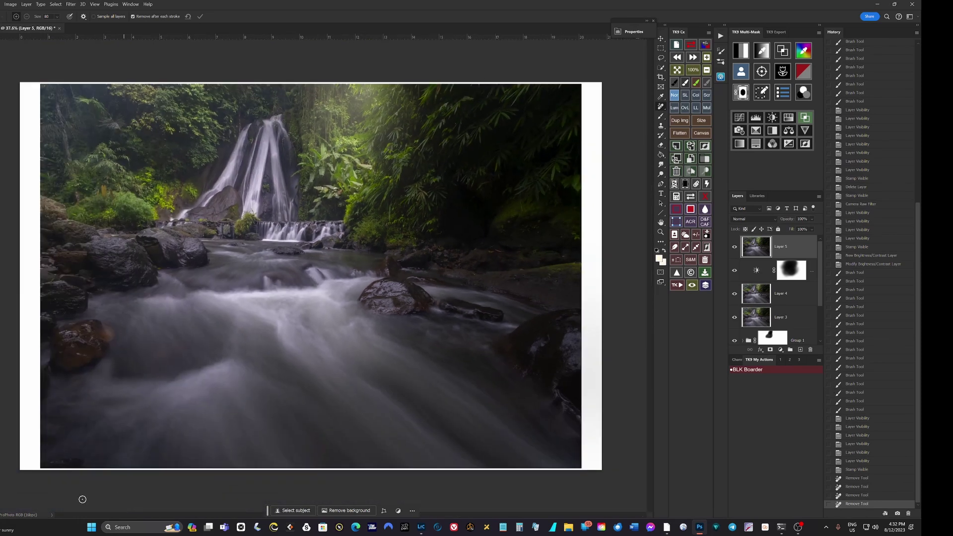
{"action": "key", "text": "ctrl+plus"}
{"action": "scroll", "coordinate": [96, 411], "scroll_direction": "up", "scroll_amount": 3}
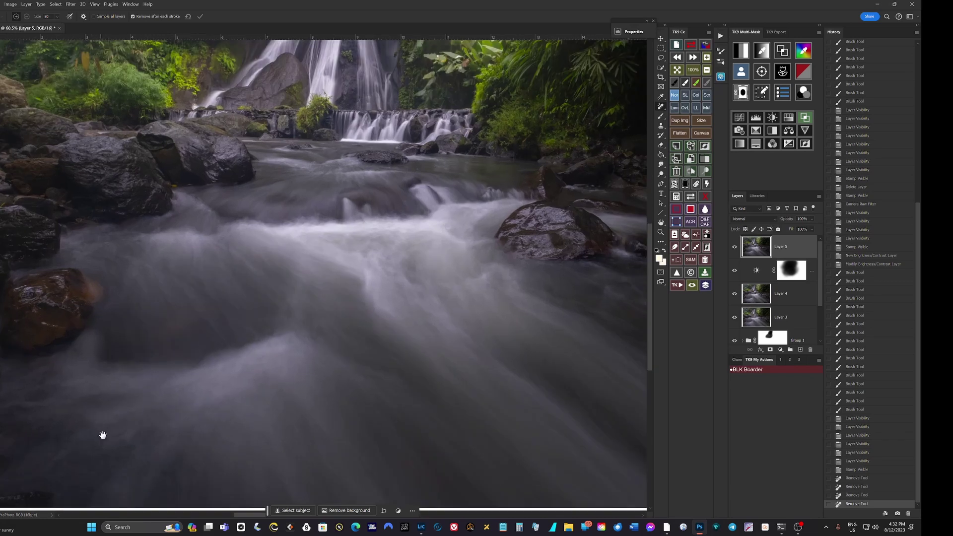
{"action": "scroll", "coordinate": [303, 324], "scroll_direction": "up", "scroll_amount": 1}
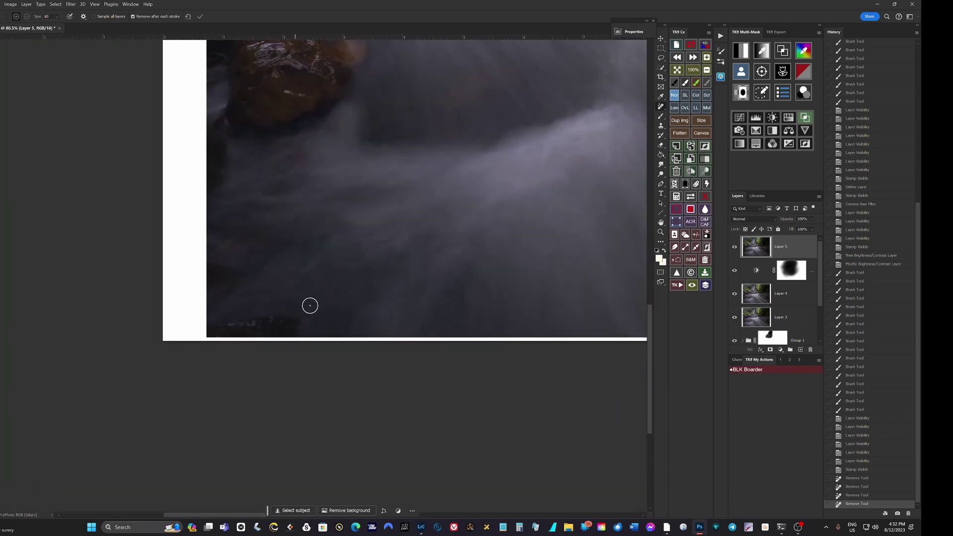
{"action": "key", "text": "bracketright"}
{"action": "key", "text": "bracketright"}
{"action": "key", "text": "bracketright"}
{"action": "key", "text": "bracketright"}
{"action": "left_click_drag", "start_coordinate": [304, 323], "coordinate": [196, 347]}
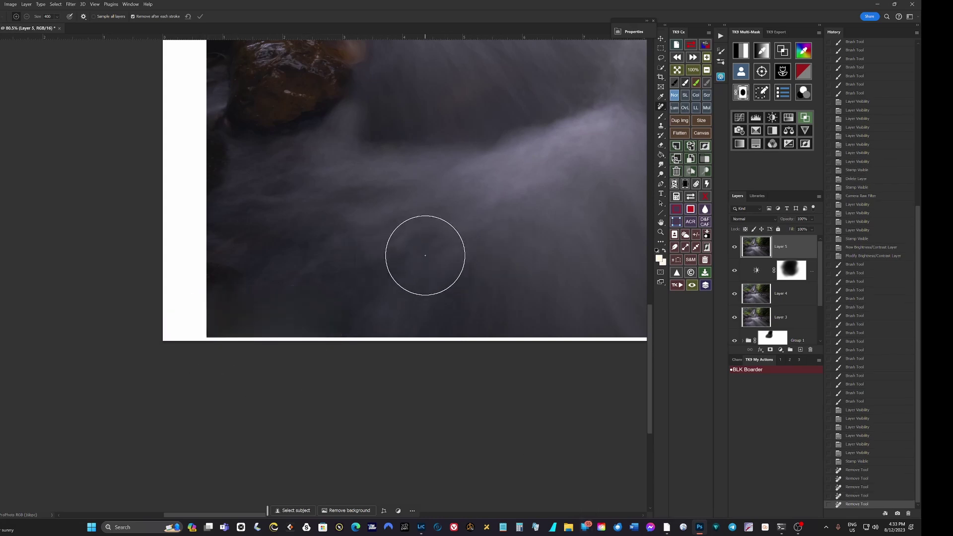
Examine the whole retouched photo at several zoom levels.
{"action": "scroll", "coordinate": [497, 313], "scroll_direction": "down", "scroll_amount": 4}
{"action": "scroll", "coordinate": [522, 333], "scroll_direction": "down", "scroll_amount": 2}
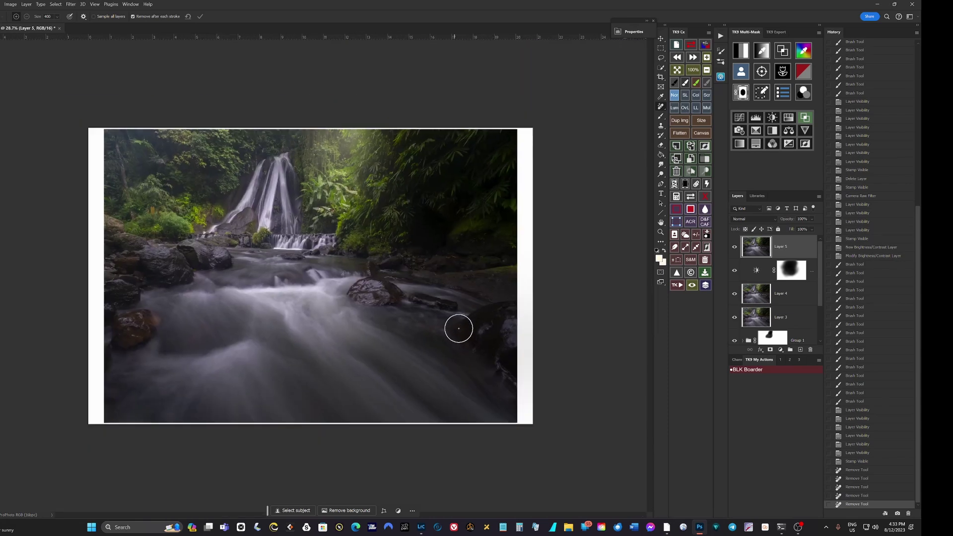
{"action": "scroll", "coordinate": [611, 334], "scroll_direction": "up", "scroll_amount": 2}
{"action": "scroll", "coordinate": [610, 347], "scroll_direction": "down", "scroll_amount": 1}
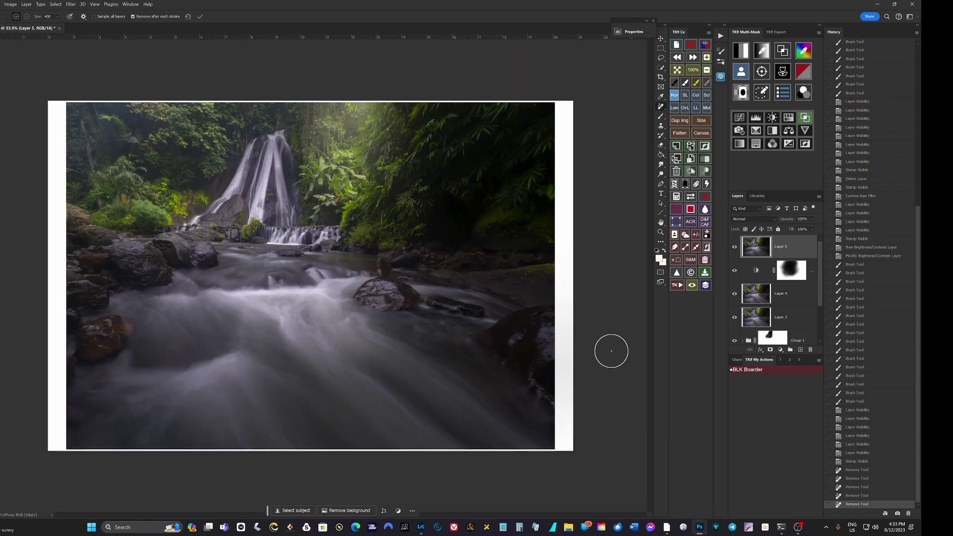
{"action": "scroll", "coordinate": [611, 347], "scroll_direction": "up", "scroll_amount": 3}
{"action": "scroll", "coordinate": [606, 341], "scroll_direction": "down", "scroll_amount": 1}
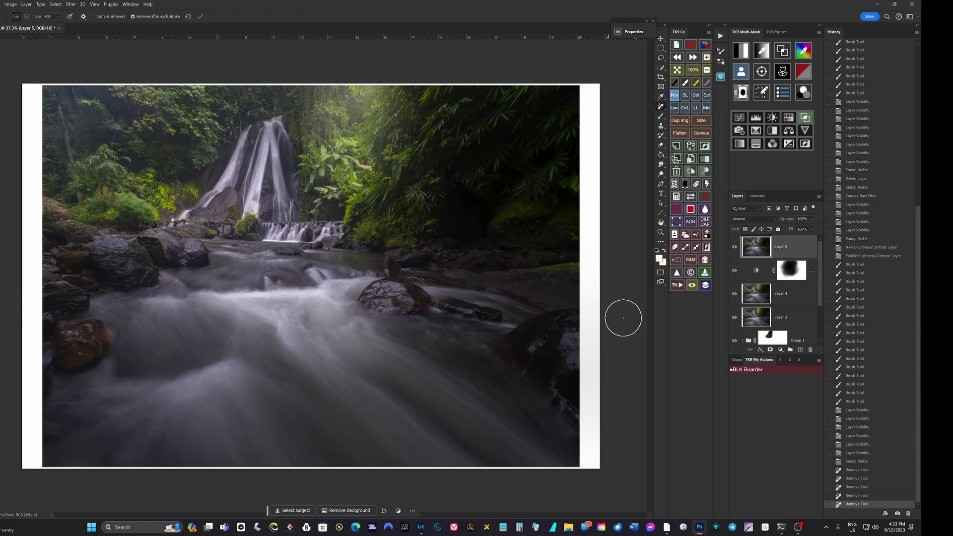
{"action": "scroll", "coordinate": [614, 323], "scroll_direction": "down", "scroll_amount": 1}
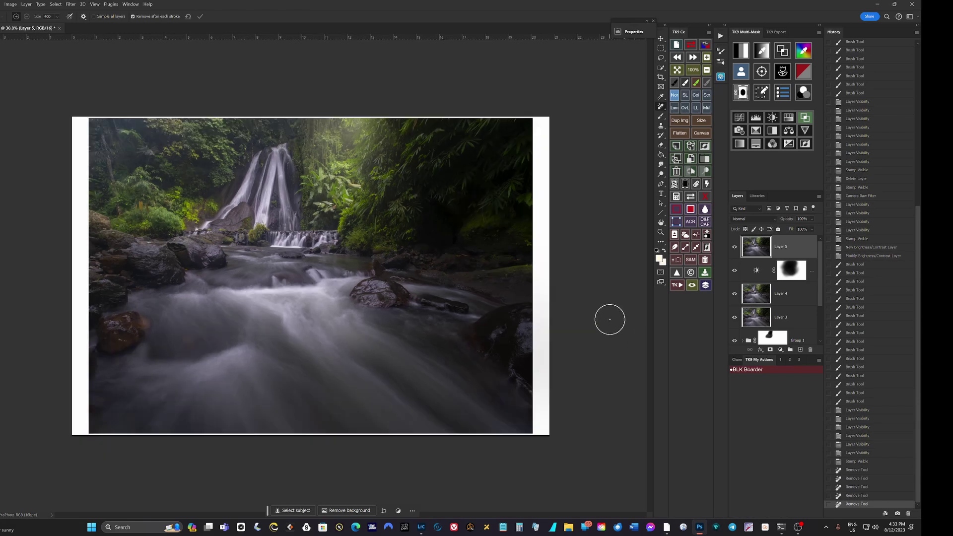
{"action": "scroll", "coordinate": [586, 325], "scroll_direction": "up", "scroll_amount": 1}
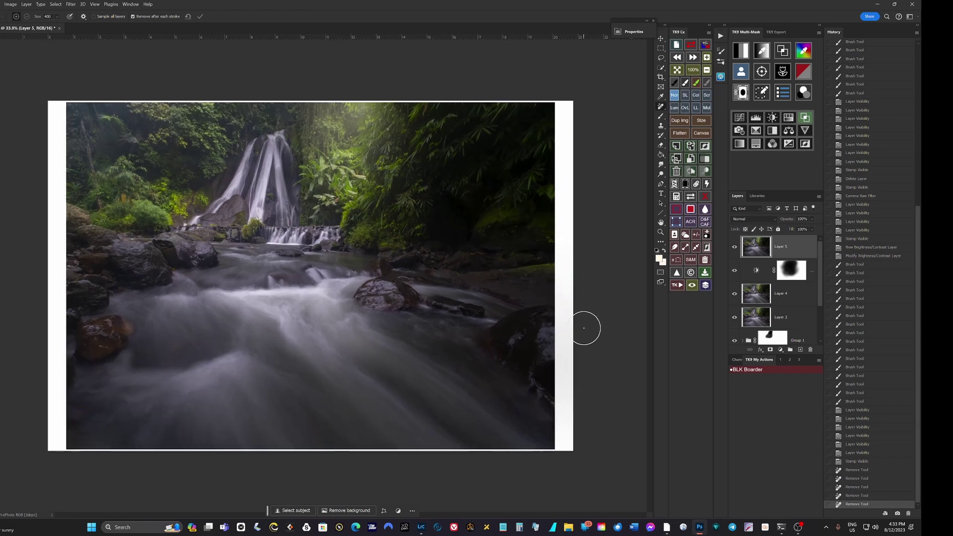
{"action": "scroll", "coordinate": [592, 320], "scroll_direction": "down", "scroll_amount": 1}
{"action": "scroll", "coordinate": [606, 317], "scroll_direction": "up", "scroll_amount": 1}
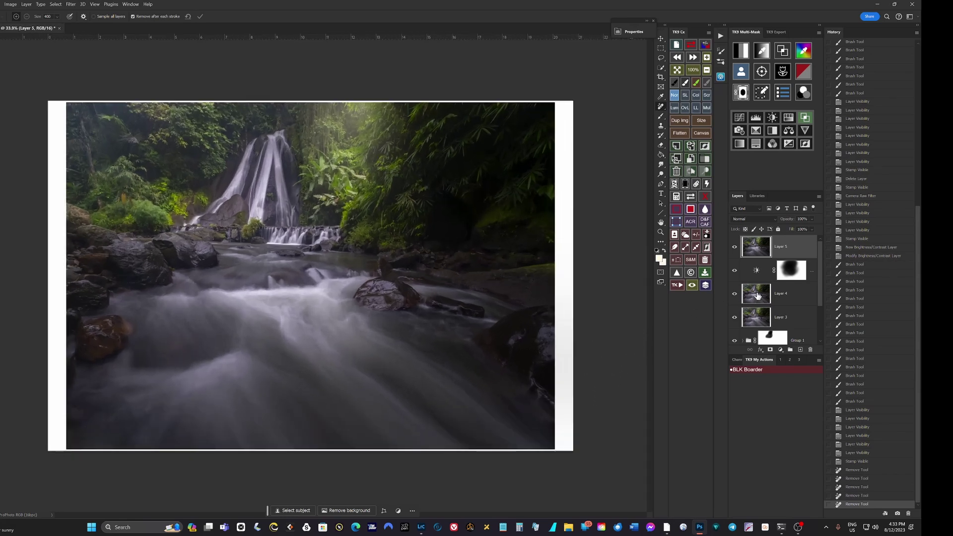
Compare the retouched photo with the original by isolating the Background layer and restoring all layers several times.
{"action": "scroll", "coordinate": [757, 296], "scroll_direction": "down", "scroll_amount": 2}
{"action": "left_click", "coordinate": [736, 335]}
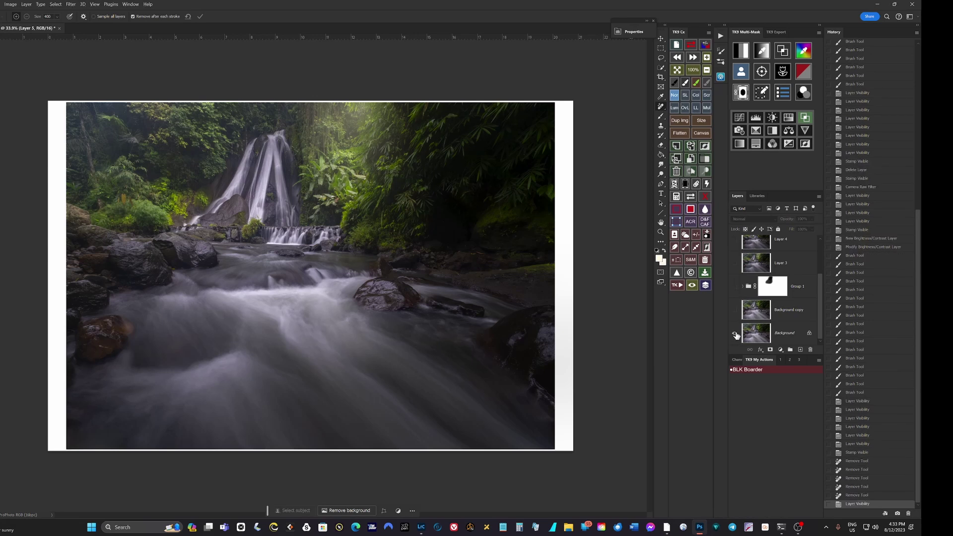
{"action": "left_click", "coordinate": [735, 335]}
{"action": "left_click", "coordinate": [735, 335]}
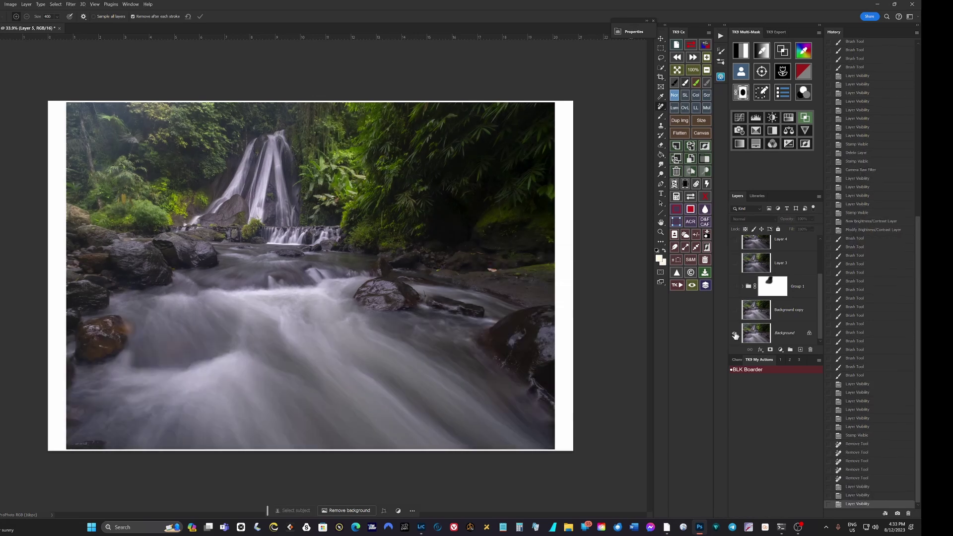
{"action": "left_click", "coordinate": [735, 335]}
{"action": "left_click", "coordinate": [735, 336]}
{"action": "left_click", "coordinate": [735, 336]}
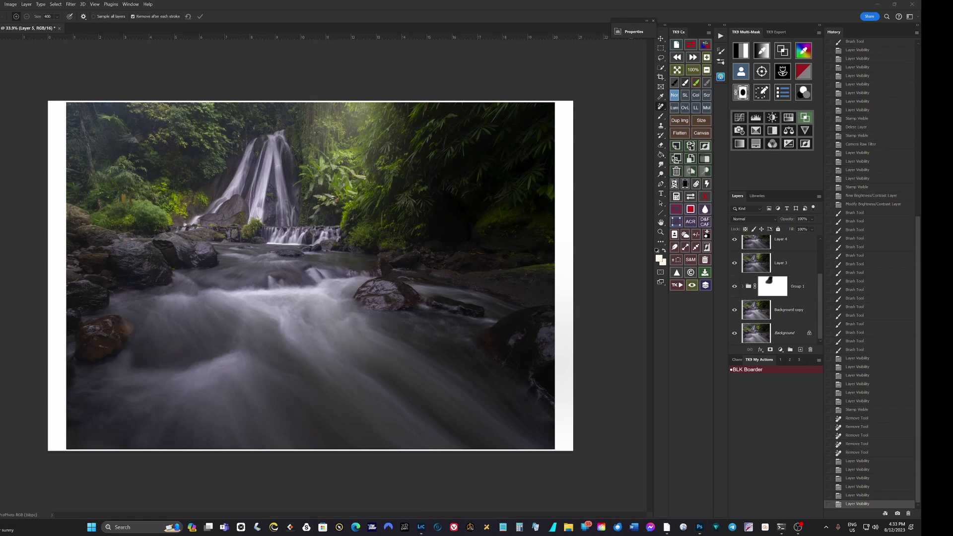
Open the current image in Nik 6 Color Efex and add the Pro Contrast filter.
{"action": "scroll", "coordinate": [774, 288], "scroll_direction": "up", "scroll_amount": 2}
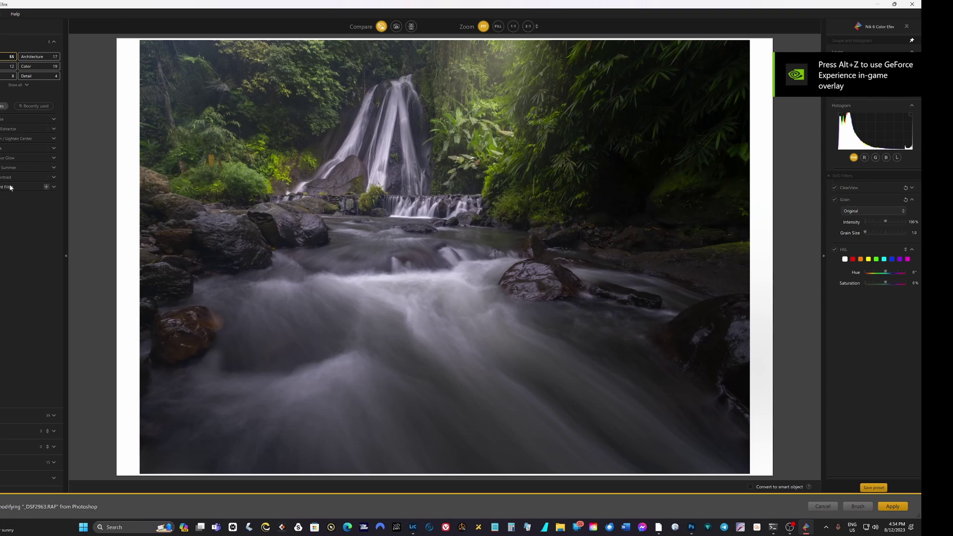
{"action": "left_click", "coordinate": [47, 178]}
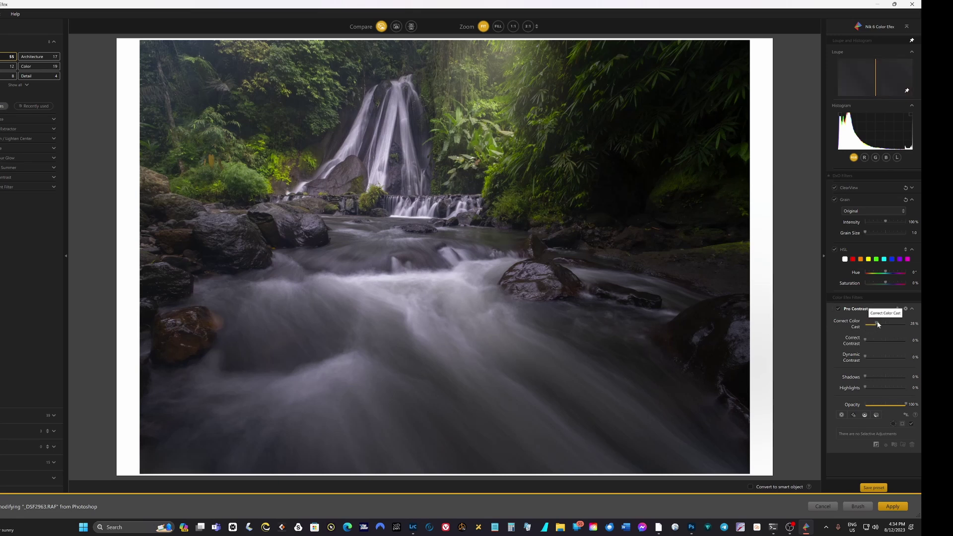
Try Pro Contrast's Correct Color Cast up to 100%, plus Correct Contrast and Dynamic Contrast, and reset all three to 0%.
{"action": "left_click_drag", "start_coordinate": [865, 323], "coordinate": [905, 323]}
{"action": "mouse_move", "coordinate": [879, 323]}
{"action": "left_mouse_down"}
{"action": "mouse_move", "coordinate": [905, 323]}
{"action": "mouse_move", "coordinate": [868, 332]}
{"action": "mouse_move", "coordinate": [878, 325]}
{"action": "left_mouse_up"}
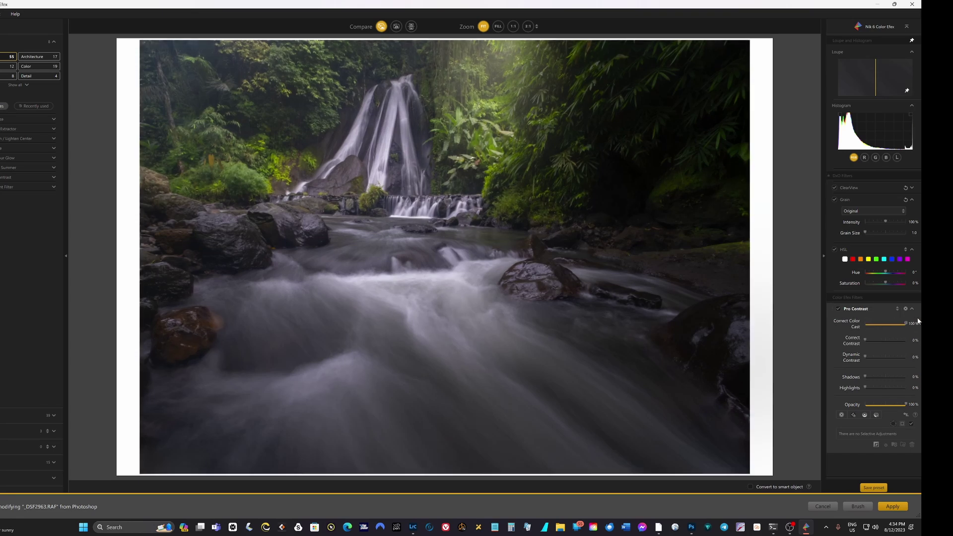
{"action": "double_click", "coordinate": [874, 323]}
{"action": "left_click_drag", "start_coordinate": [905, 323], "coordinate": [900, 322]}
{"action": "left_click_drag", "start_coordinate": [865, 338], "coordinate": [841, 351]}
{"action": "left_click_drag", "start_coordinate": [875, 355], "coordinate": [812, 360]}
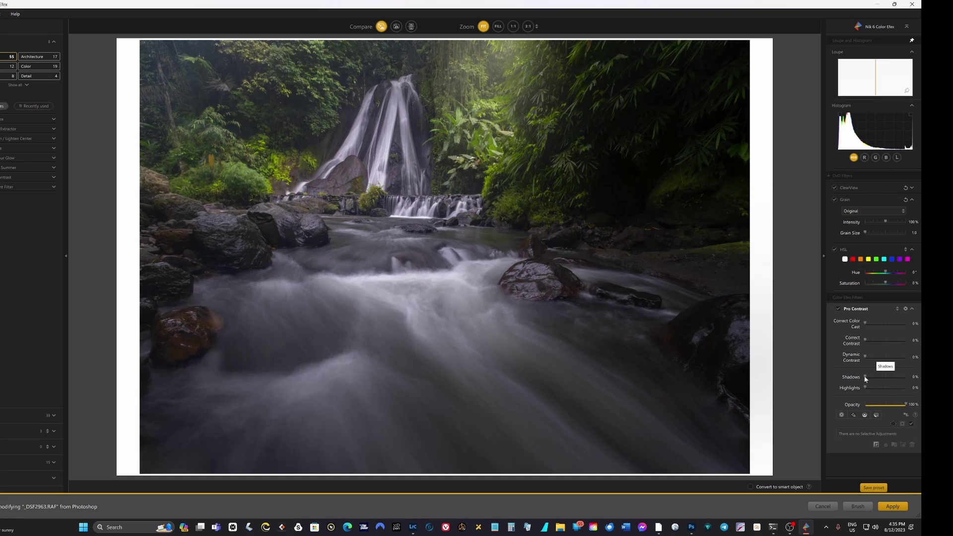
Raise the Pro Contrast Shadows to about 84% and send the effect back to Photoshop for brushing in through a mask.
{"action": "left_click_drag", "start_coordinate": [865, 377], "coordinate": [899, 377]}
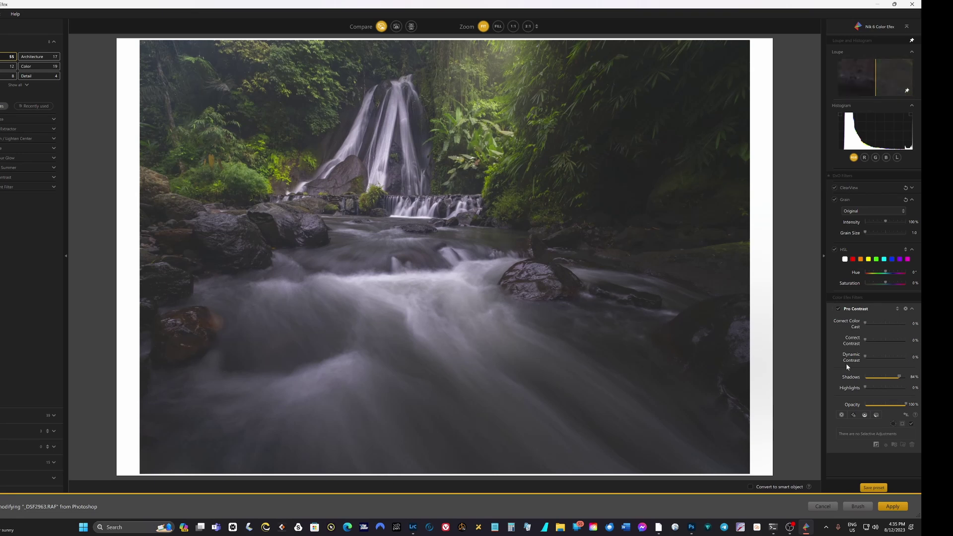
{"action": "left_click_drag", "start_coordinate": [913, 378], "coordinate": [914, 377]}
{"action": "left_click", "coordinate": [858, 506]}
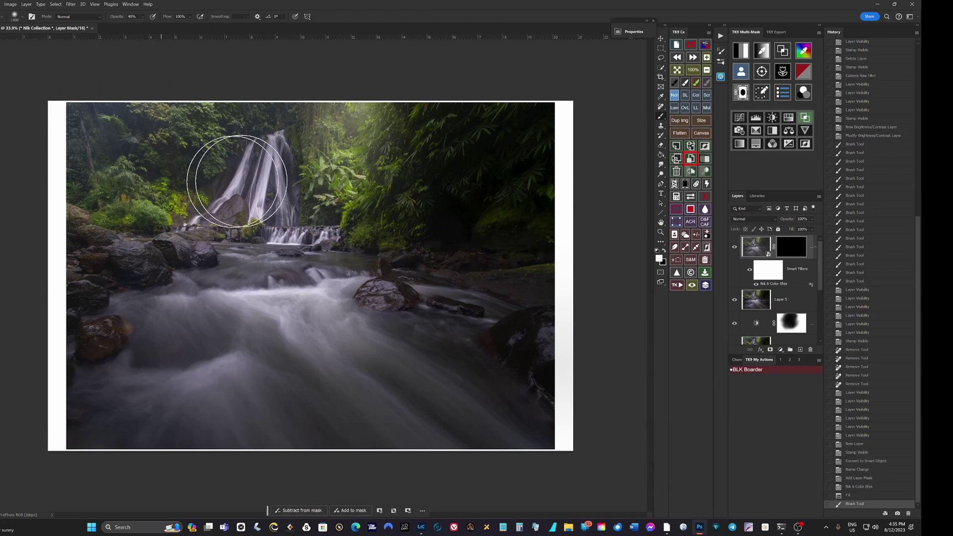
With a slightly smaller white brush at 100% opacity, paint on the Nik Collection mask over the foliage on both sides of the waterfall.
{"action": "left_click_drag", "start_coordinate": [234, 184], "coordinate": [261, 164]}
{"action": "key", "text": "bracketleft"}
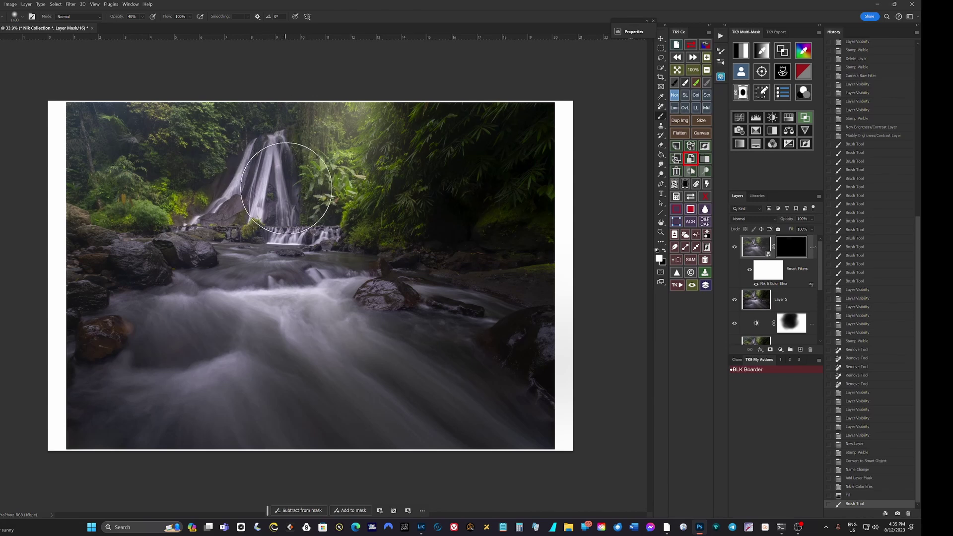
{"action": "key", "text": "0"}
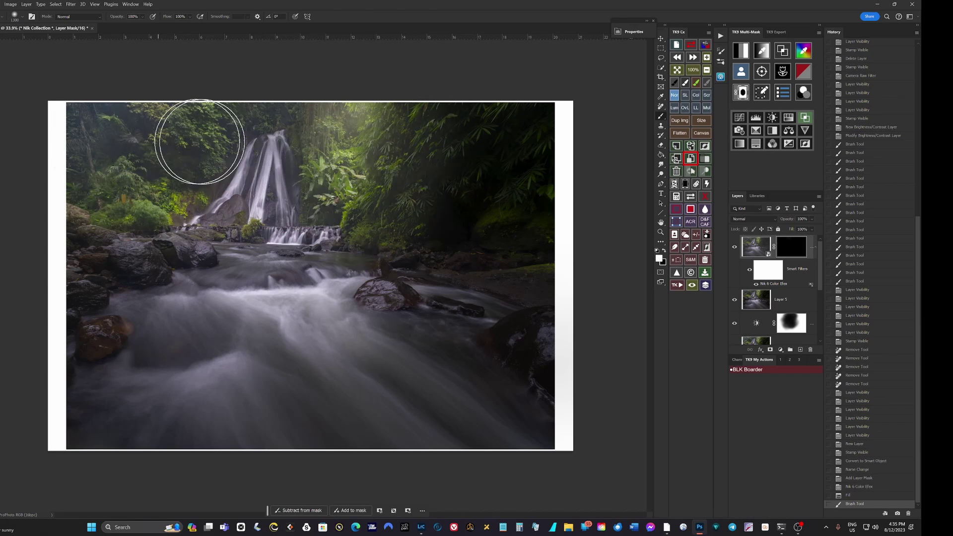
{"action": "mouse_move", "coordinate": [313, 150]}
{"action": "left_mouse_down"}
{"action": "mouse_move", "coordinate": [333, 184]}
{"action": "mouse_move", "coordinate": [272, 189]}
{"action": "mouse_move", "coordinate": [317, 204]}
{"action": "left_mouse_up"}
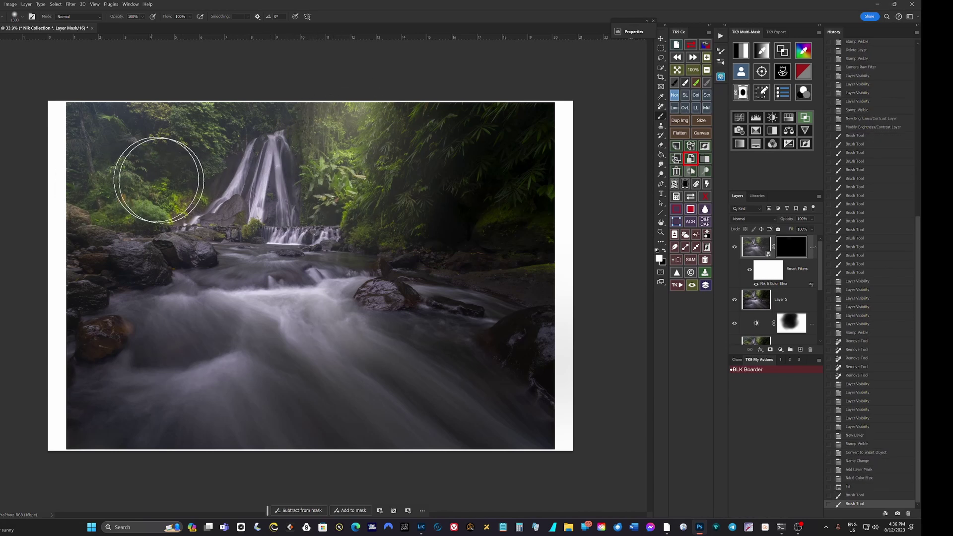
{"action": "mouse_move", "coordinate": [460, 213]}
{"action": "left_mouse_down"}
{"action": "mouse_move", "coordinate": [461, 182]}
{"action": "mouse_move", "coordinate": [506, 212]}
{"action": "mouse_move", "coordinate": [419, 127]}
{"action": "mouse_move", "coordinate": [427, 187]}
{"action": "mouse_move", "coordinate": [377, 193]}
{"action": "left_mouse_up"}
{"action": "left_click_drag", "start_coordinate": [304, 197], "coordinate": [278, 195]}
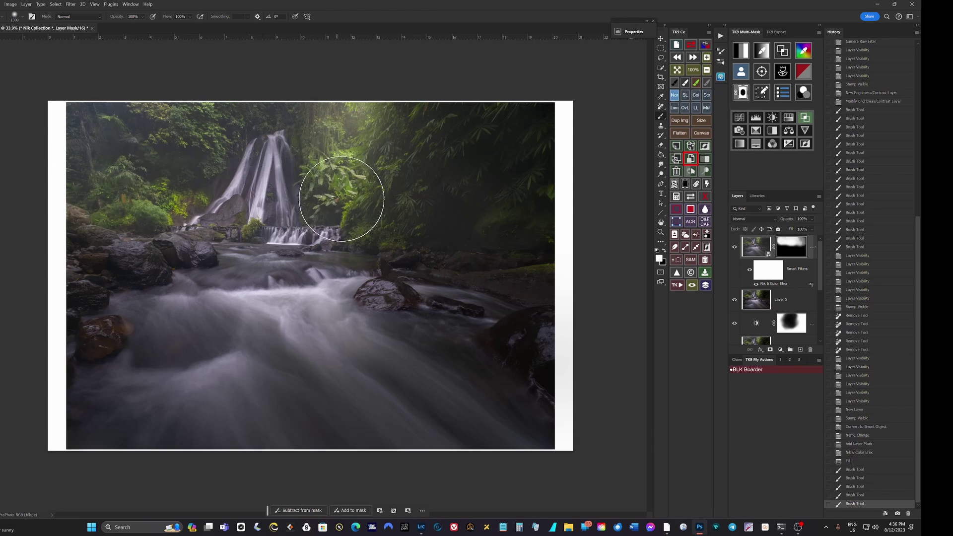
{"action": "left_click_drag", "start_coordinate": [336, 196], "coordinate": [334, 202]}
Compare the version with lifted foliage shadows against the original by repeatedly isolating the Background layer and restoring all layers.
{"action": "scroll", "coordinate": [568, 189], "scroll_direction": "down", "scroll_amount": 2}
{"action": "scroll", "coordinate": [568, 202], "scroll_direction": "up", "scroll_amount": 1}
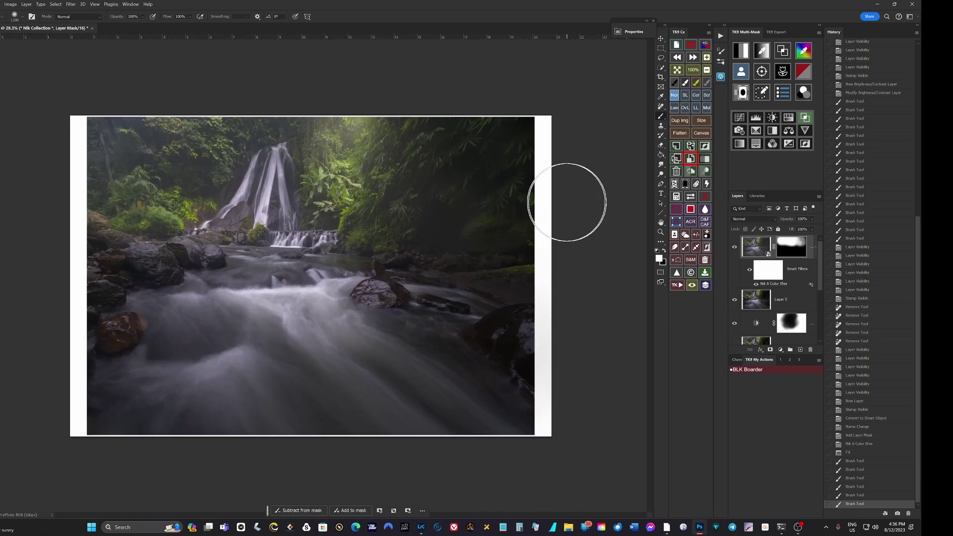
{"action": "scroll", "coordinate": [770, 283], "scroll_direction": "down", "scroll_amount": 5}
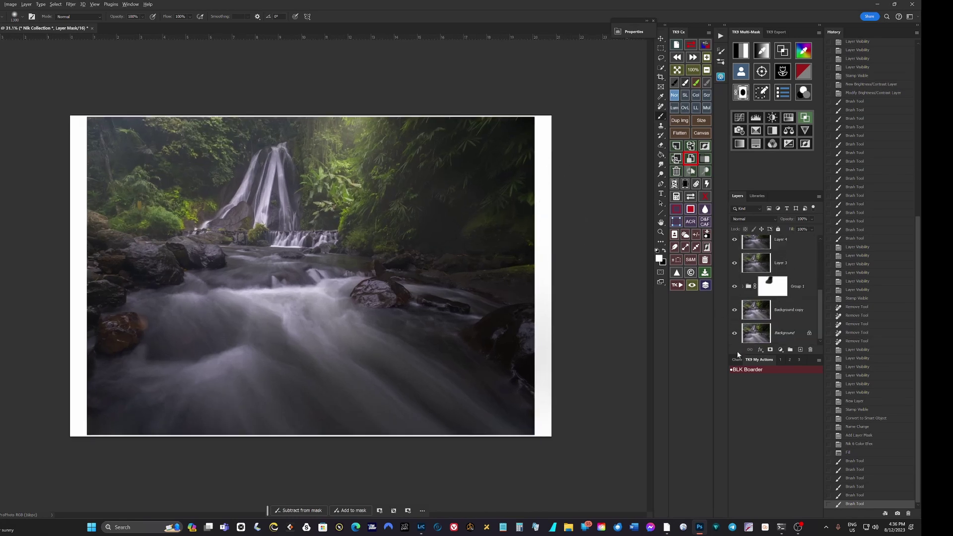
{"action": "left_click", "coordinate": [737, 336]}
{"action": "left_click", "coordinate": [735, 337]}
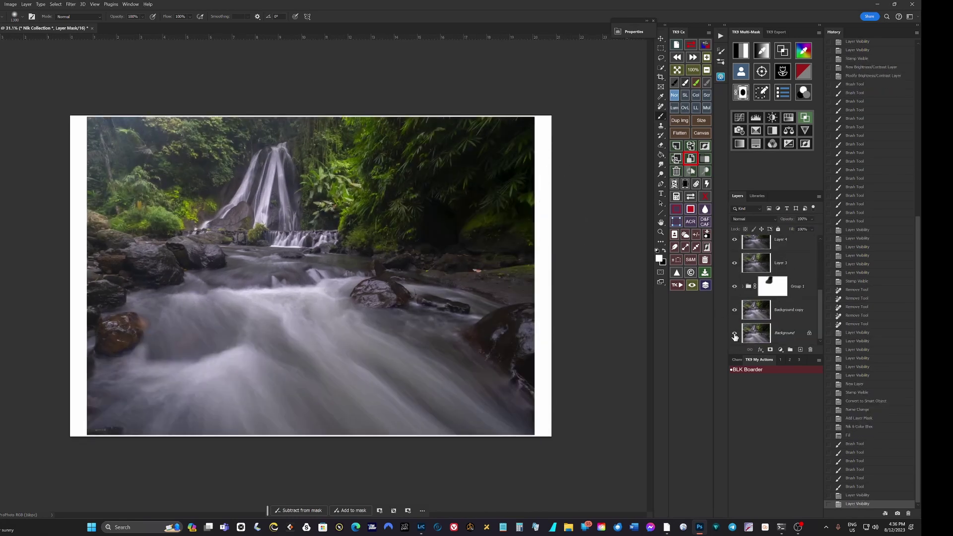
{"action": "left_click", "coordinate": [735, 336], "text": "alt"}
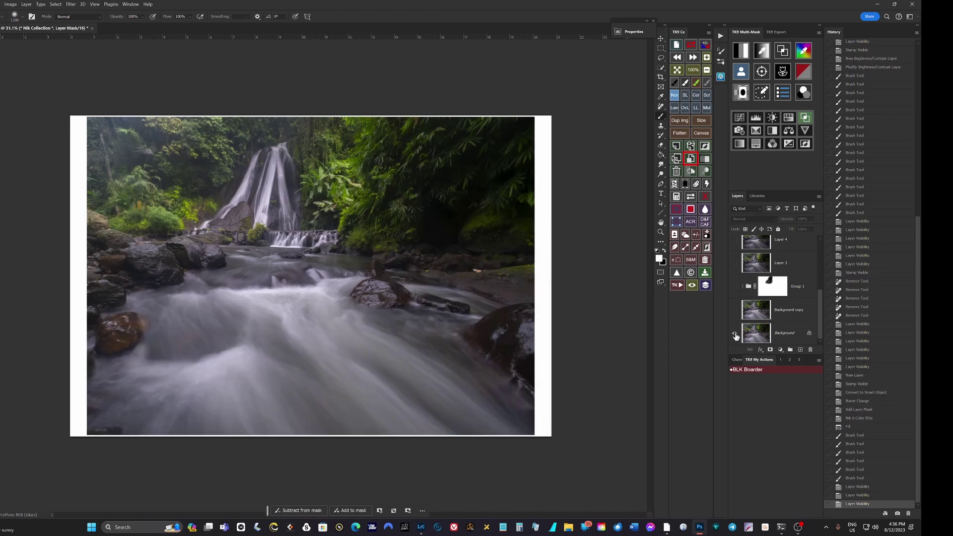
{"action": "left_click", "coordinate": [735, 337], "text": "alt"}
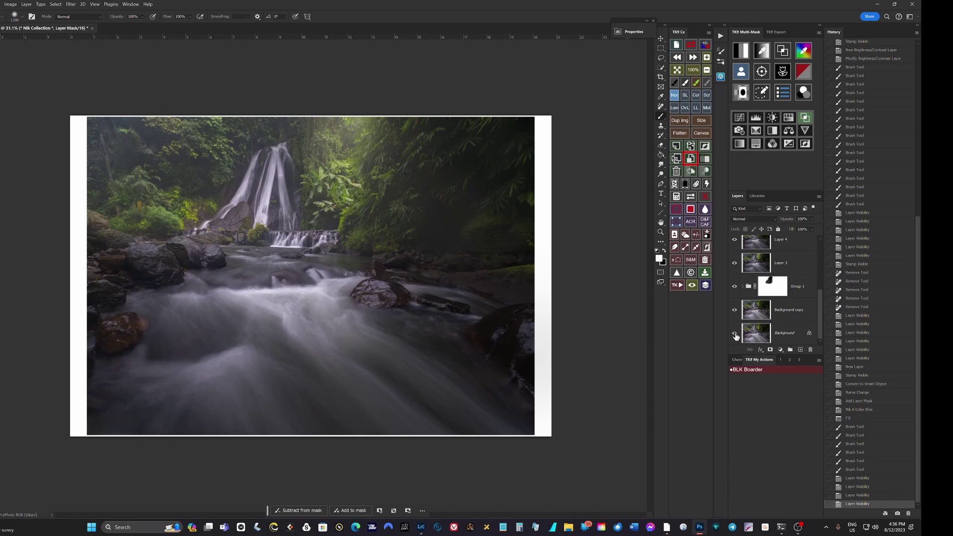
{"action": "left_click", "coordinate": [735, 336], "text": "alt"}
{"action": "left_click", "coordinate": [735, 336], "text": "alt"}
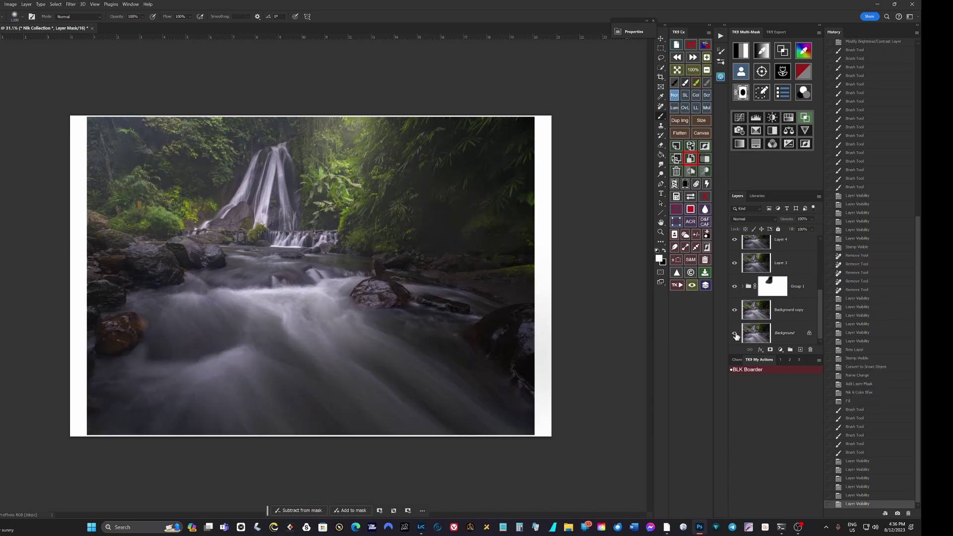
{"action": "left_click", "coordinate": [735, 337], "text": "alt"}
{"action": "left_click", "coordinate": [735, 336], "text": "alt"}
{"action": "left_click", "coordinate": [735, 337], "text": "alt"}
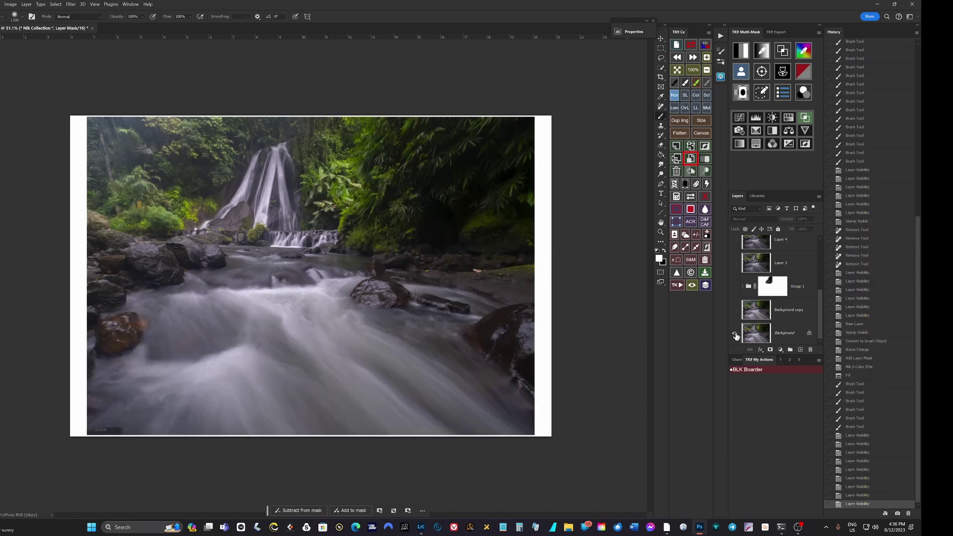
{"action": "left_click", "coordinate": [735, 336], "text": "alt"}
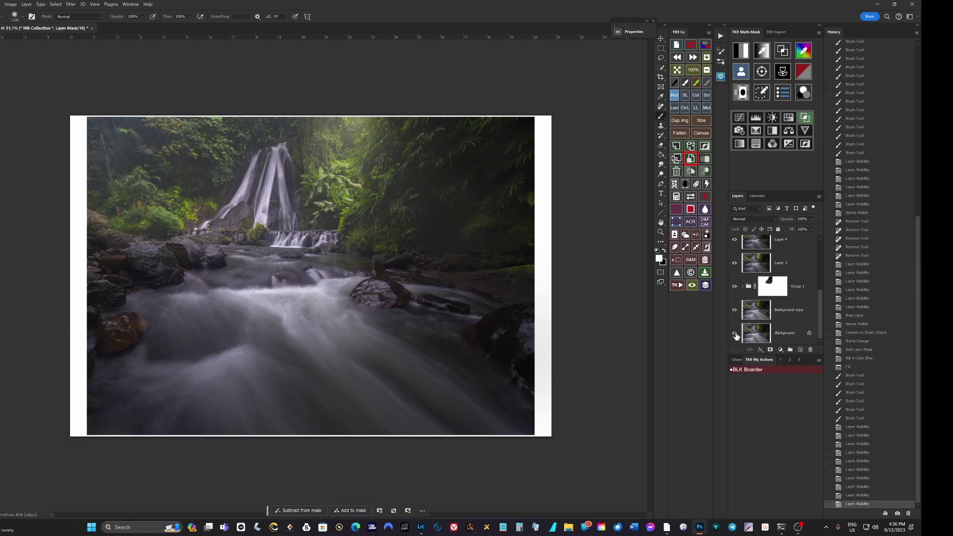
{"action": "left_click", "coordinate": [735, 337], "text": "alt"}
{"action": "left_click", "coordinate": [735, 337], "text": "alt"}
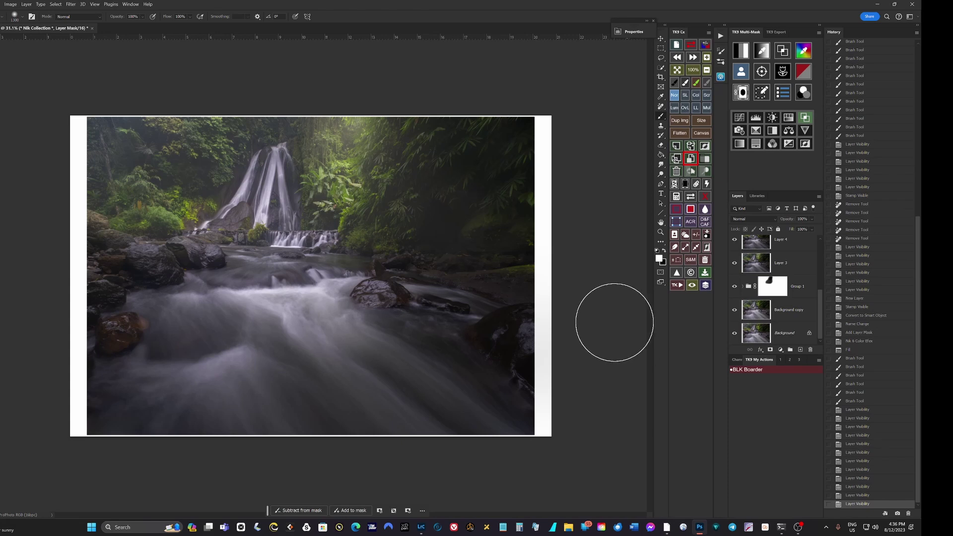
{"action": "scroll", "coordinate": [612, 319], "scroll_direction": "up", "scroll_amount": 1}
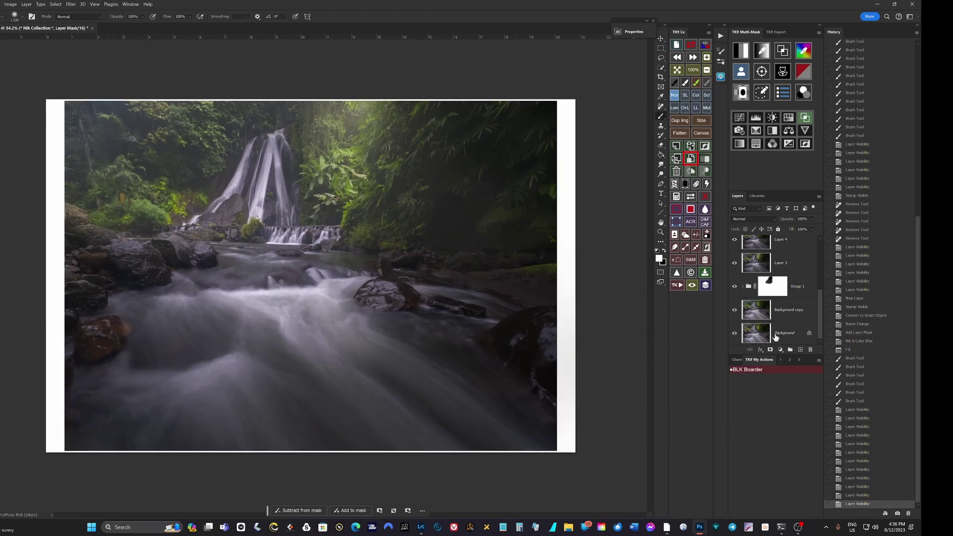